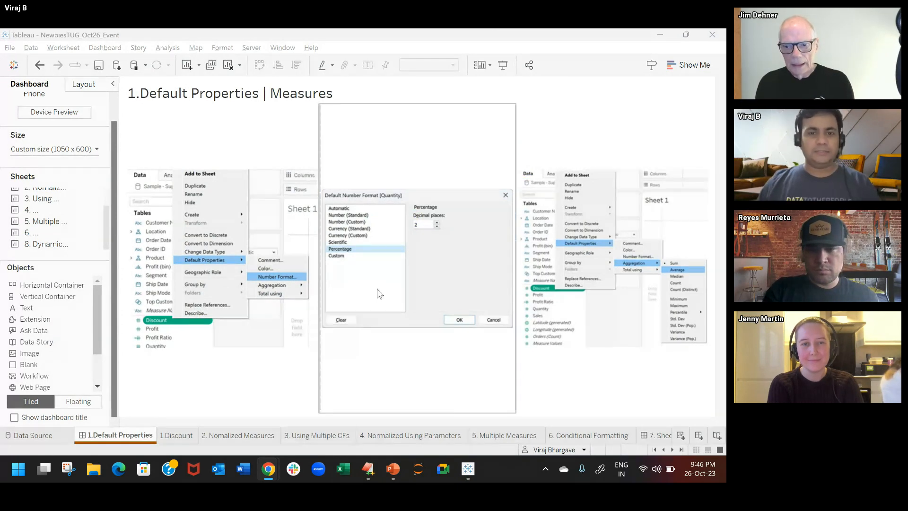
Step: Open the 1.Discount worksheet and clear all fields from its view
left_click(282, 342)
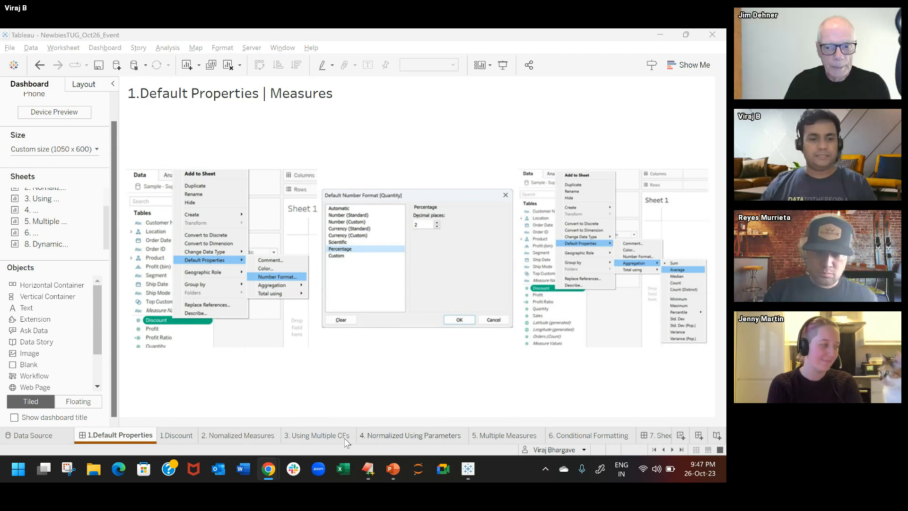
left_click(177, 436)
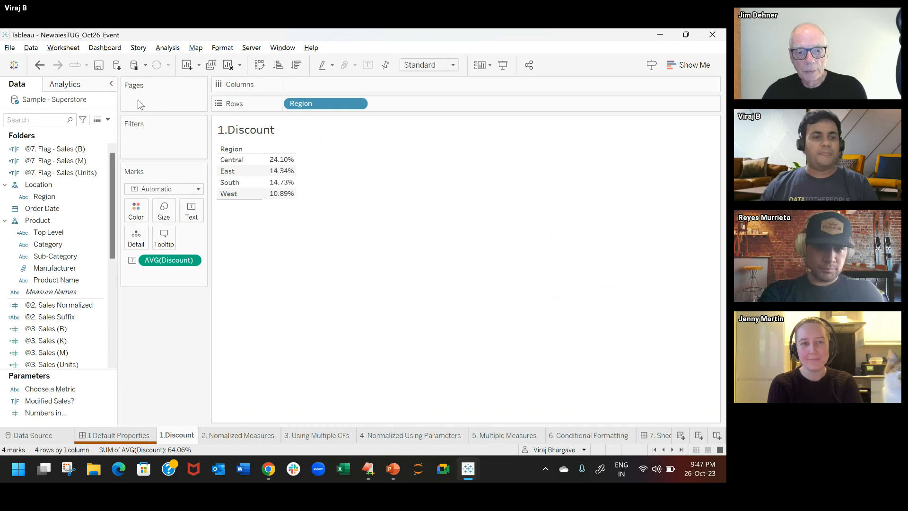
left_click(111, 84)
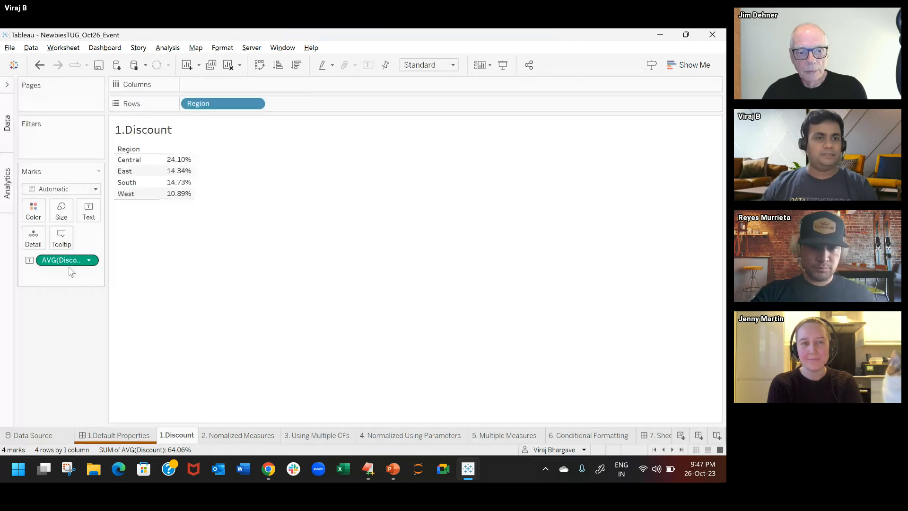
key("alt+shift+BackSpace")
left_click(7, 86)
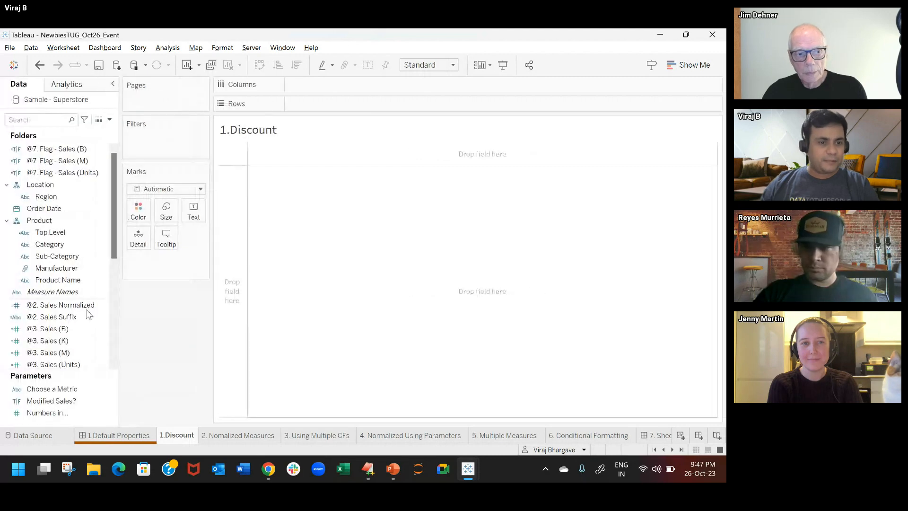
Step: Show the Discount measure as the text mark of the empty 1.Discount worksheet
scroll(76, 303, "down", 5)
left_click(76, 304)
scroll(75, 300, "down", 1)
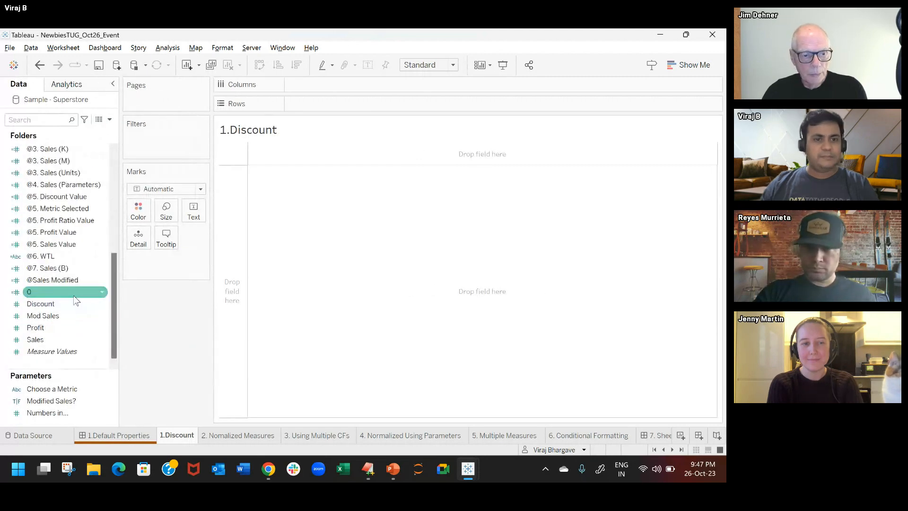
left_click_drag(75, 304, 193, 213)
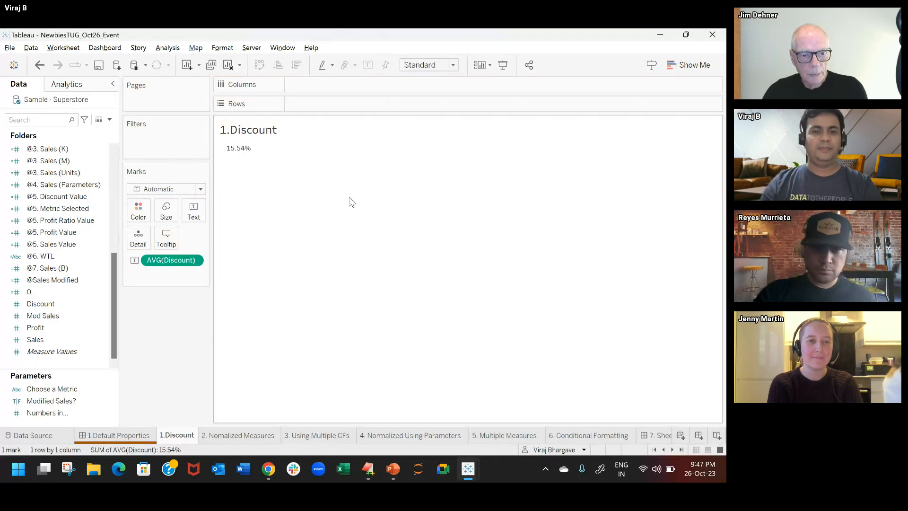
Step: Add the Region field to the rows to break the average discount down by region
double_click(317, 107)
type("reg")
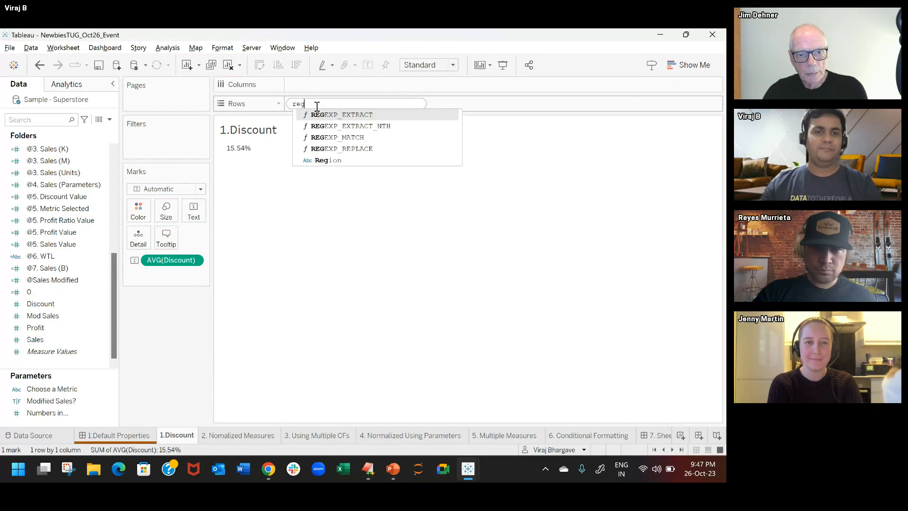
type("i")
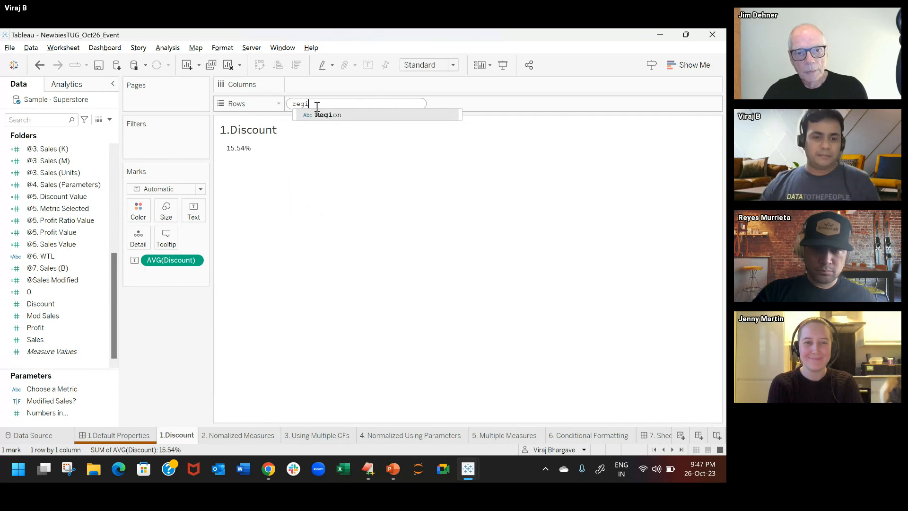
key("Return")
key("Return")
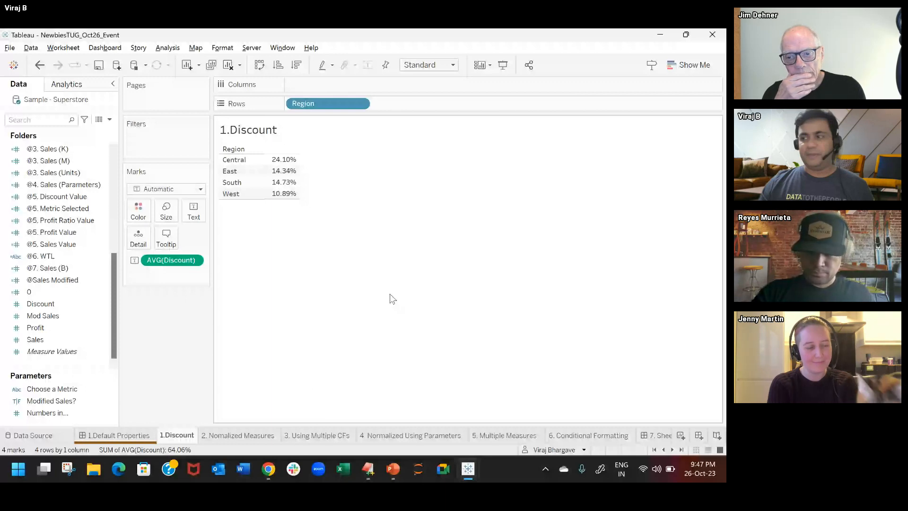
Step: On the 2. Nomalized Measures sheet, search the fields for @2 and examine the @2. Sales Normalized formula in a widened, enlarged editor
key("ctrl+Tab")
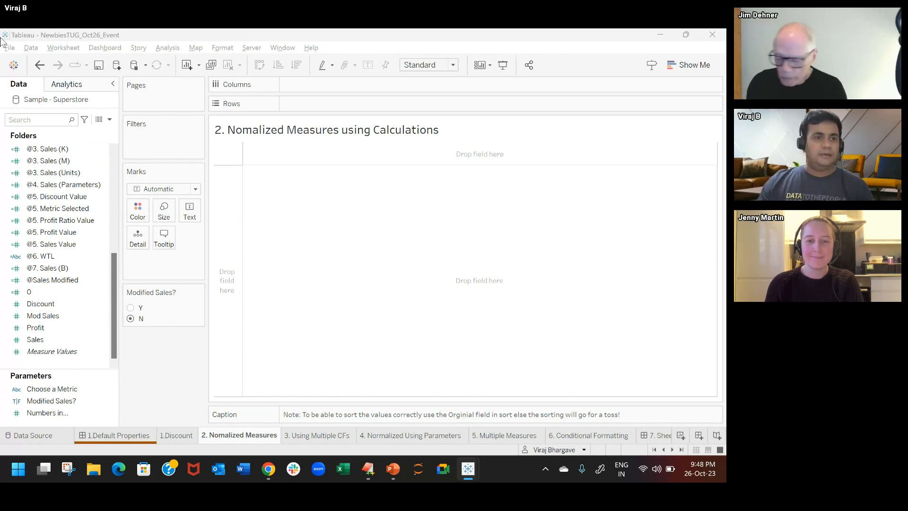
left_click(28, 116)
type("@2")
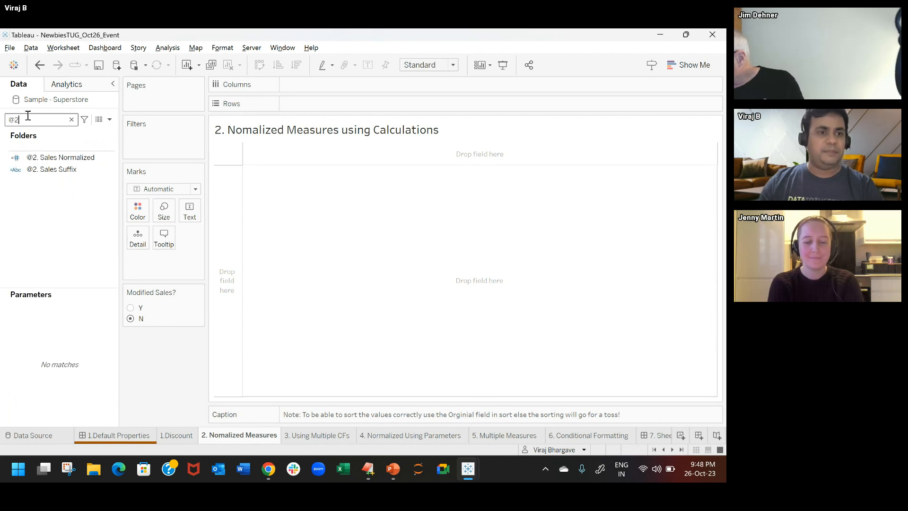
right_click(87, 160)
left_click(121, 207)
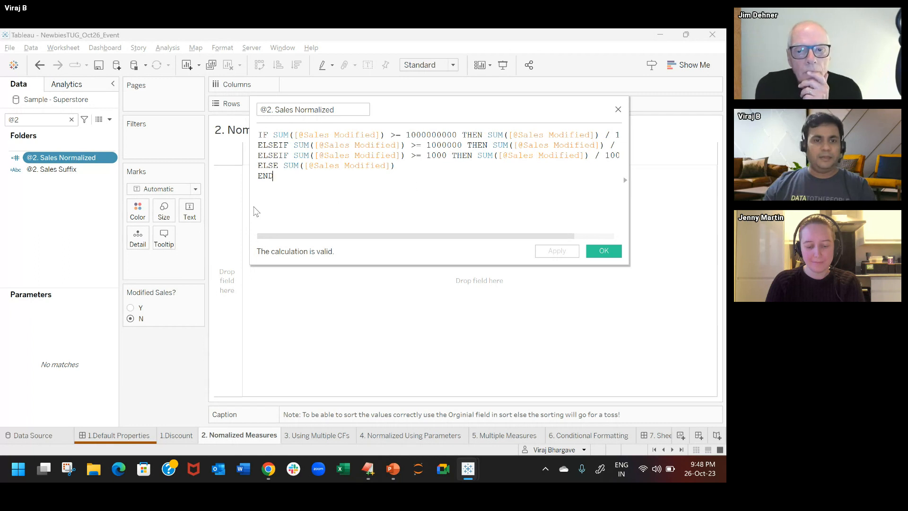
left_click_drag(251, 206, 164, 208)
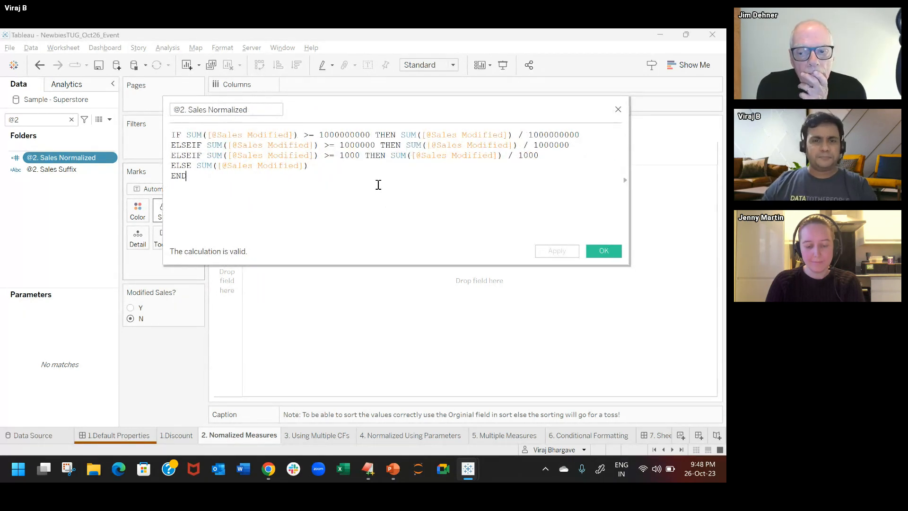
scroll(379, 184, "up", 1)
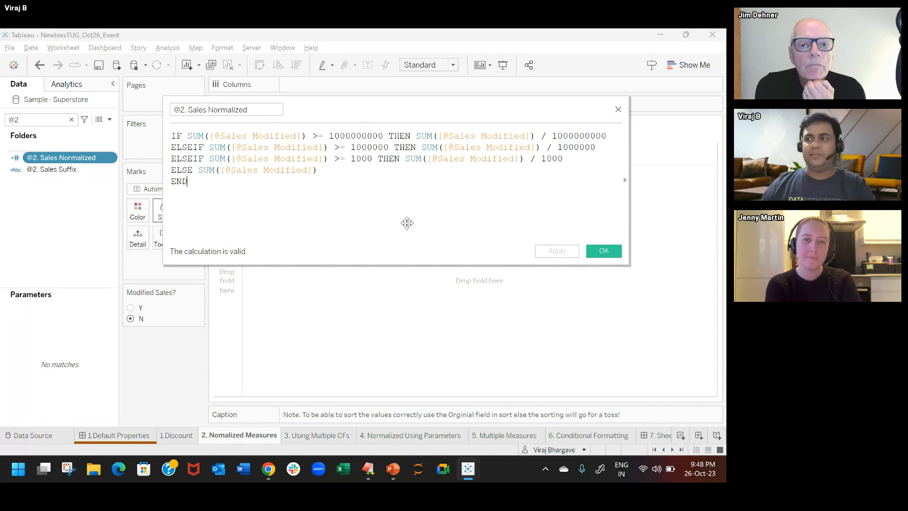
Step: Move the formula editor clear of the view, show @2. Sales Normalized as the sheet's text mark, and close the editor
left_click_drag(407, 109, 429, 288)
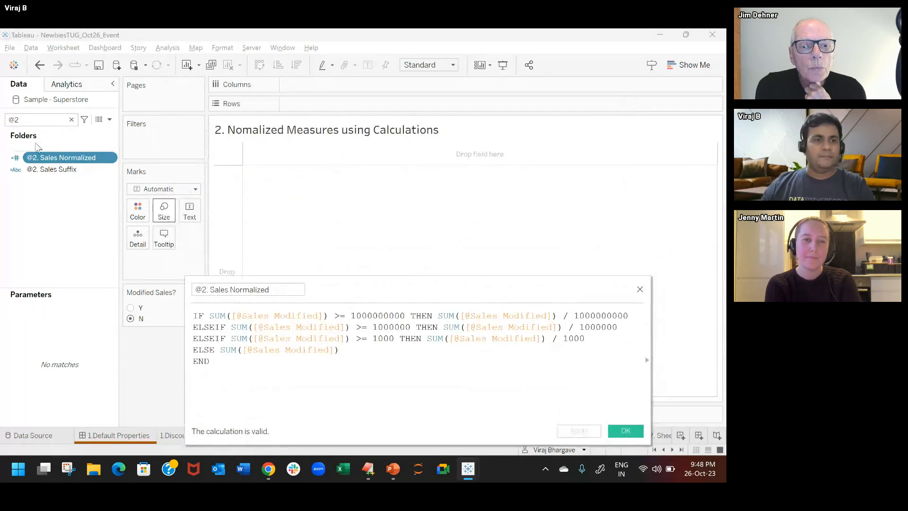
left_click_drag(52, 160, 174, 207)
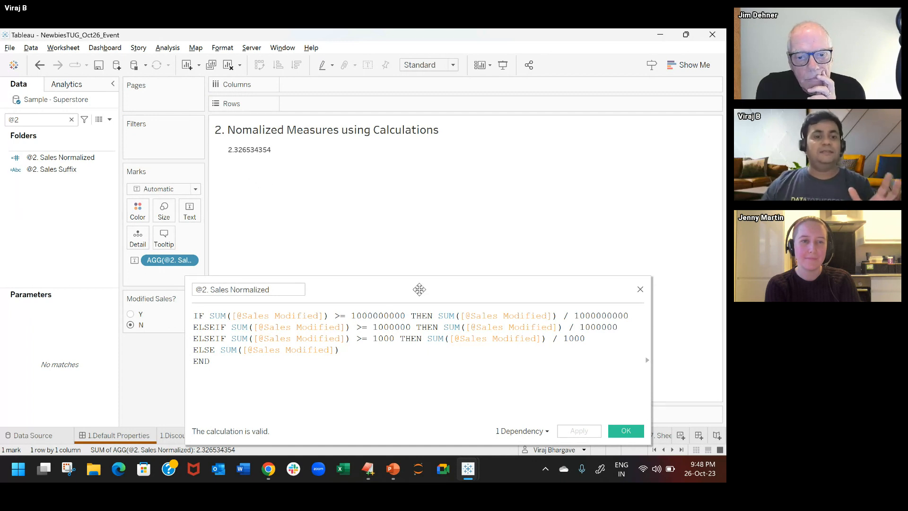
left_click(640, 290)
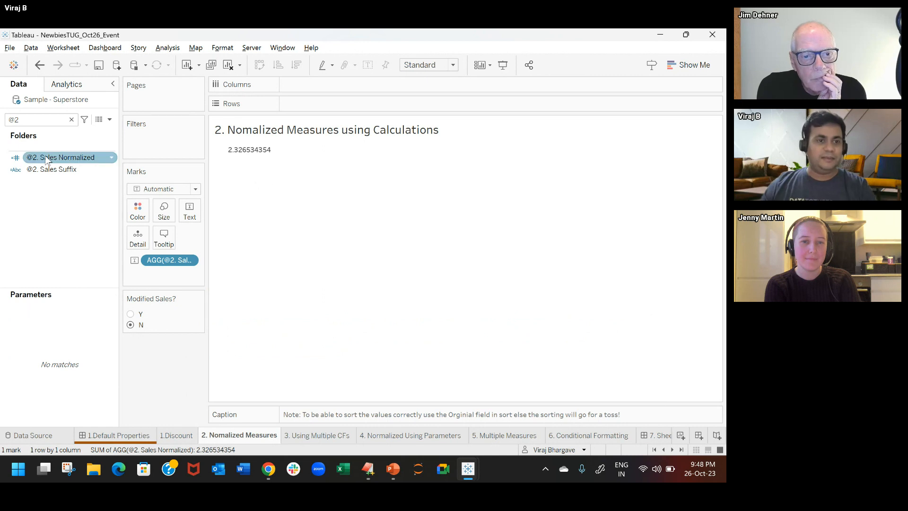
Step: Open the @2. Sales Suffix calculation, review its B, M and K conditions, and close it without changes
left_click(48, 173)
right_click(48, 173)
left_click(70, 229)
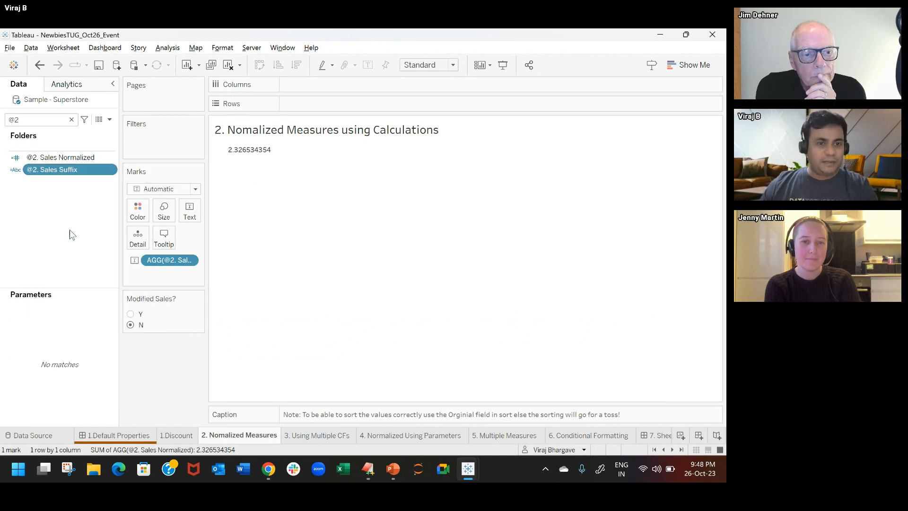
scroll(371, 364, "up", 2)
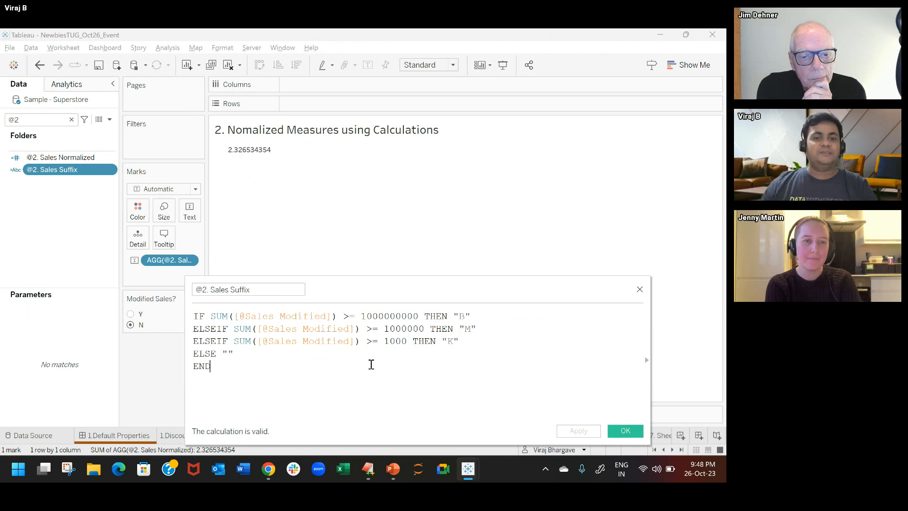
left_click(372, 364)
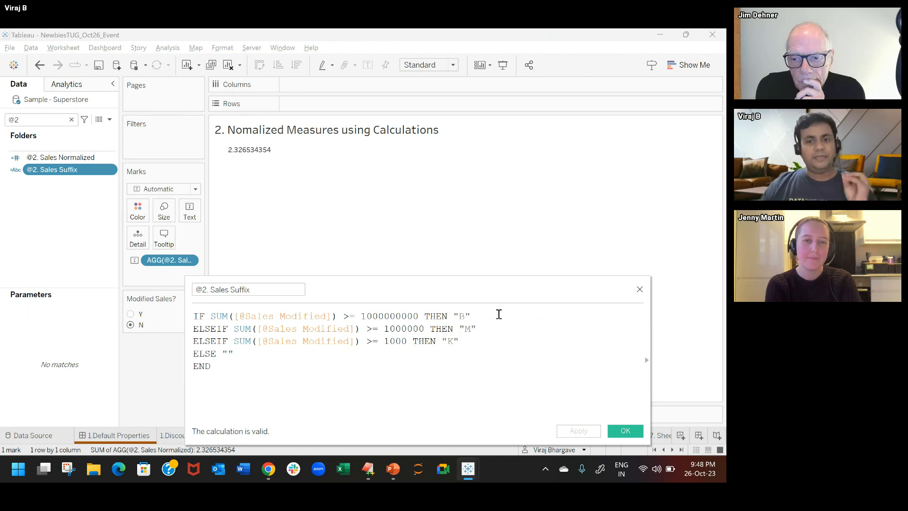
left_click(501, 342)
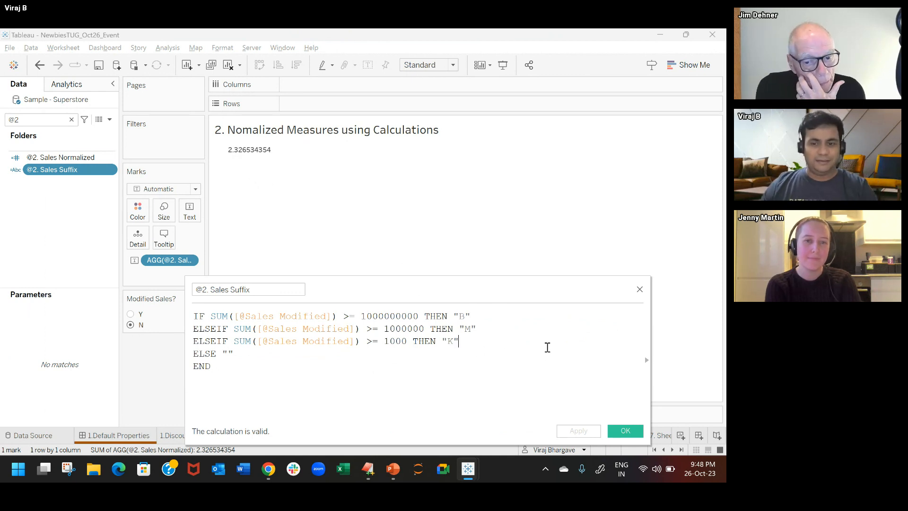
left_click(640, 289)
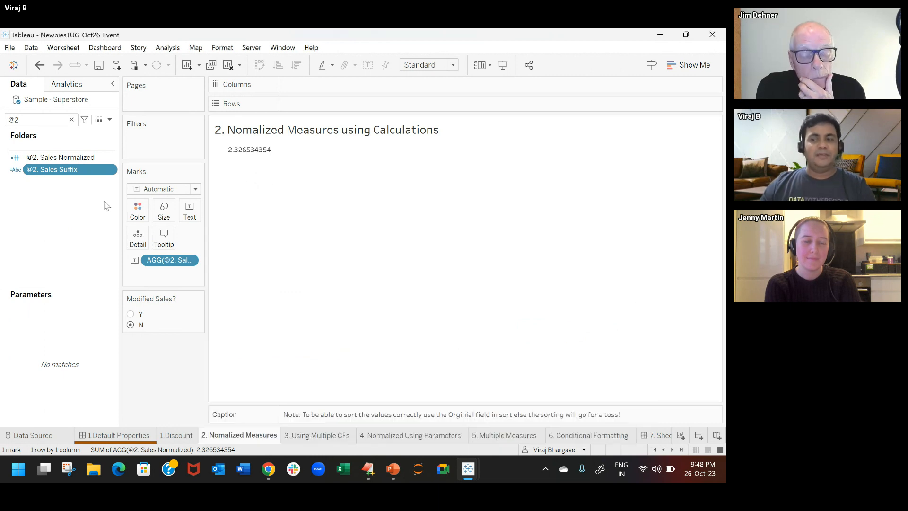
Step: Add @2. Sales Suffix to the text mark and edit the label so both fields sit on one line
left_click_drag(49, 170, 190, 211)
left_click(189, 210)
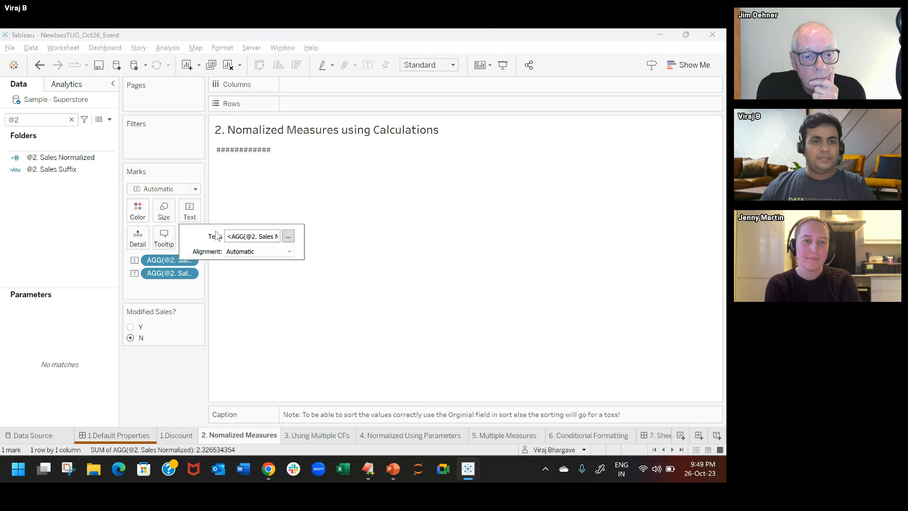
left_click(288, 236)
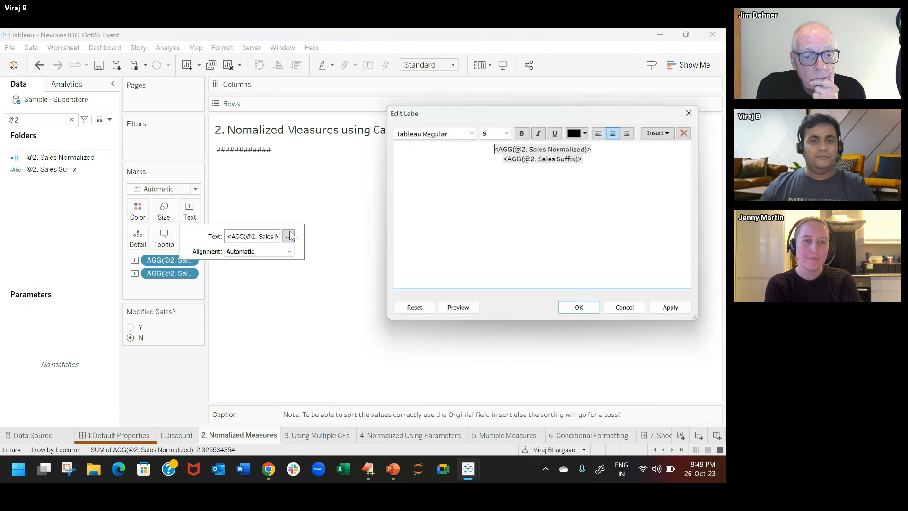
left_click(608, 149)
key("Delete")
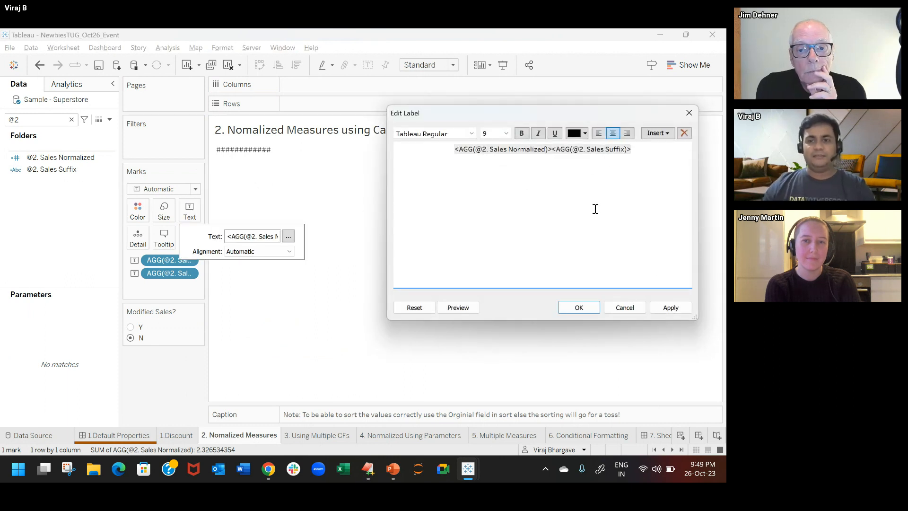
left_click(578, 308)
left_click(393, 222)
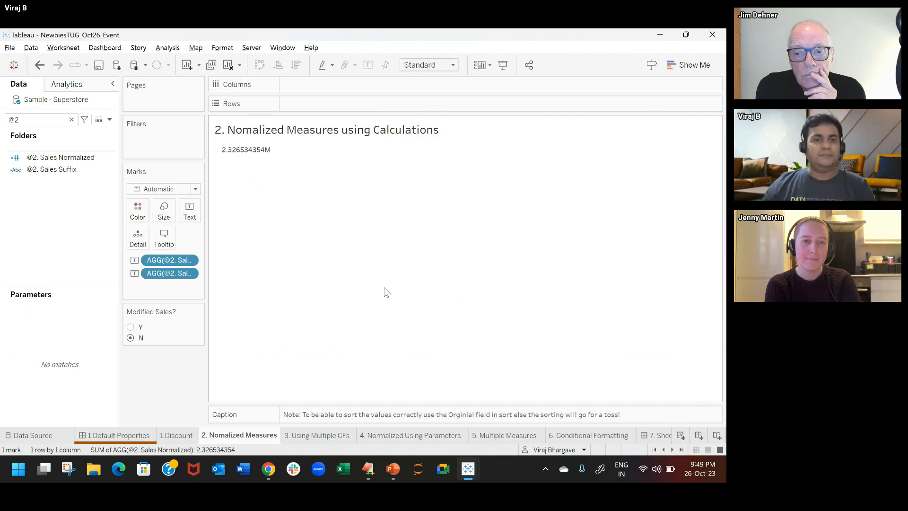
Step: Set the default number format of @2. Sales Normalized to Number (Custom) with 2 decimal places
right_click(96, 159)
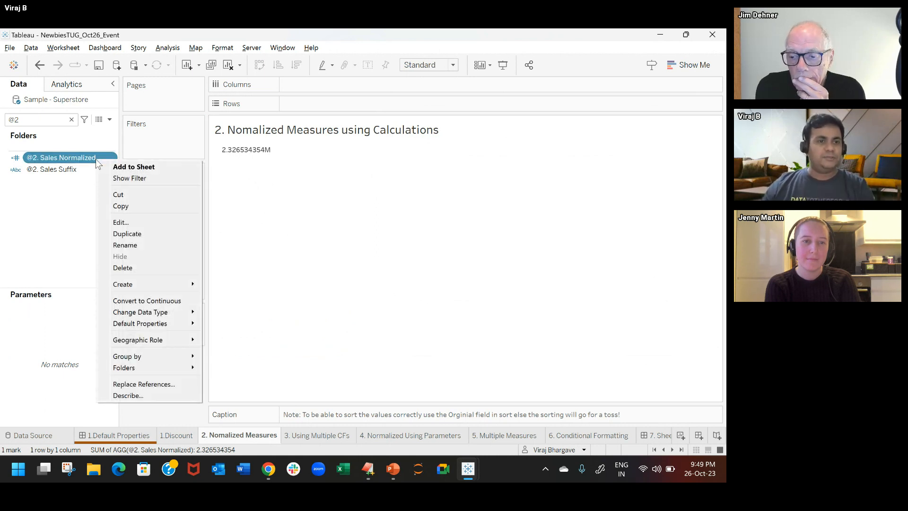
mouse_move(156, 324)
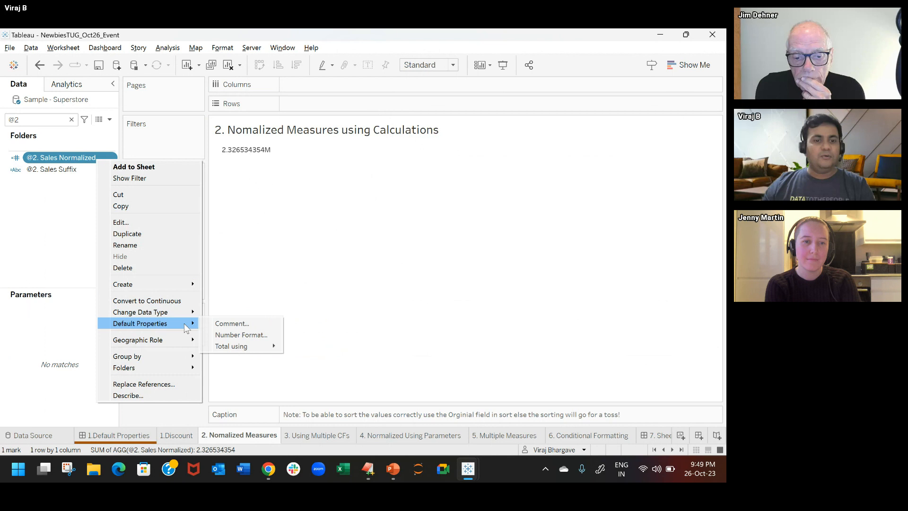
left_click(213, 335)
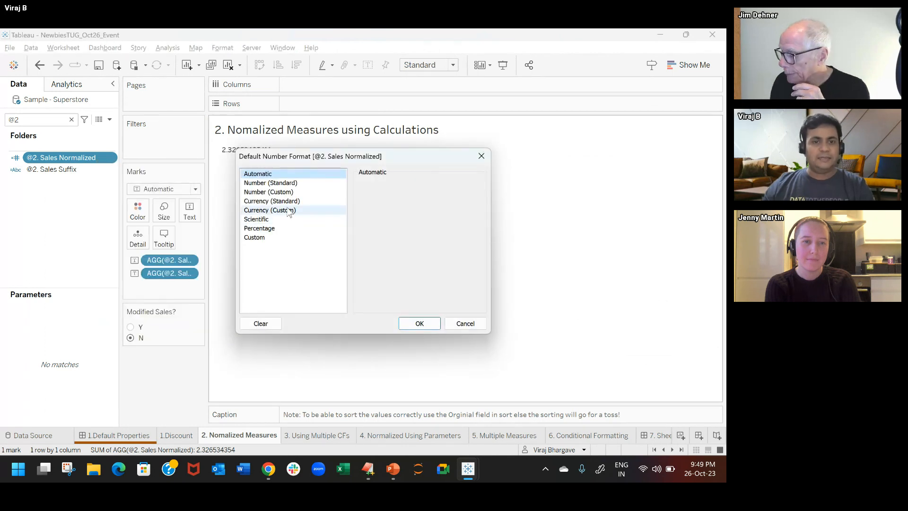
left_click(270, 192)
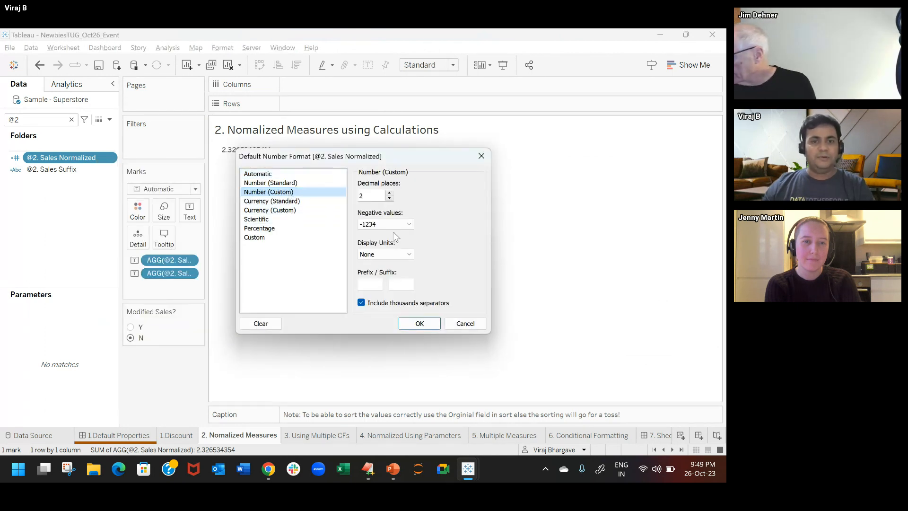
left_click(419, 324)
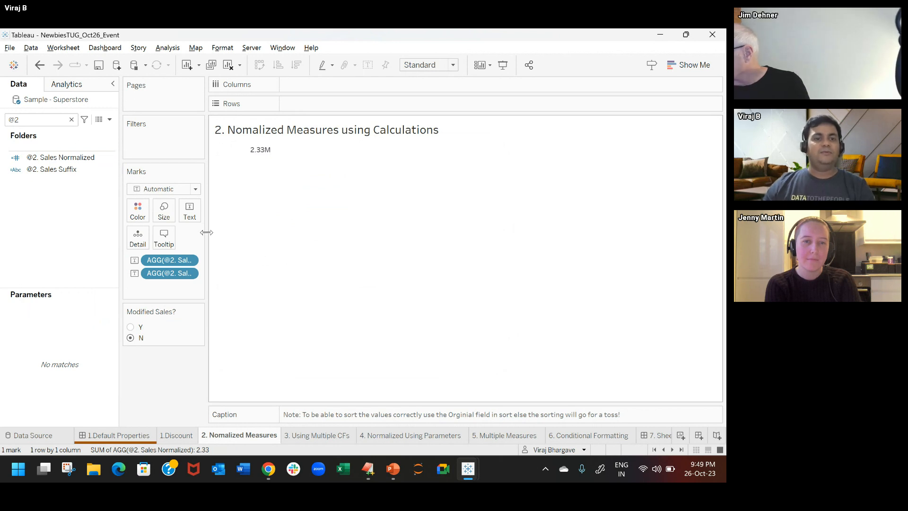
Step: Edit the text label to insert a space between the @2. Sales Normalized and @2. Sales Suffix fields
left_click(192, 213)
left_click(288, 235)
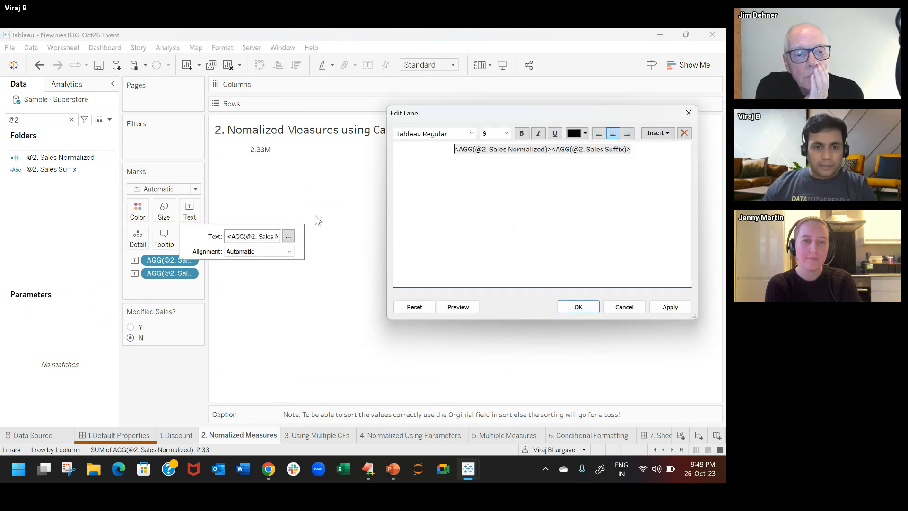
left_click(552, 149)
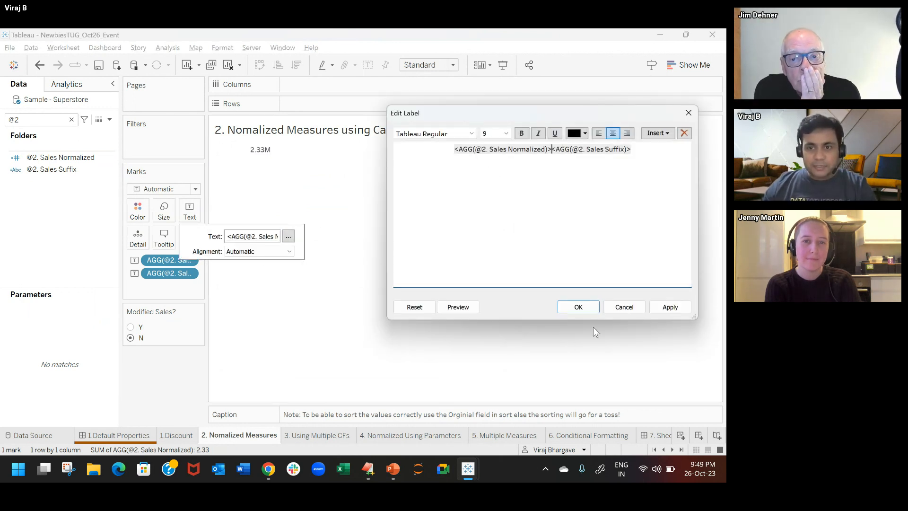
left_click(578, 306)
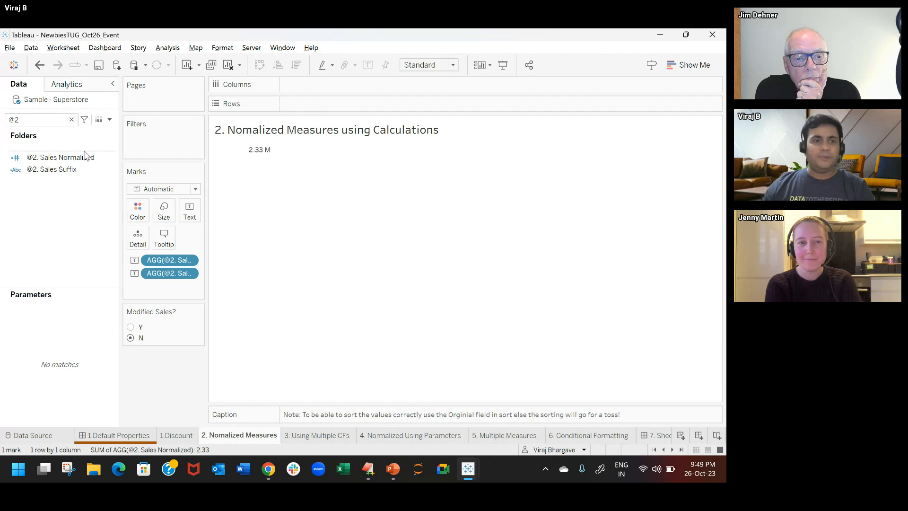
Step: Clear the field search, add Top Level from the Product hierarchy to Rows, and drill down through Category and Sub-Category to Manufacturer
left_click(72, 120)
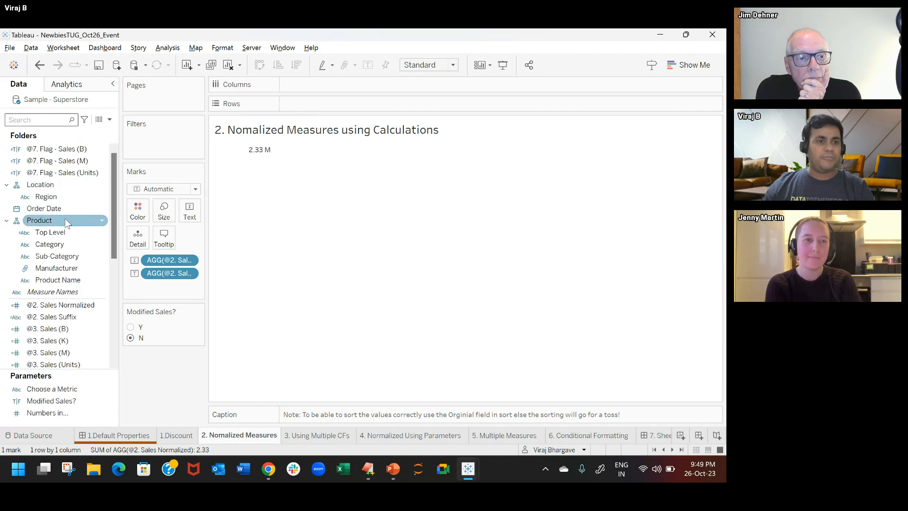
left_click_drag(59, 232, 325, 100)
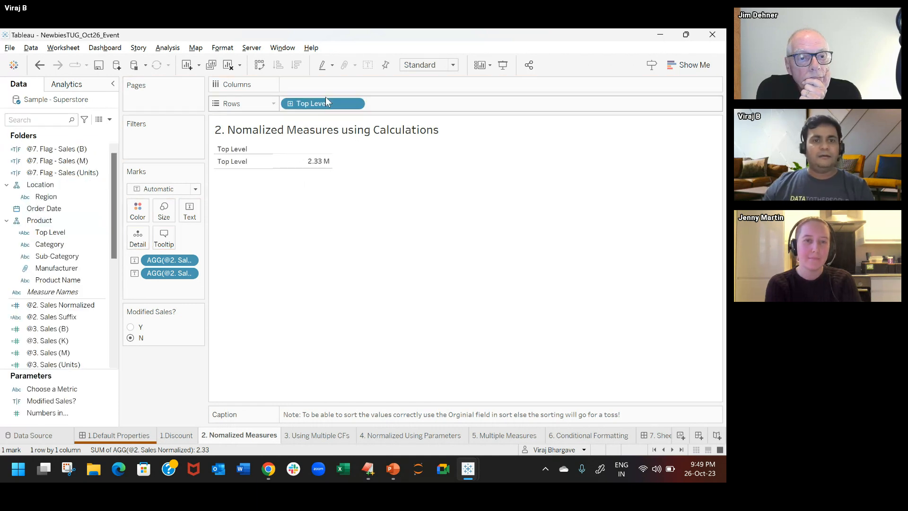
left_click(289, 103)
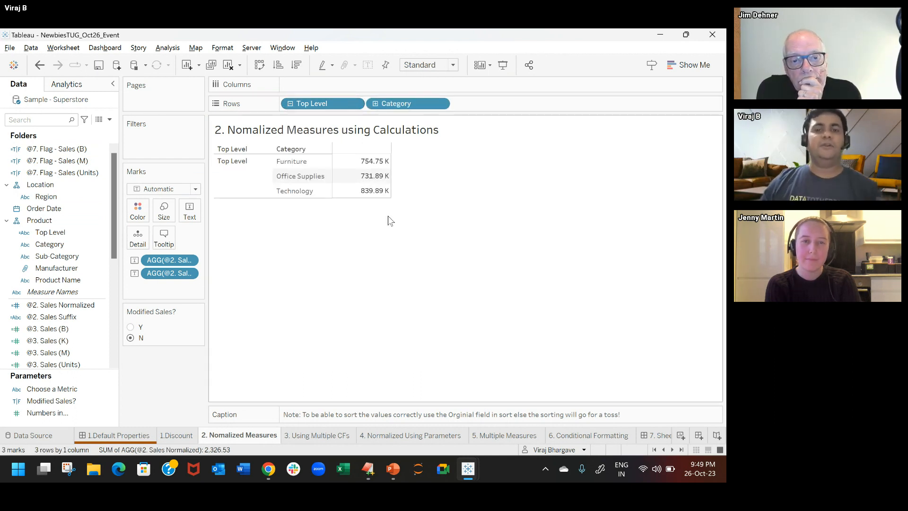
left_click(376, 104)
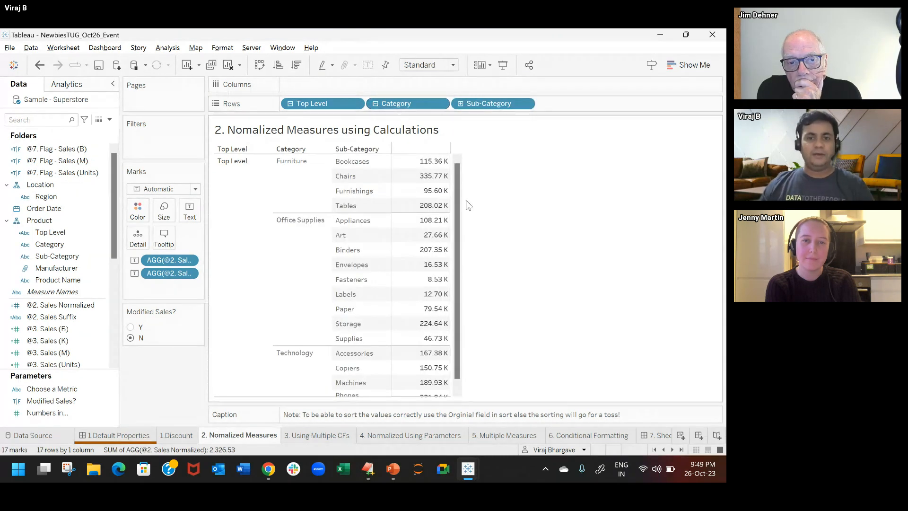
left_click(461, 104)
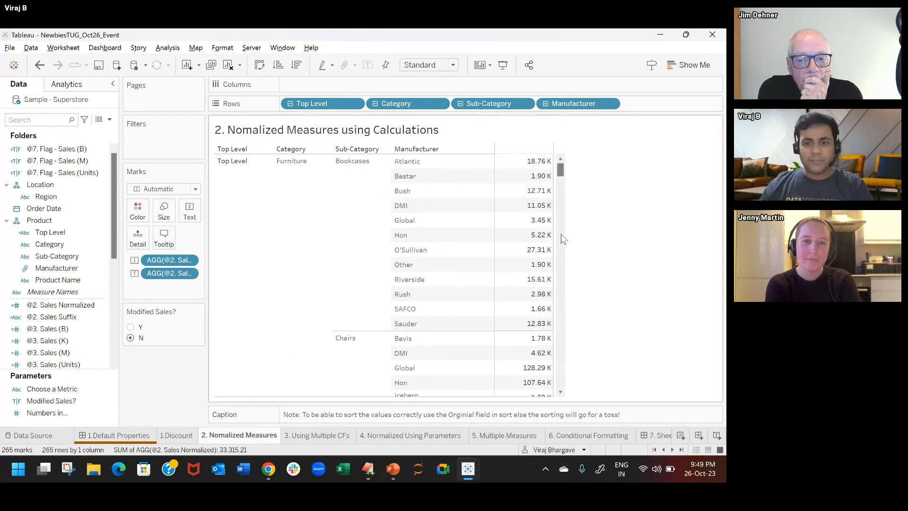
scroll(563, 239, "down", 10)
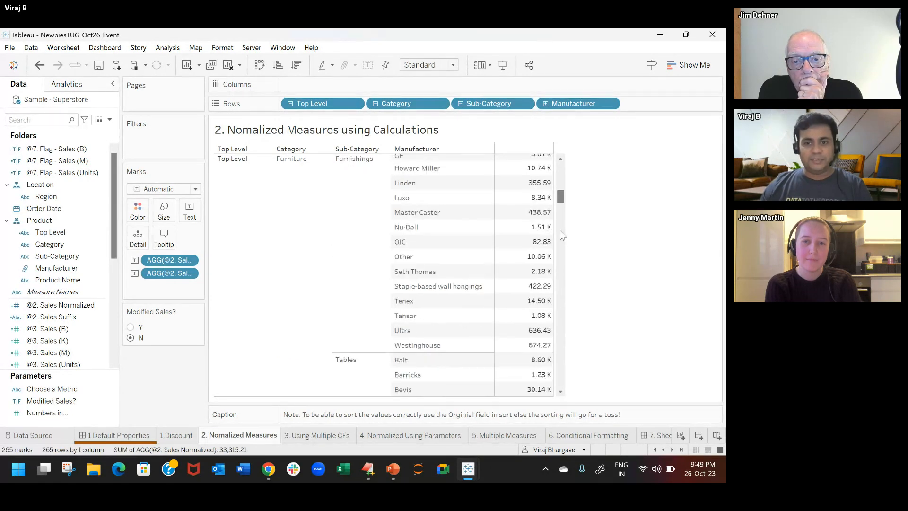
scroll(561, 231, "down", 10)
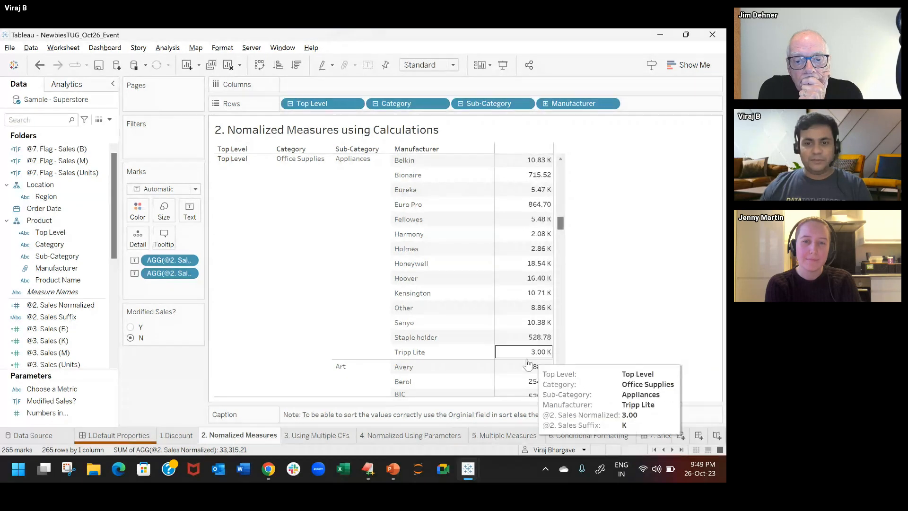
mouse_move(537, 341)
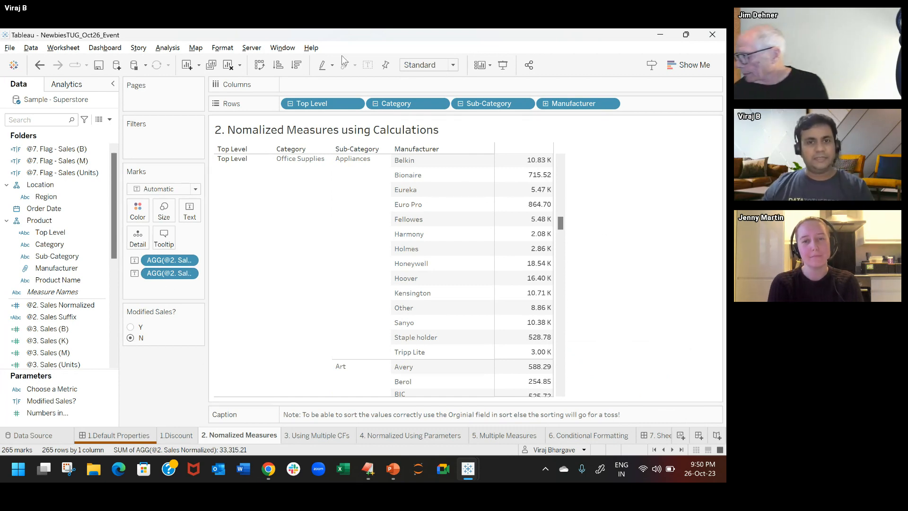
Step: Sort Manufacturer by the Sales field, aggregated as Sum, in descending order
right_click(560, 103)
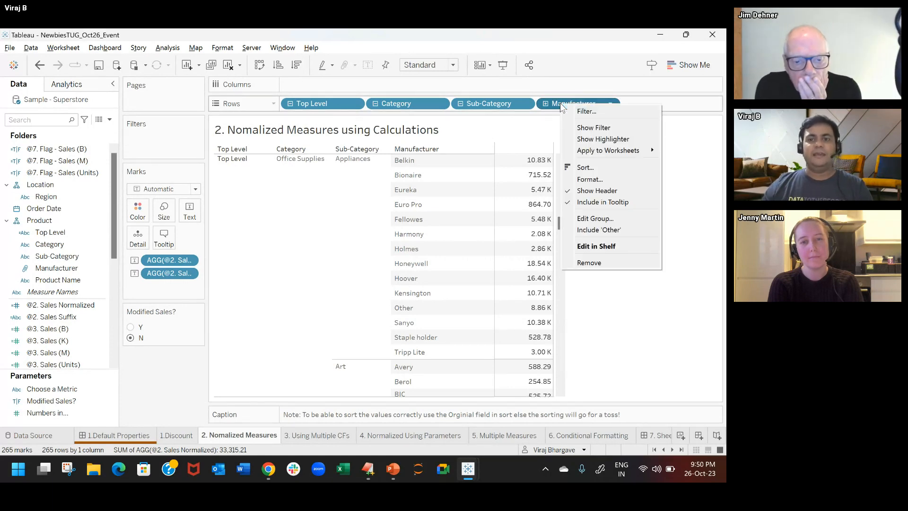
left_click(586, 163)
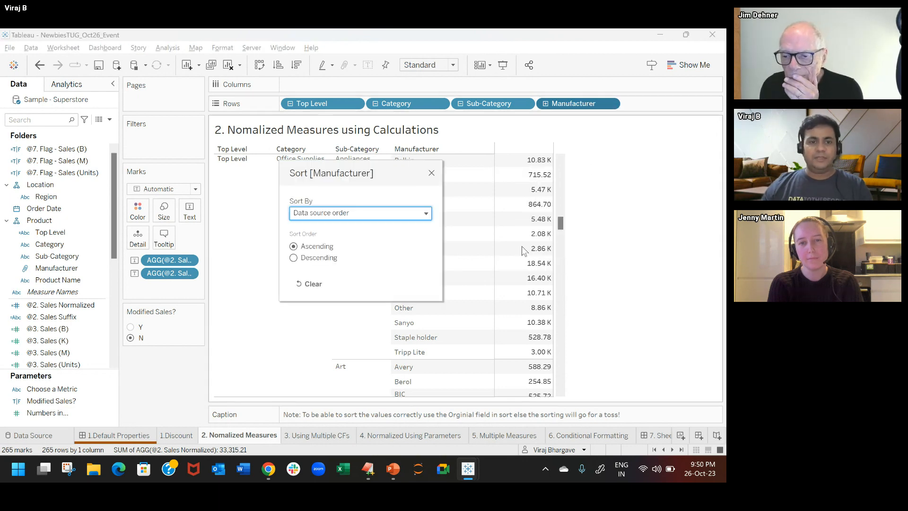
left_click(372, 215)
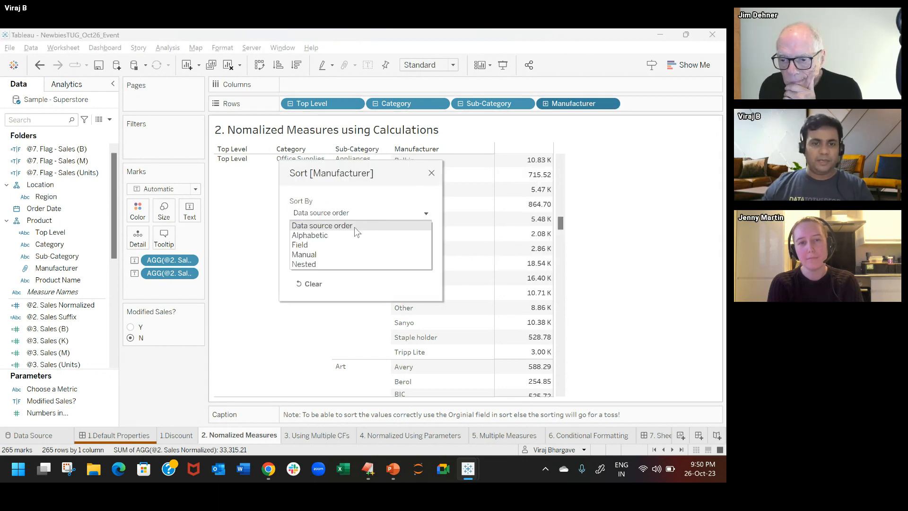
left_click(340, 243)
left_click(377, 290)
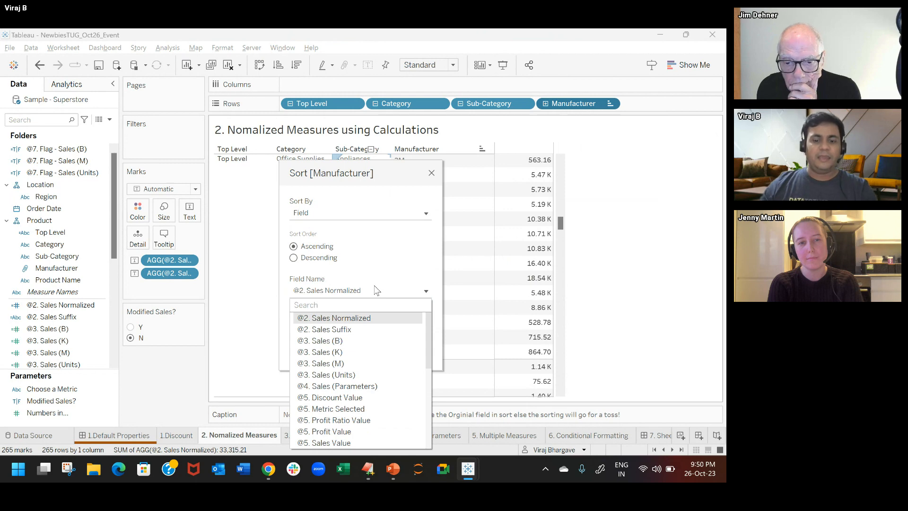
type("sale")
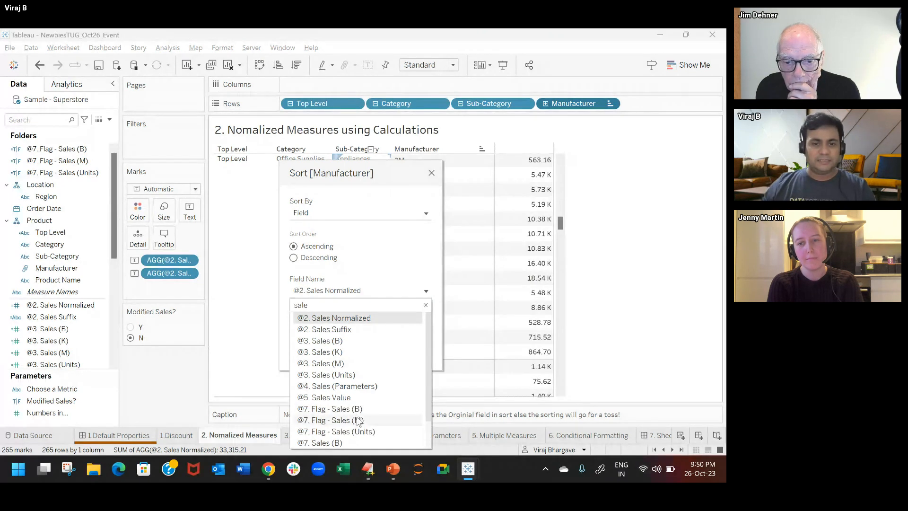
scroll(358, 420, "down", 3)
left_click(331, 444)
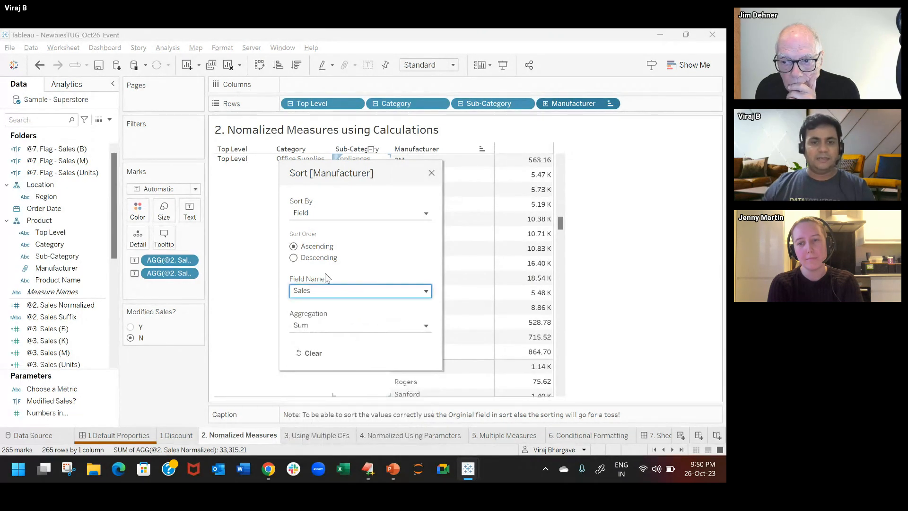
left_click(293, 257)
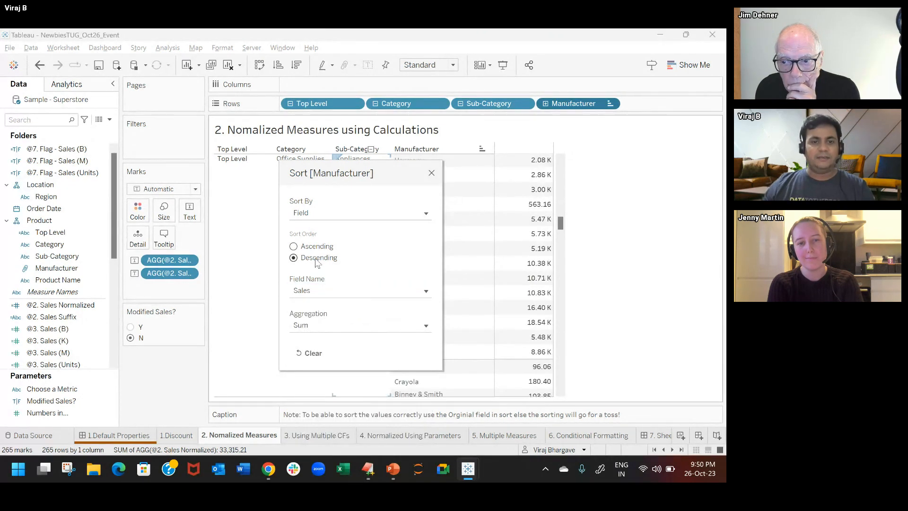
left_click(431, 173)
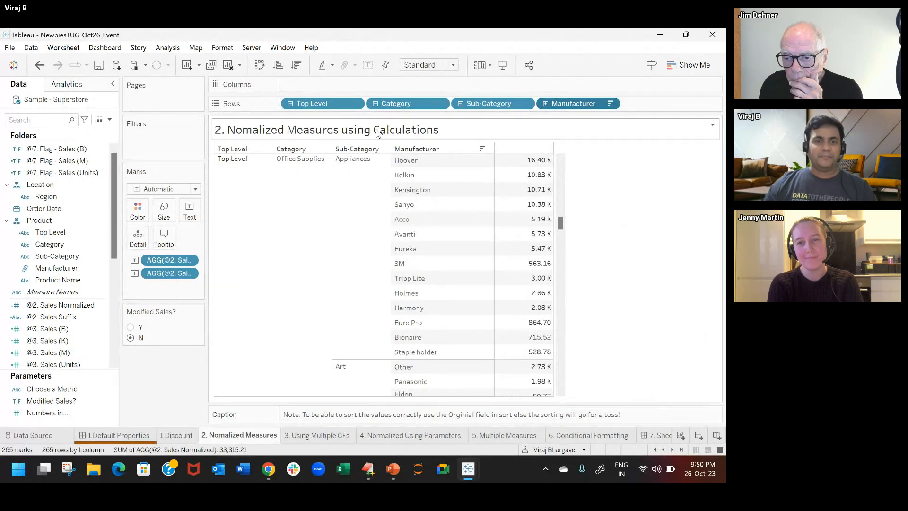
Step: Set Modified Sales? to Y, compare it with N at Top Level, and expand the rows again down to Sub-Category
left_click(130, 327)
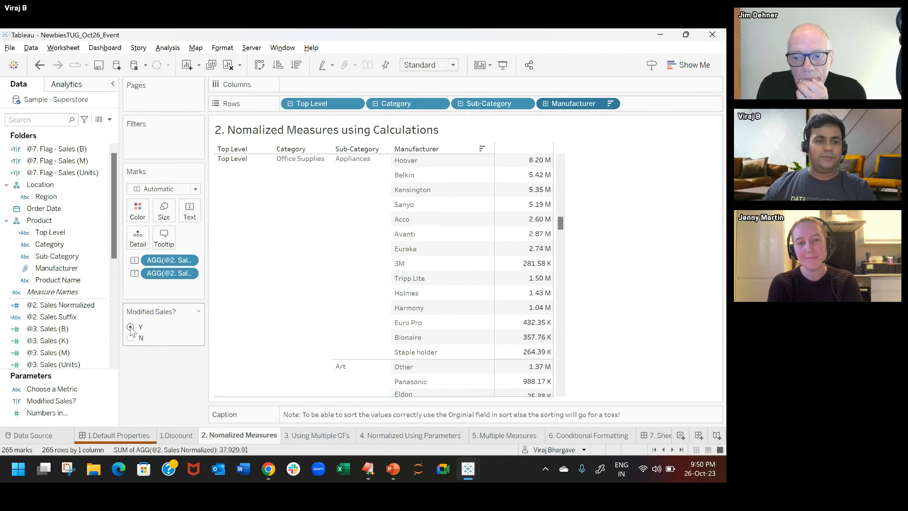
left_click(291, 104)
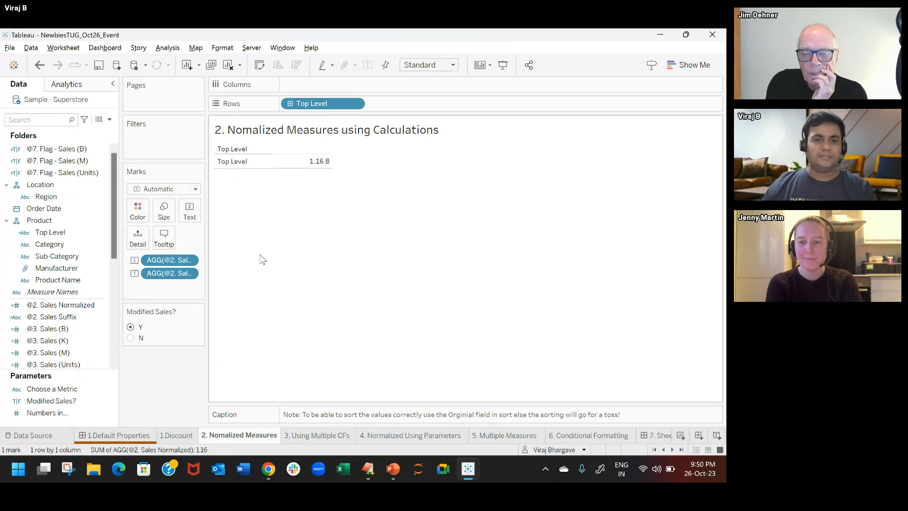
left_click(130, 338)
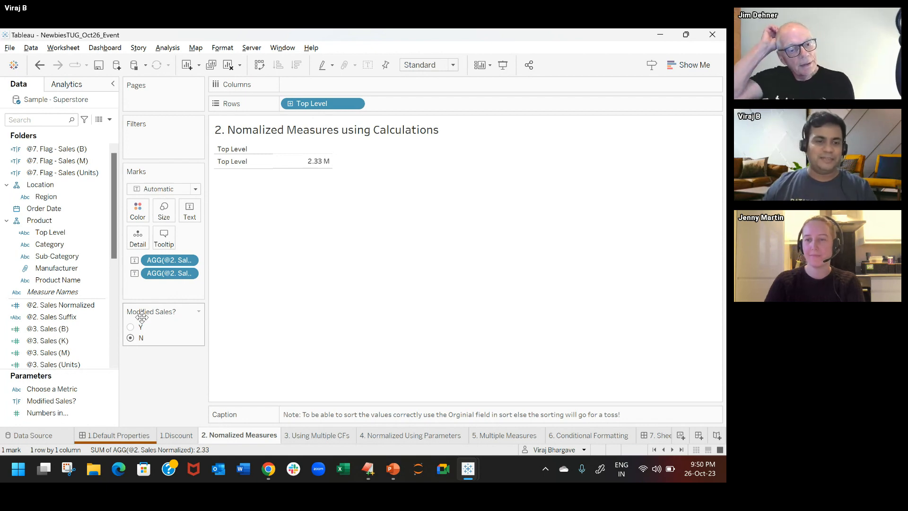
left_click(130, 327)
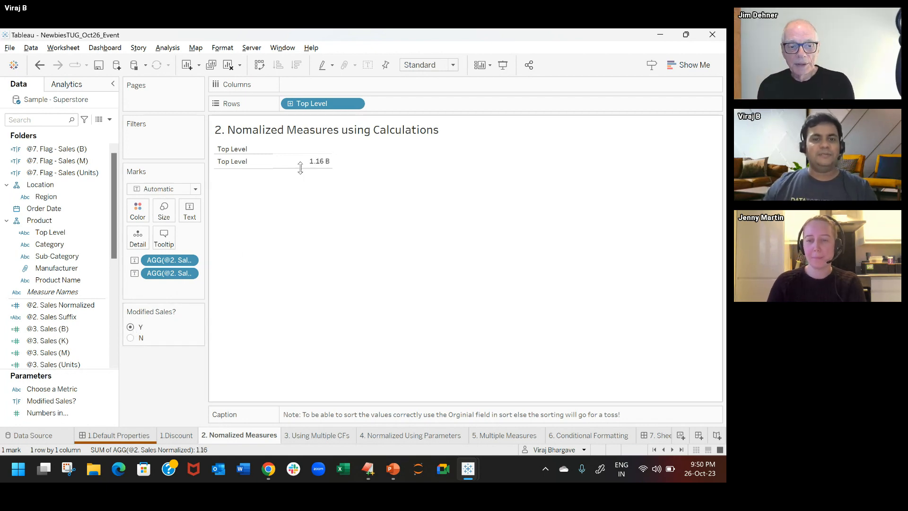
left_click(290, 104)
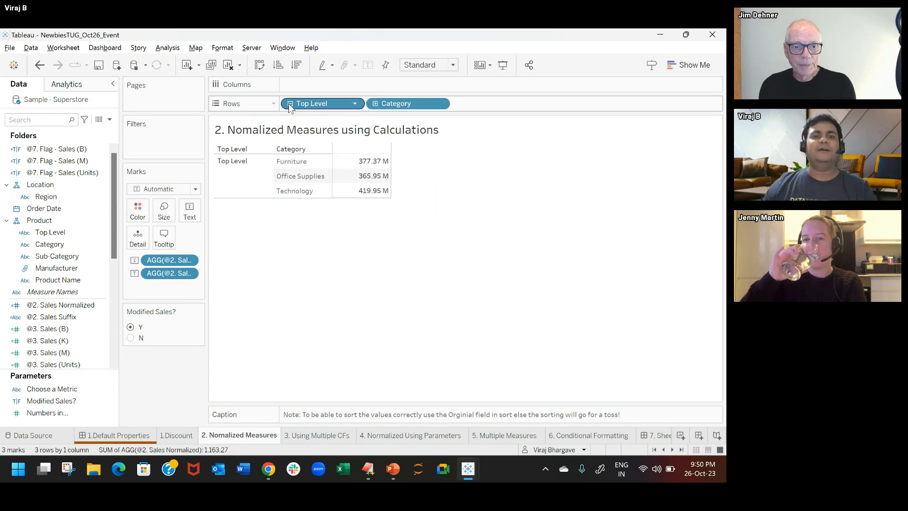
left_click(375, 103)
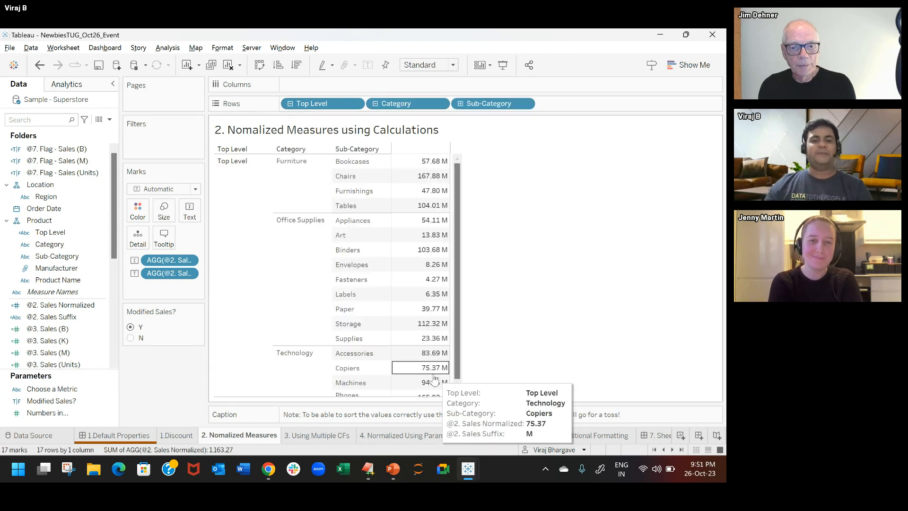
Step: On the 3. Using Multiple CFs sheet, add Top Level to Rows and drill down through Category to Sub-Category
left_click(325, 436)
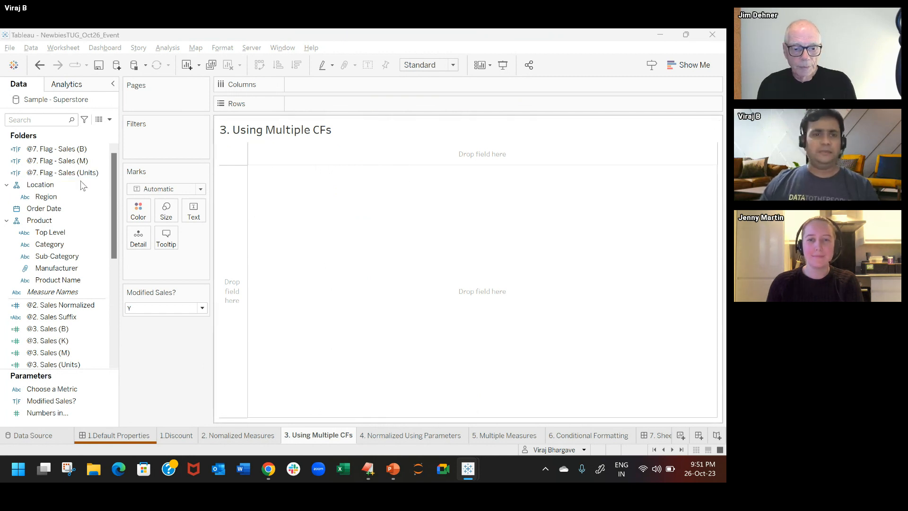
left_click_drag(55, 229, 336, 103)
left_click(296, 104)
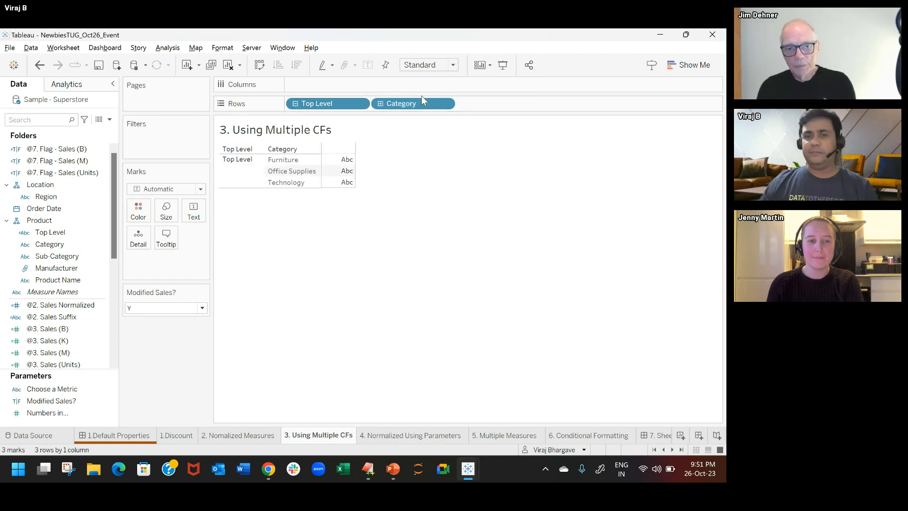
left_click(380, 104)
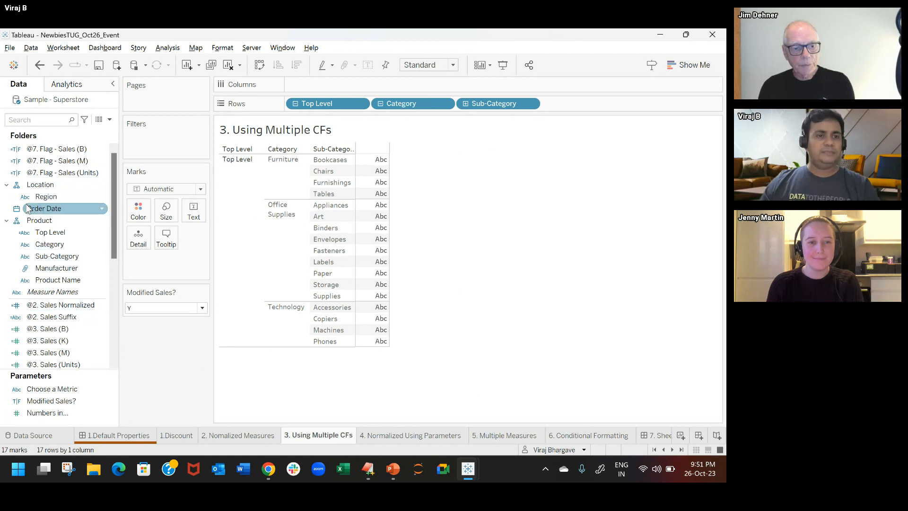
Step: Search the data fields for "sales" and add Sales to the text mark
left_click(46, 120)
type("sal")
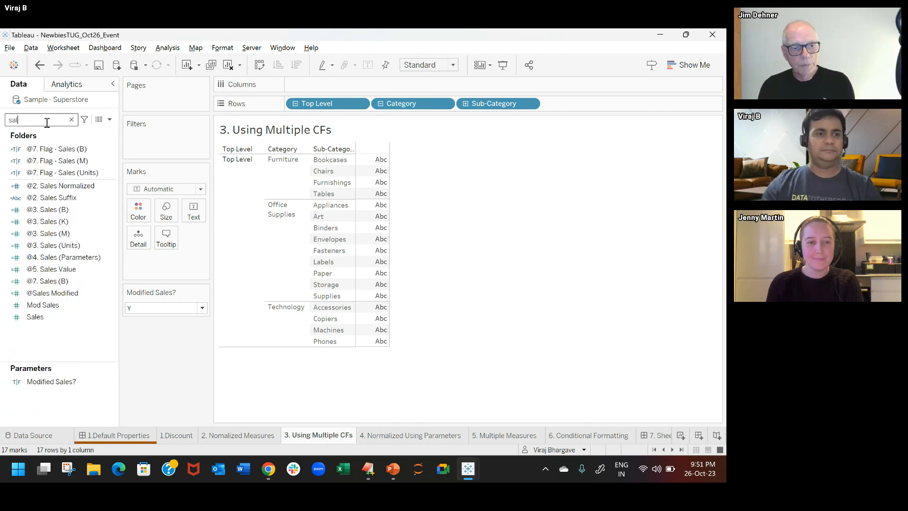
type("es")
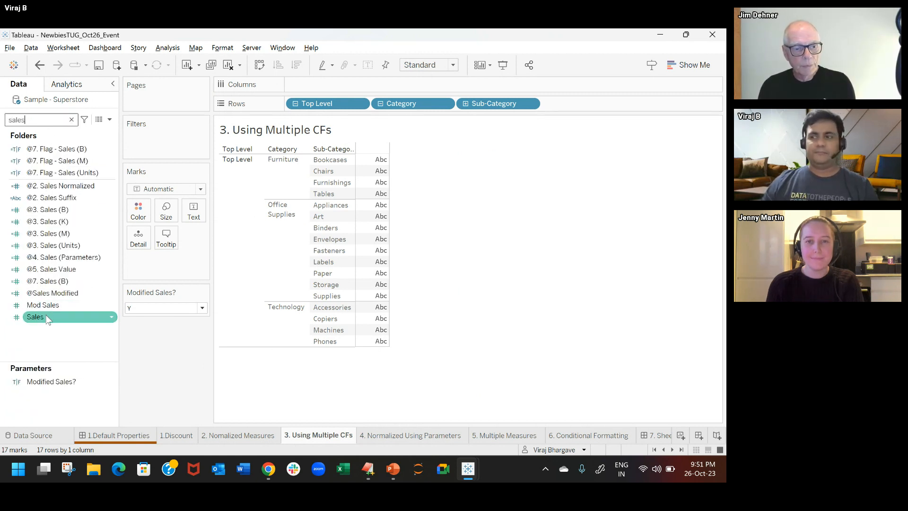
left_click_drag(36, 317, 188, 215)
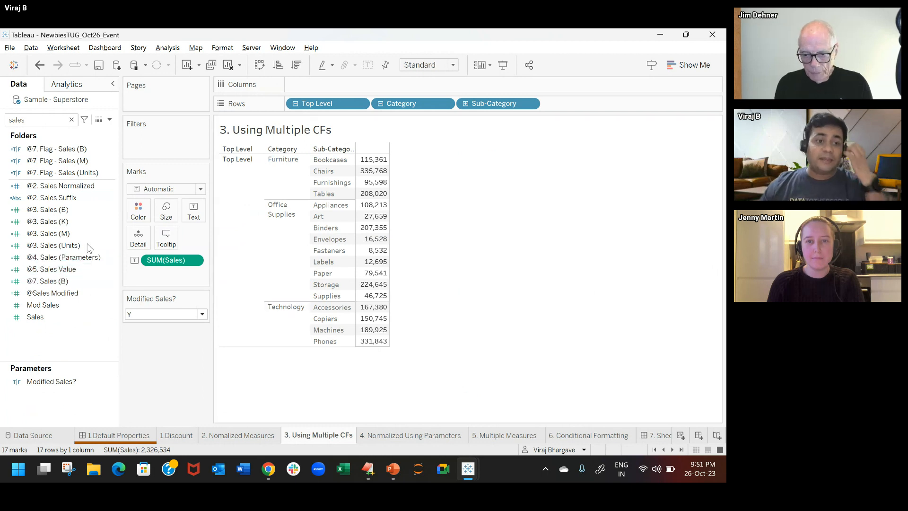
Step: Open the @3. Sales (B) calculation, review its billion threshold condition, and close it without changes
left_click(91, 211)
right_click(90, 209)
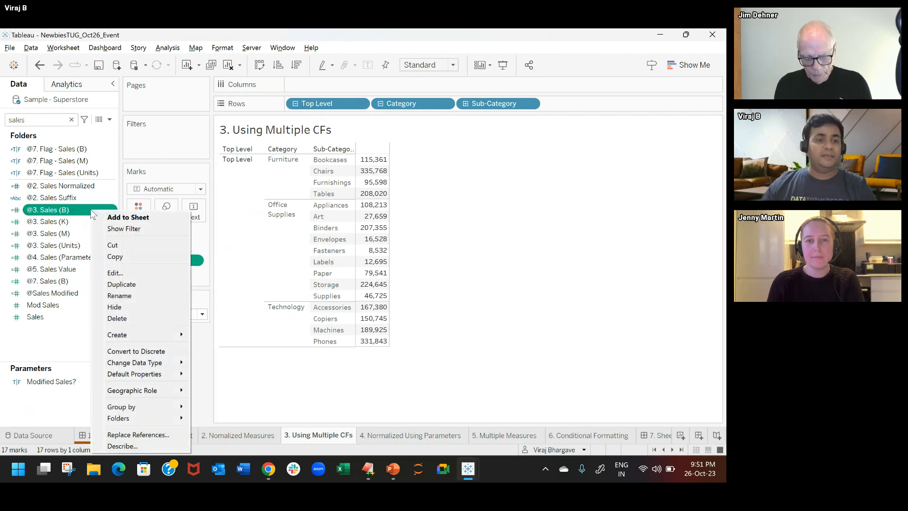
left_click(150, 276)
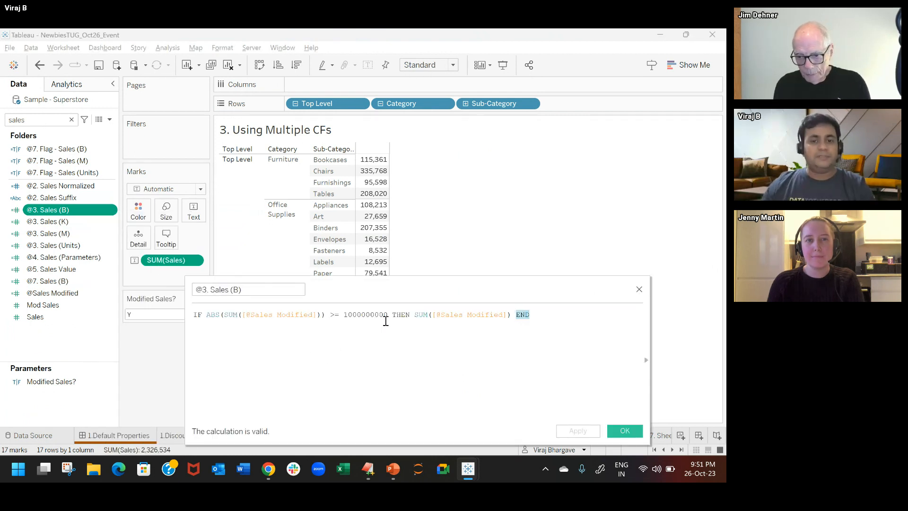
triple_click(477, 316)
left_click(623, 431)
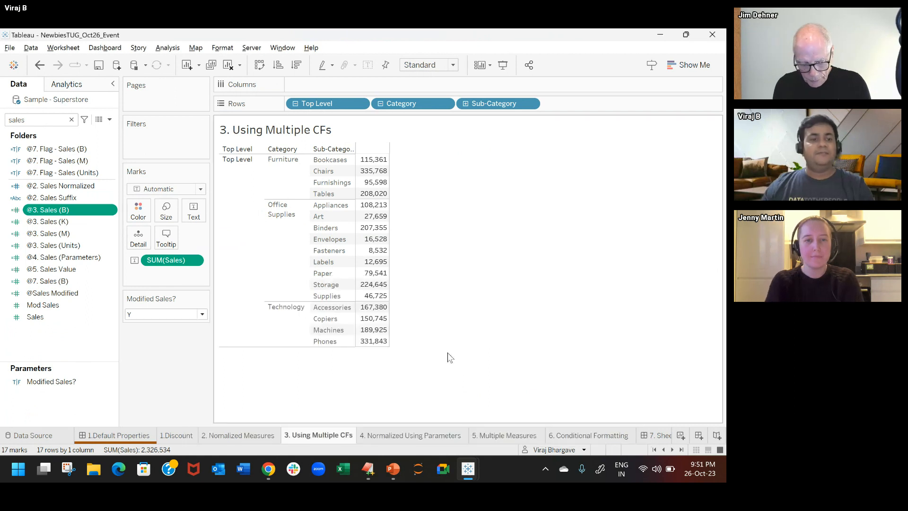
Step: Open the @3. Sales (M) calculation, review its million range condition, and close it without changes
right_click(78, 233)
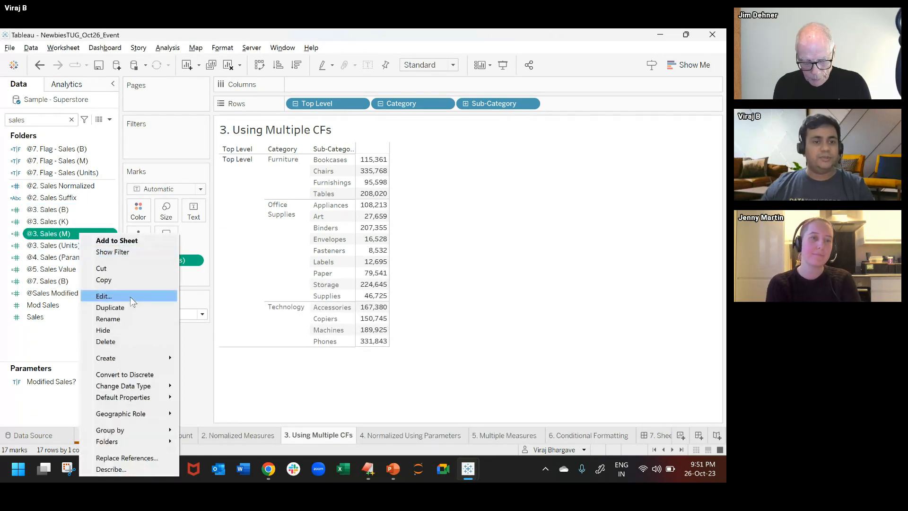
left_click(129, 297)
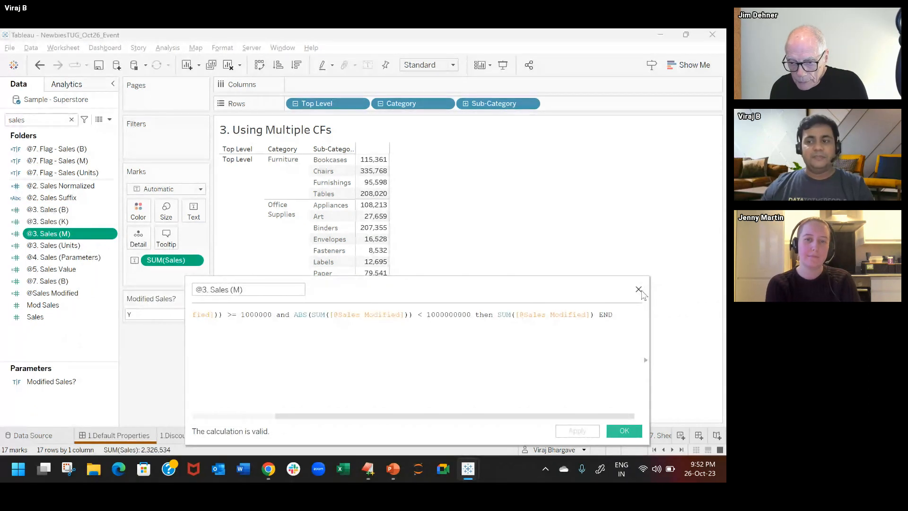
left_click(624, 431)
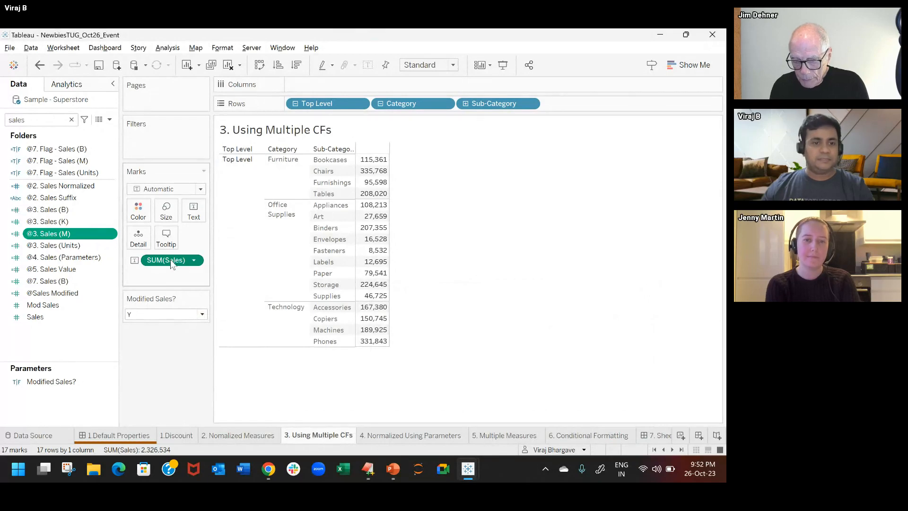
Step: Remove SUM(Sales) from the Marks card and add @3. Sales (B), (K), (M) and (Units) together as text marks
left_click_drag(168, 260, 150, 368)
left_click(85, 211)
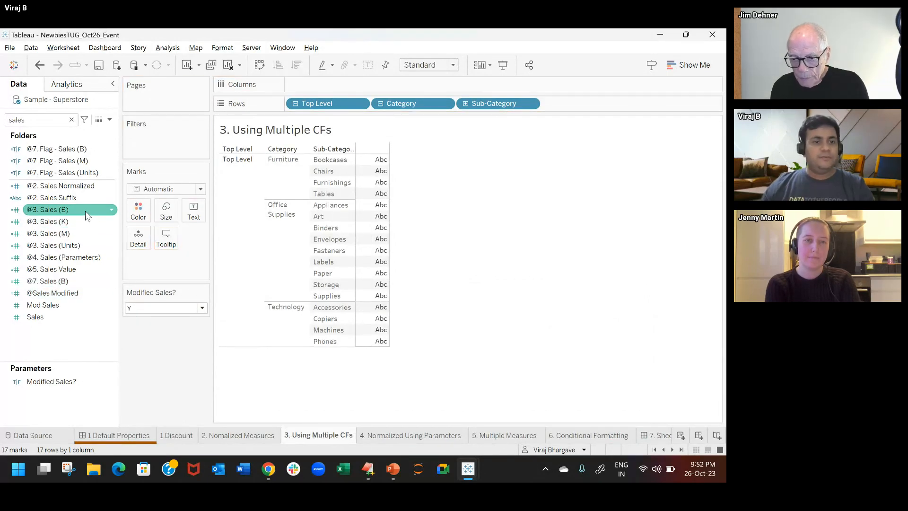
left_click(70, 245, "ctrl")
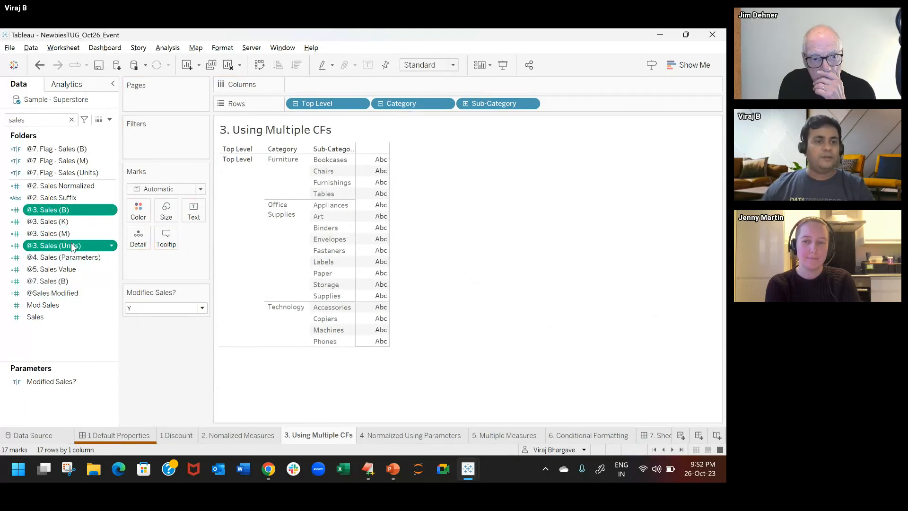
left_click(71, 222, "ctrl")
left_click(72, 236, "ctrl")
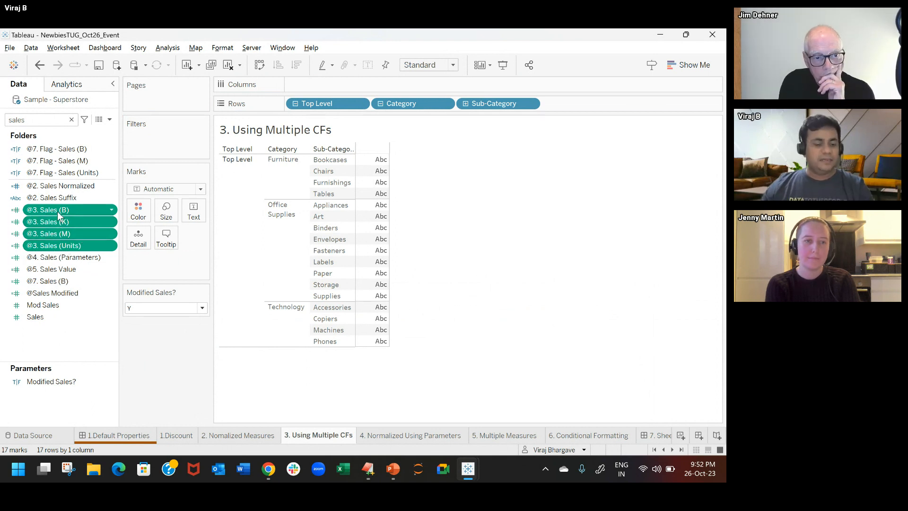
left_click_drag(59, 215, 200, 217)
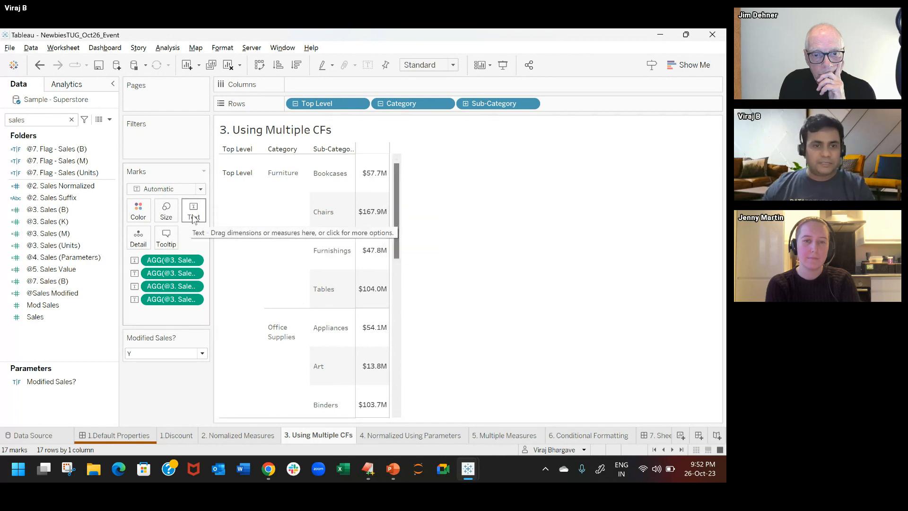
Step: Edit the text label so that the Units, B, K and M sales fields all sit on a single line
left_click(194, 215)
left_click(291, 236)
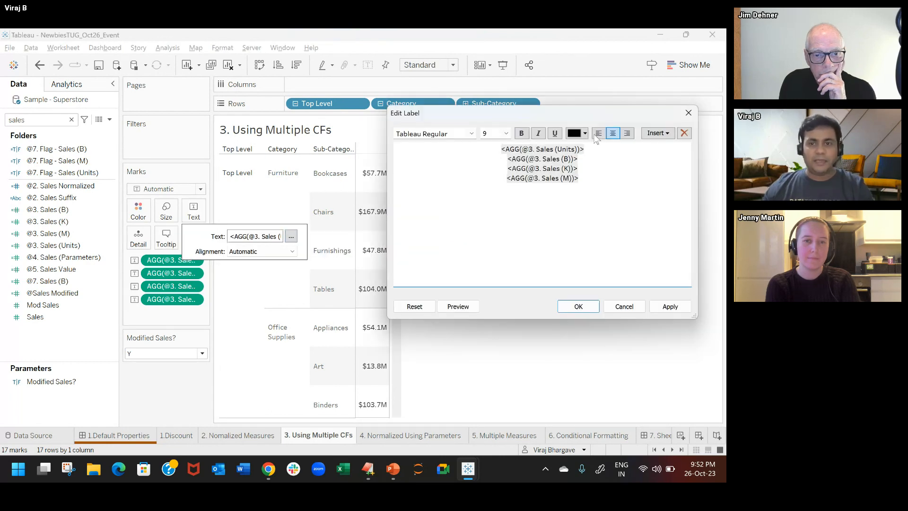
left_click(615, 152)
key("Delete")
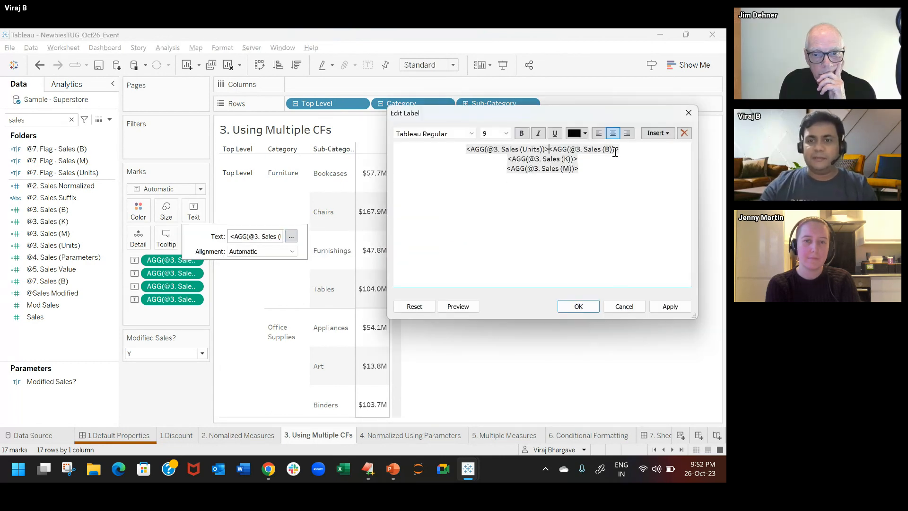
left_click(621, 150)
key("Delete")
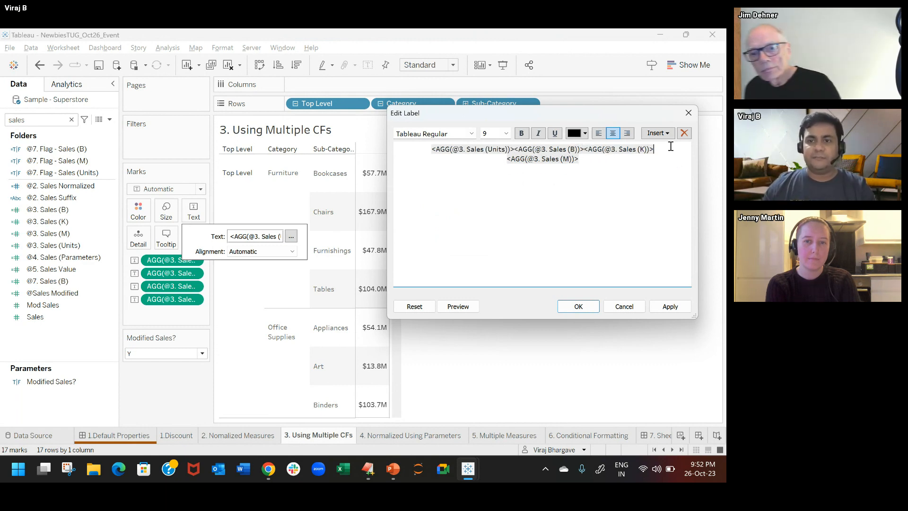
key("Delete")
left_click(579, 306)
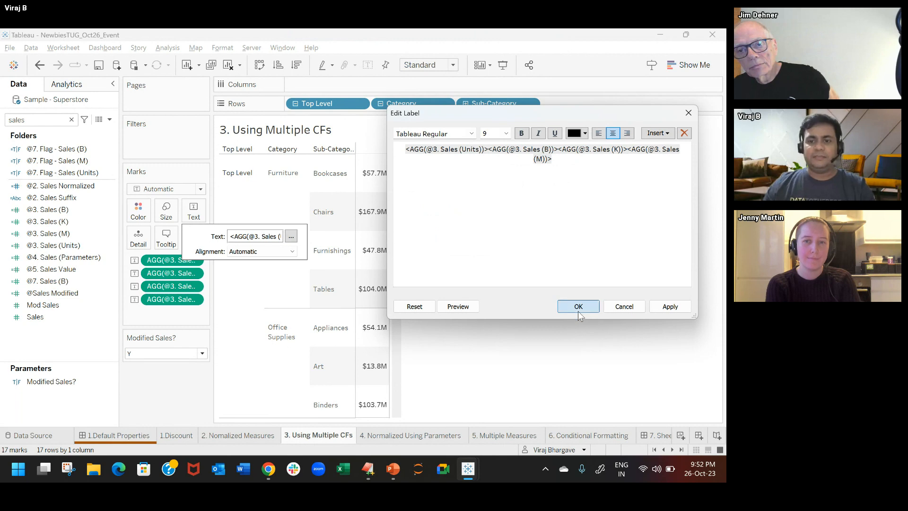
left_click(461, 227)
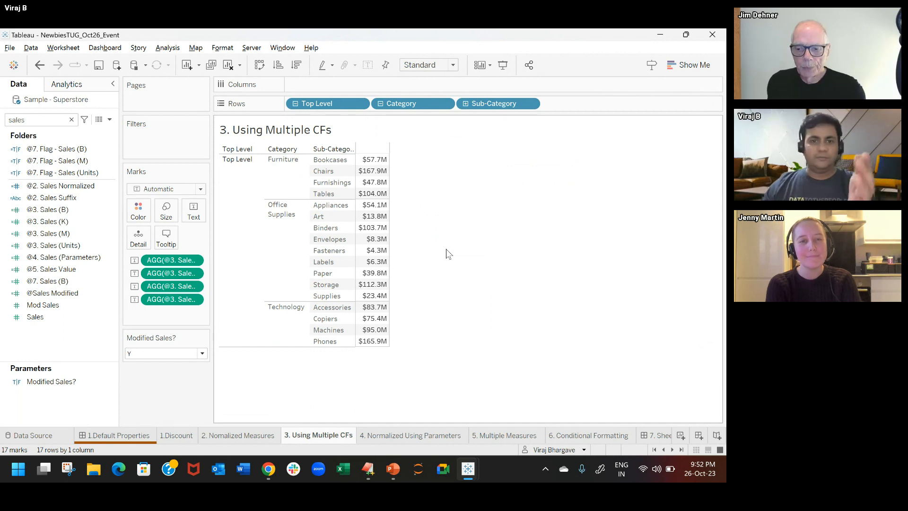
Step: Review the default number format of @3. Sales (B) and accept it without changes
left_click(69, 210)
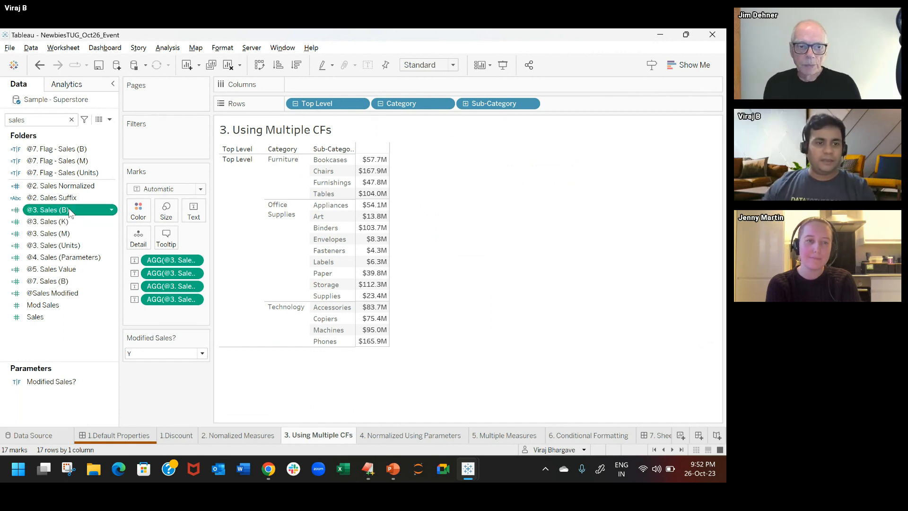
right_click(76, 209)
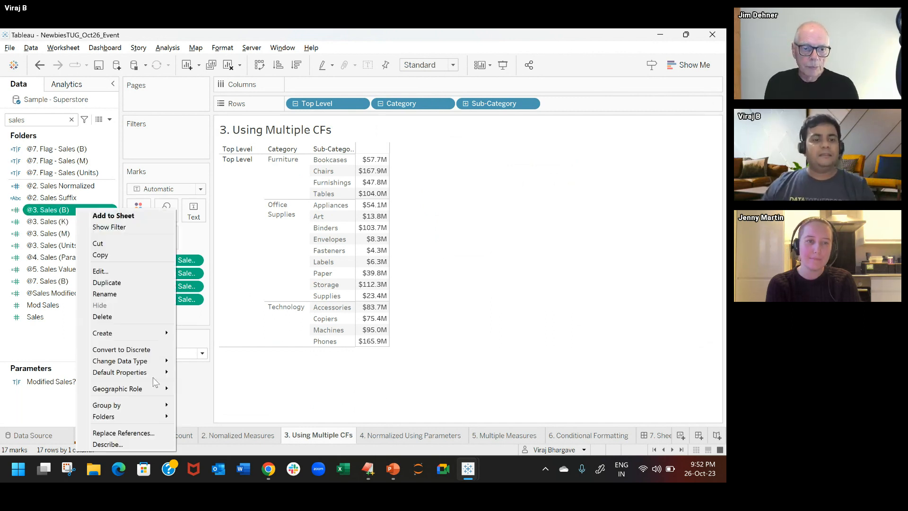
mouse_move(156, 373)
left_click(215, 395)
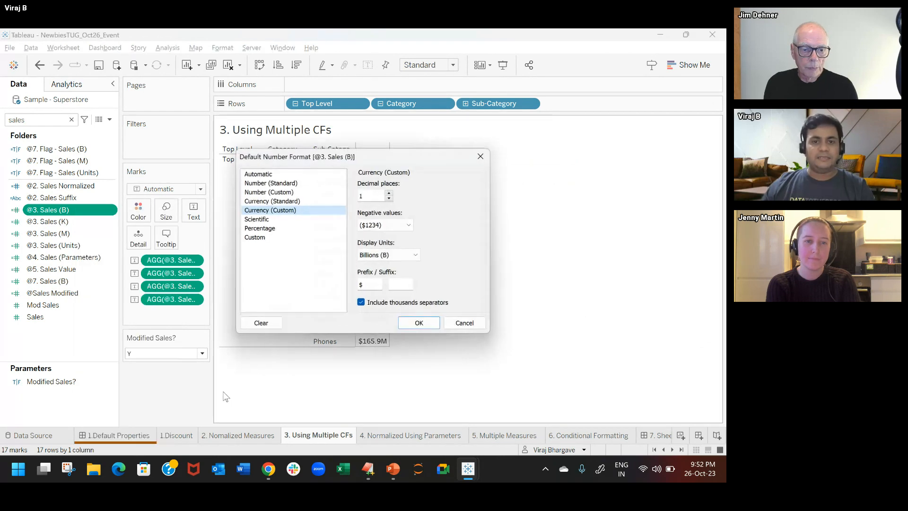
scroll(388, 255, "down", 1)
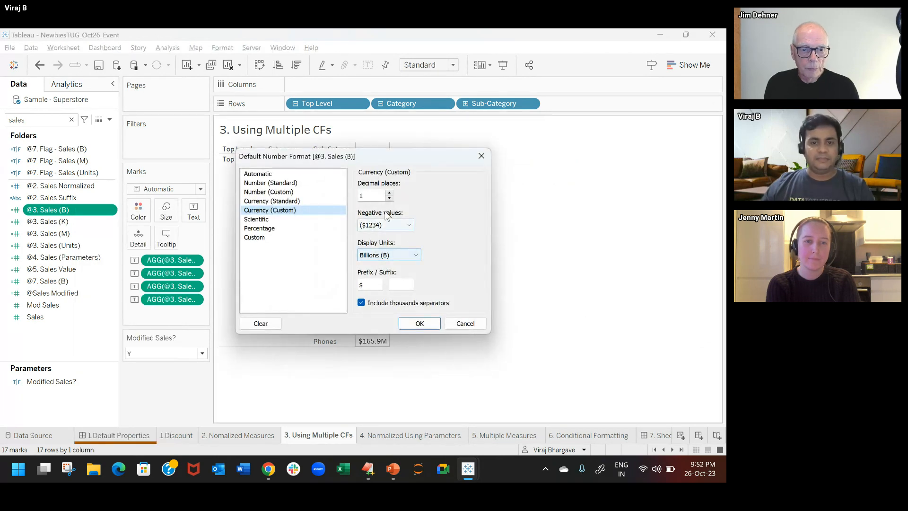
left_click(431, 327)
Step: Review the default number format of @3. Sales (K) and accept it without changes
right_click(75, 224)
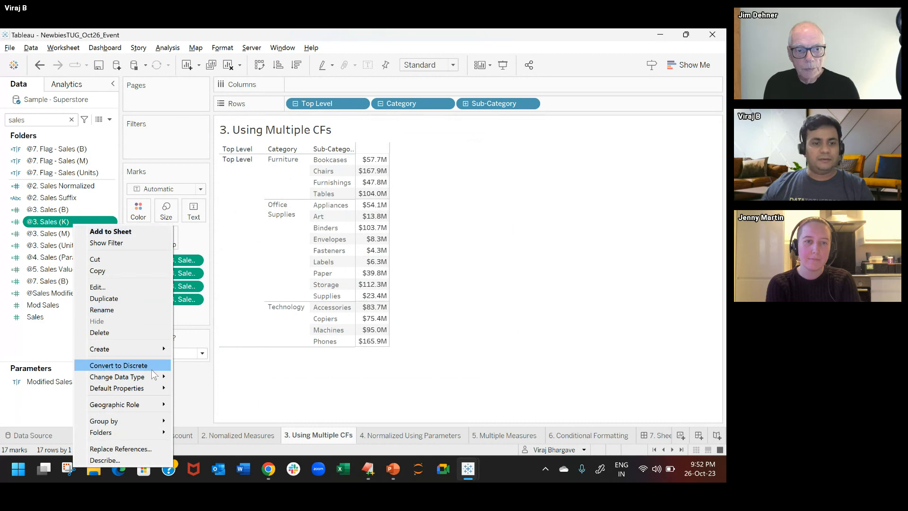
mouse_move(151, 388)
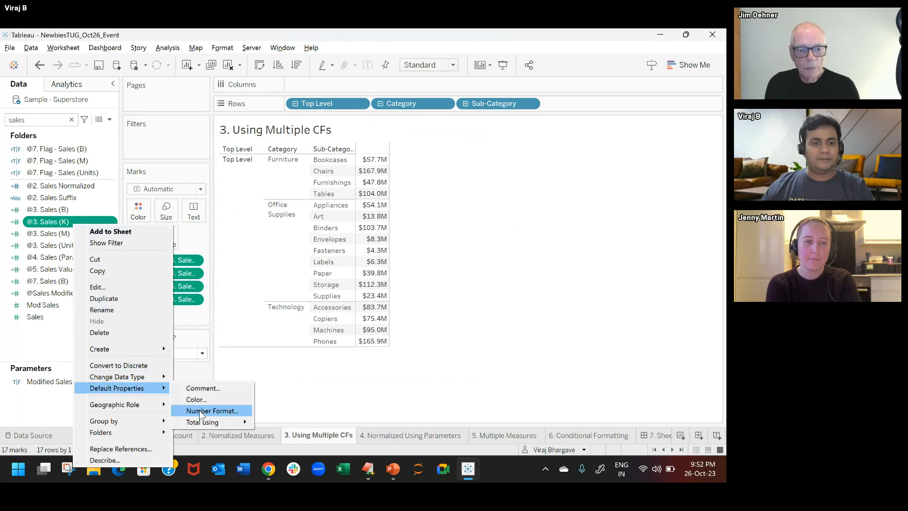
left_click(215, 411)
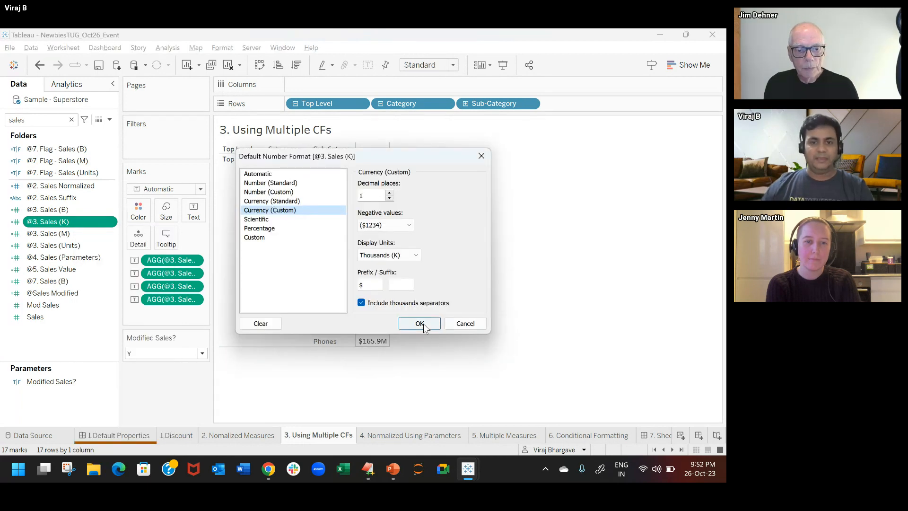
left_click(420, 324)
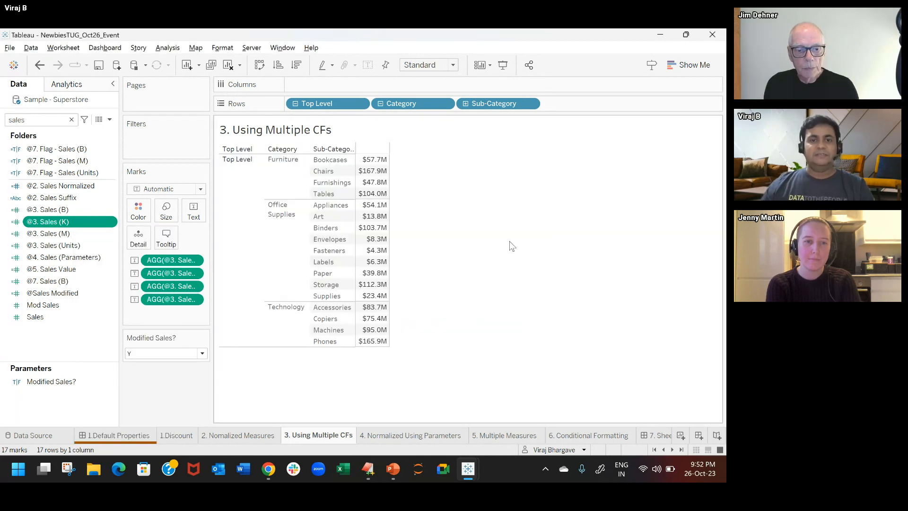
Step: Collapse the rows to Top Level, and drill down again through Category and Sub-Category to Manufacturer
left_click(297, 105)
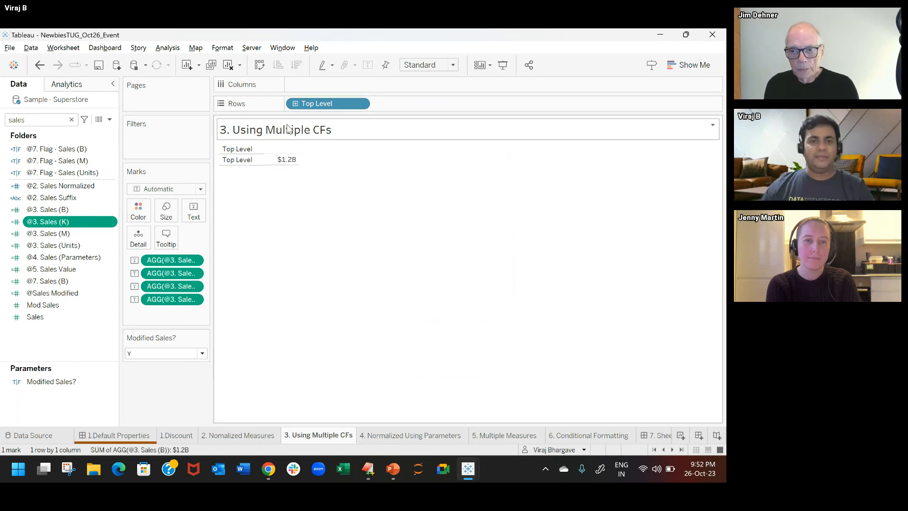
left_click(294, 104)
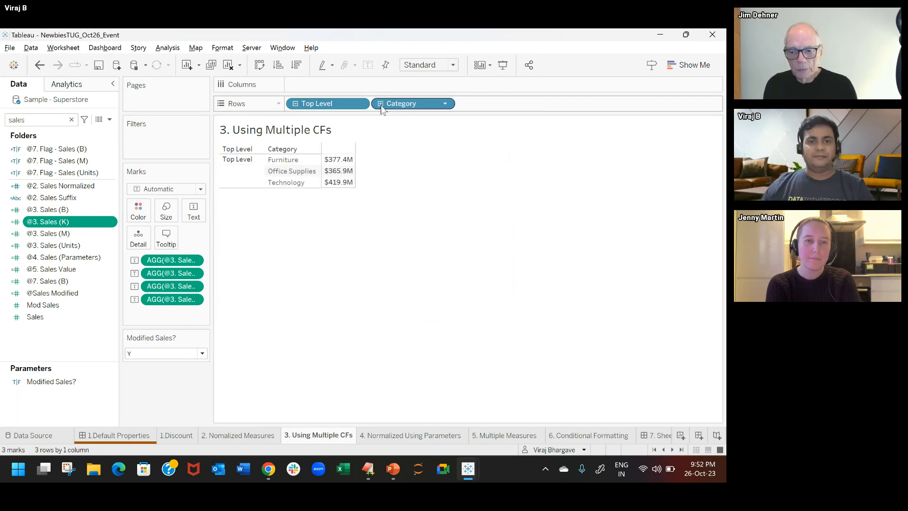
left_click(381, 104)
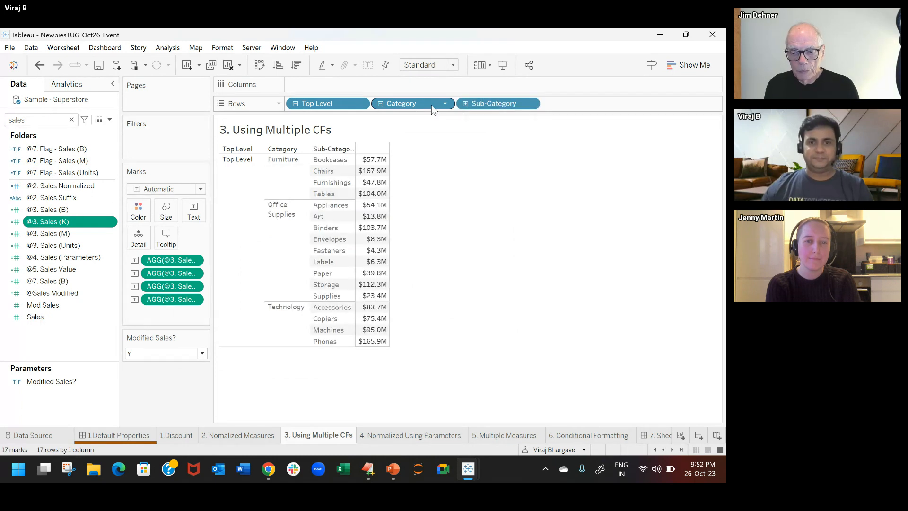
left_click(465, 103)
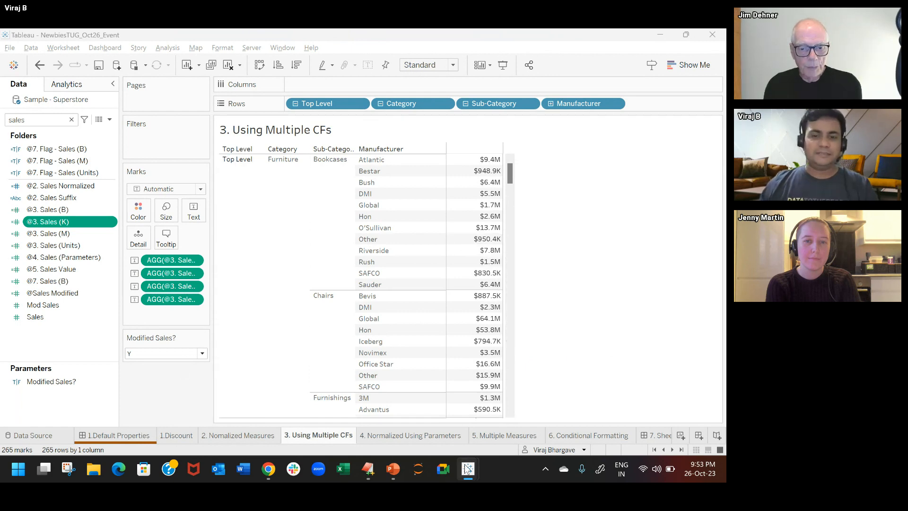
Step: On the 4. Normalized Using Parameters sheet, clear the field search and review the Numbers in... parameter's settings without changing them
left_click(420, 436)
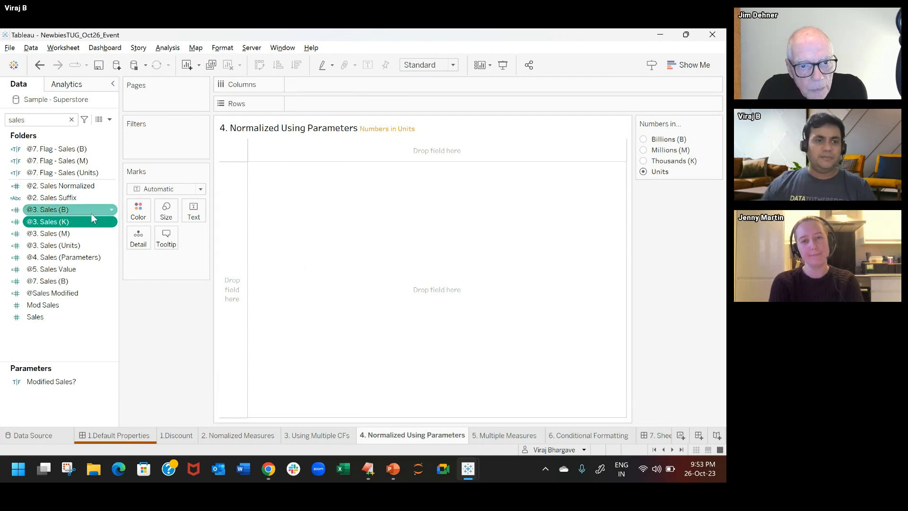
left_click(71, 120)
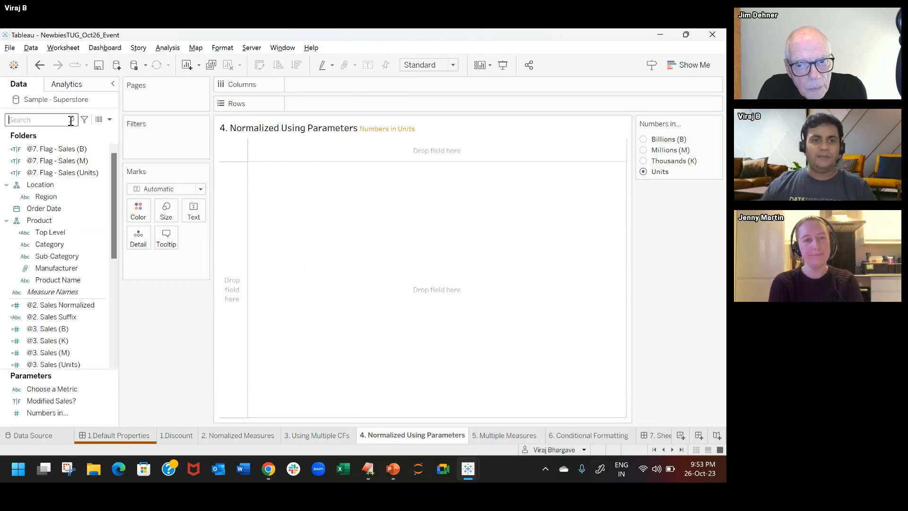
left_click(716, 124)
left_click(703, 137)
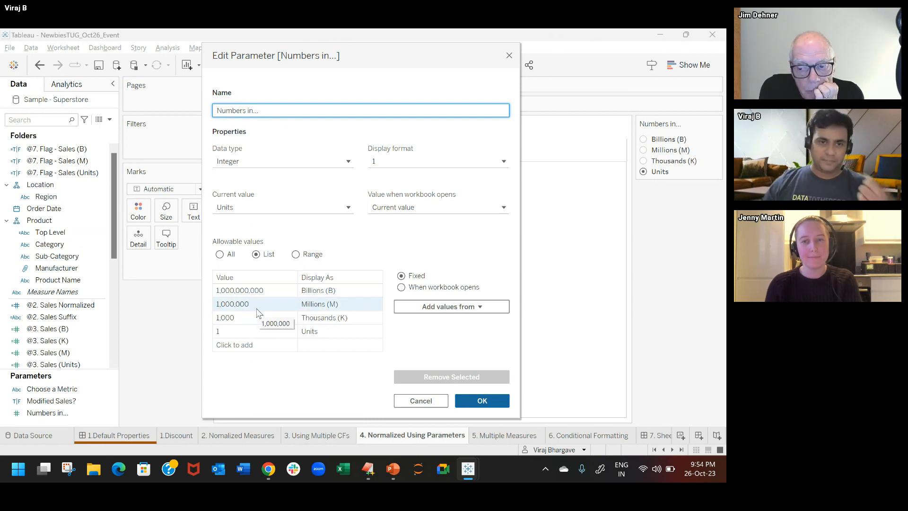
left_click(510, 56)
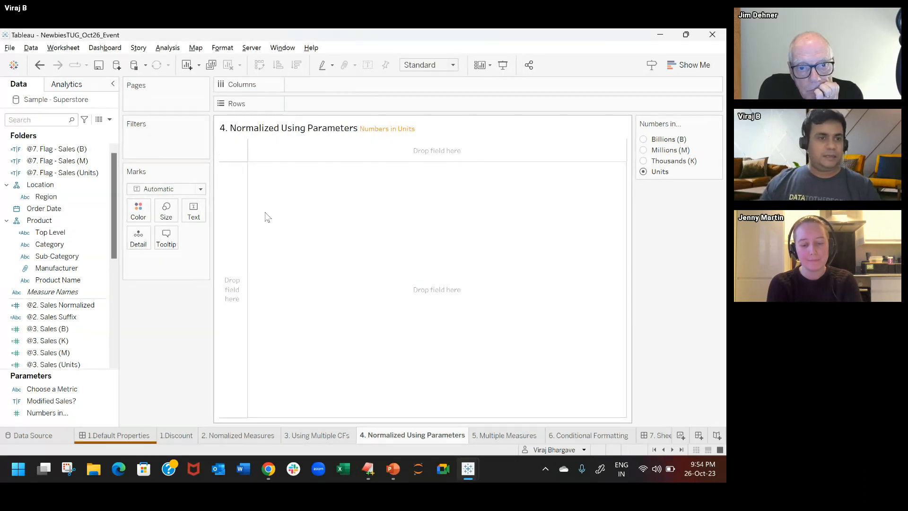
Step: Search the data fields for "@4" and open the @4. Sales (Parameters) calculation for editing, with its formula text enlarged
left_click(55, 123)
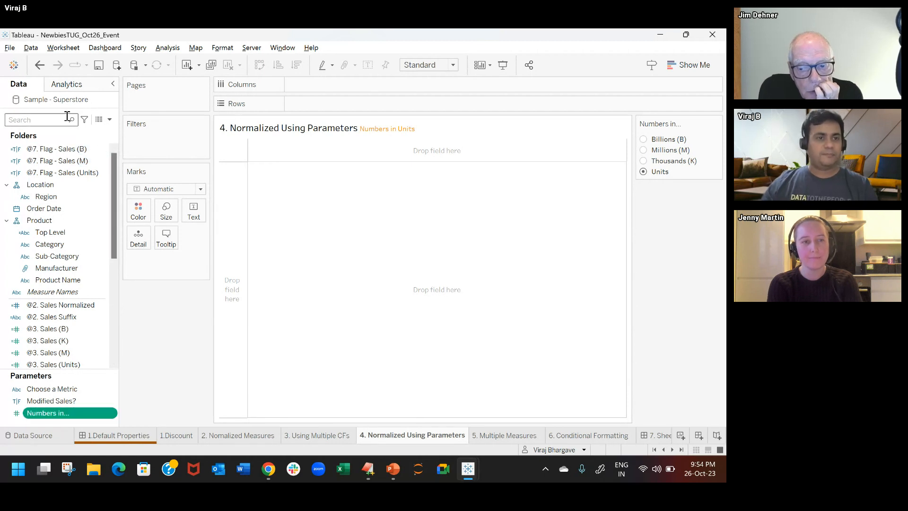
type("@4")
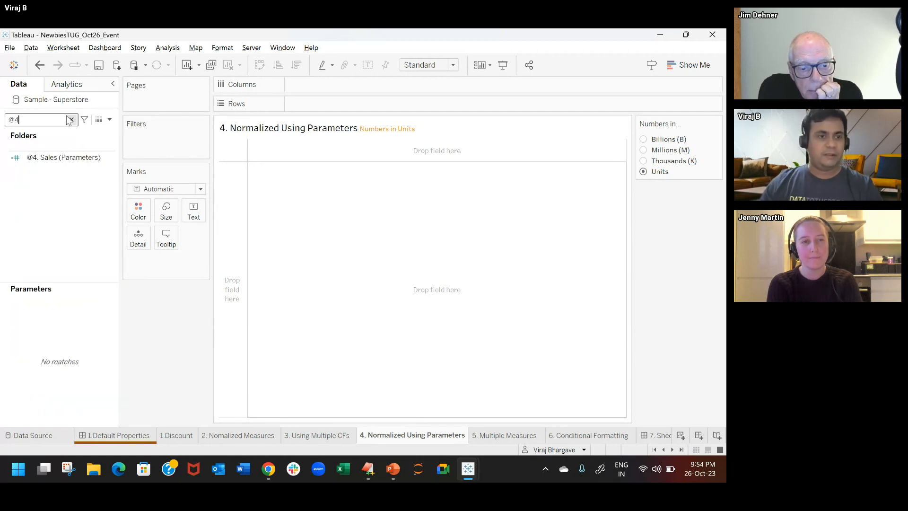
right_click(80, 156)
left_click(105, 206)
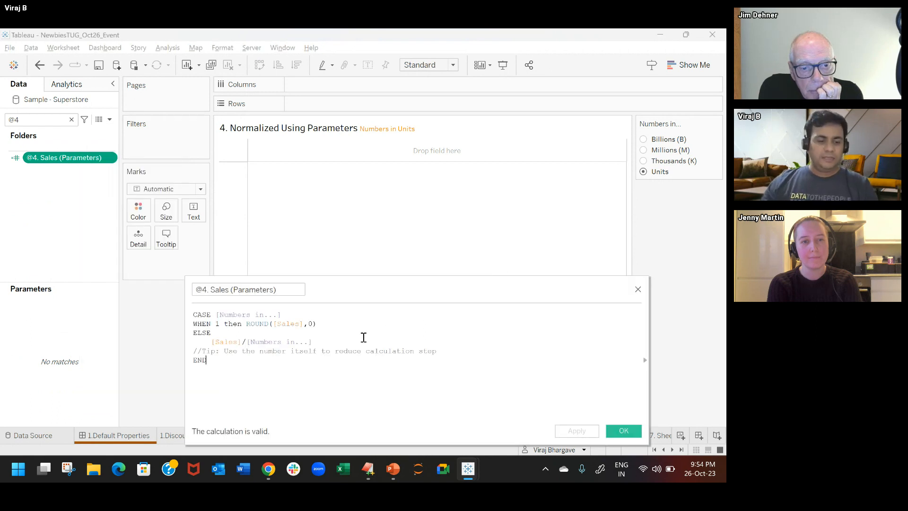
left_click(371, 335)
scroll(371, 335, "up", 2)
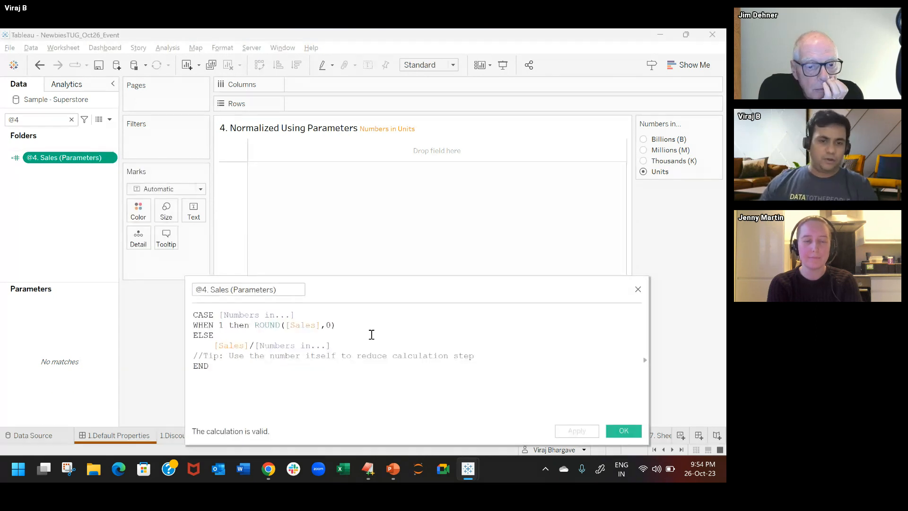
left_click(277, 390)
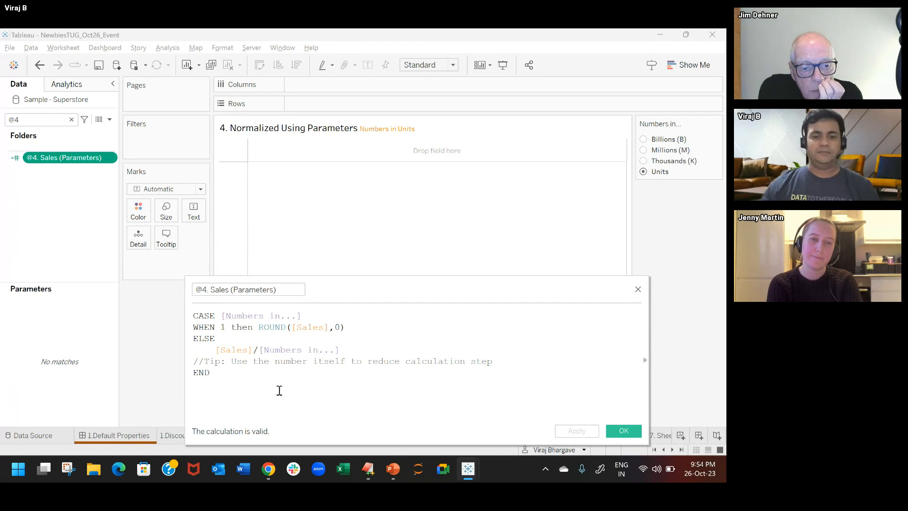
key("Return")
type("CA")
key("Return")
type("1 T")
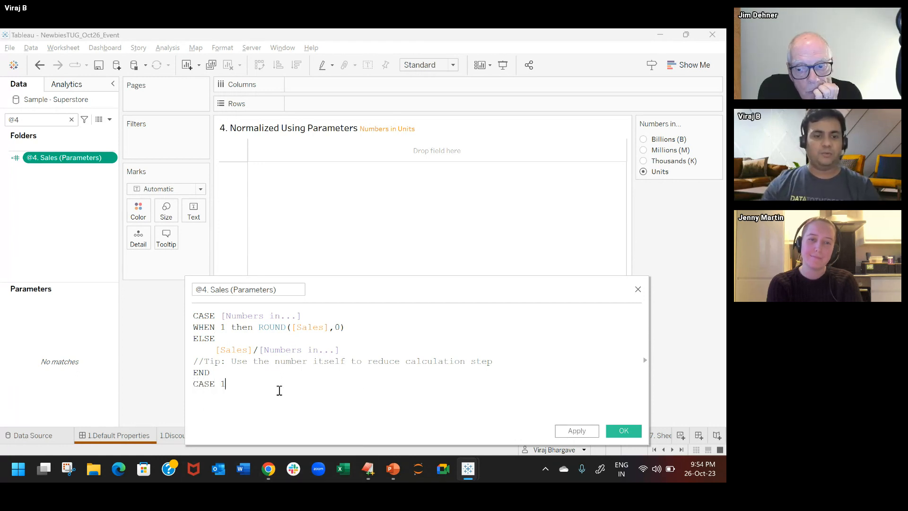
key("BackSpace")
key("BackSpace")
key("BackSpace")
key("BackSpace")
key("BackSpace")
key("BackSpace")
key("BackSpace")
key("BackSpace")
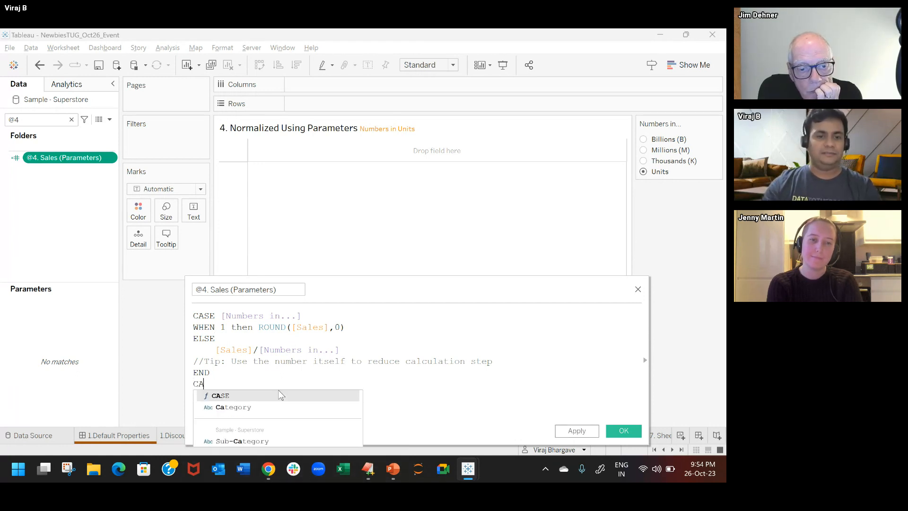
type("CAs")
key("Return")
type("[")
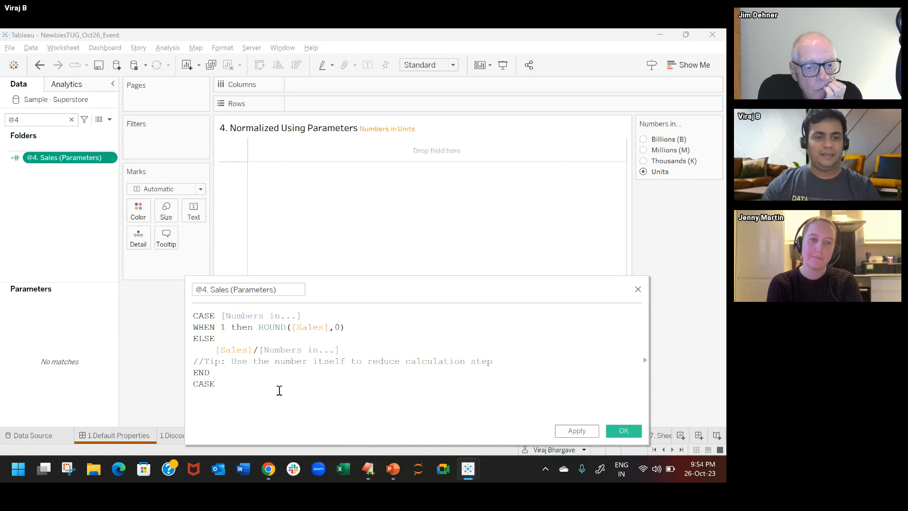
key("Return")
type("WHE")
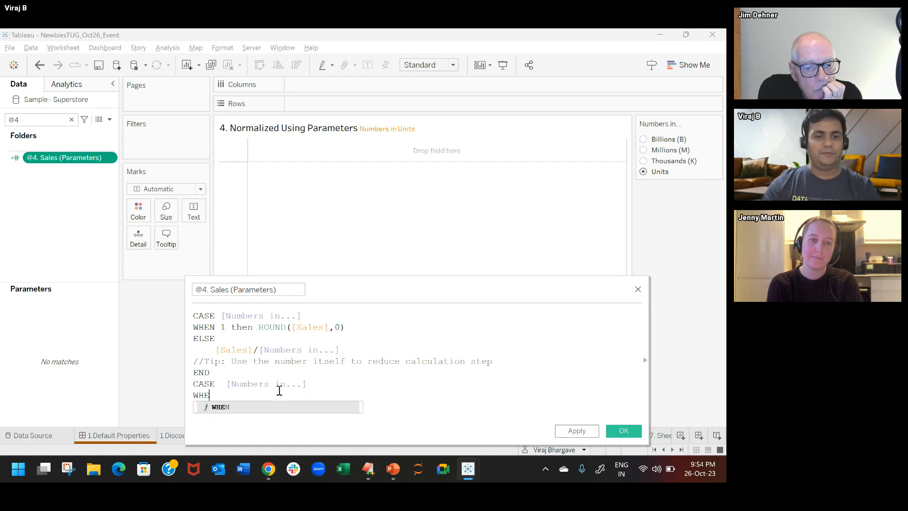
type("N 1 THEN 'Units")
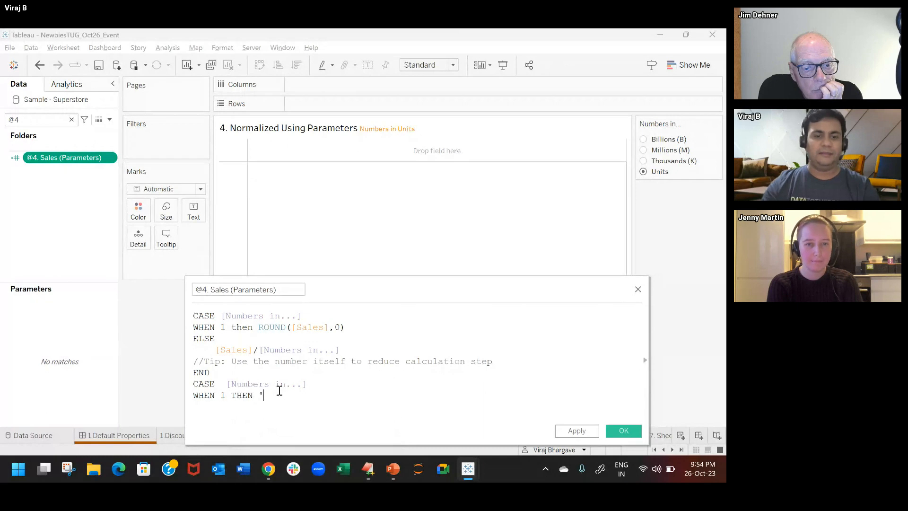
type("';")
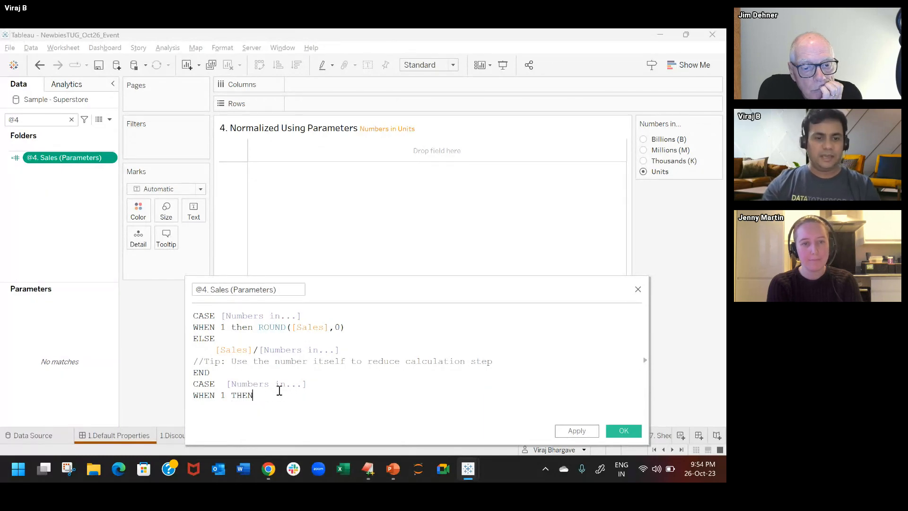
key("BackSpace")
key("BackSpace")
key("BackSpace")
key("BackSpace")
key("shift+Up")
key("shift+Up")
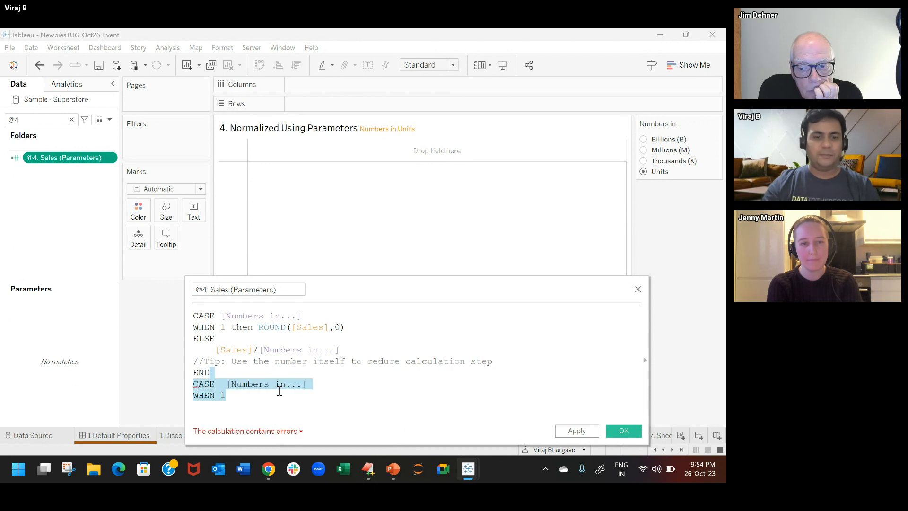
key("BackSpace")
Step: Review the WHEN and ELSE branches of the @4. Sales (Parameters) formula and close the calculation editor
left_click(446, 327)
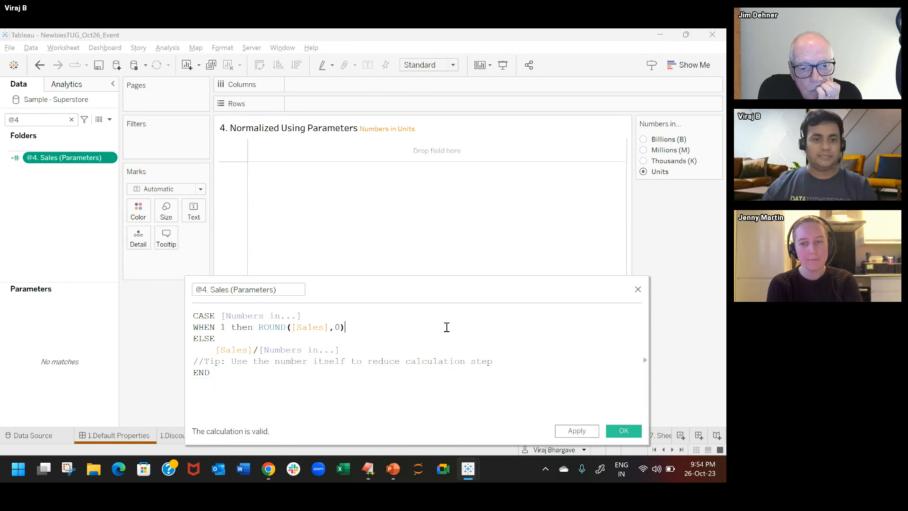
triple_click(241, 354)
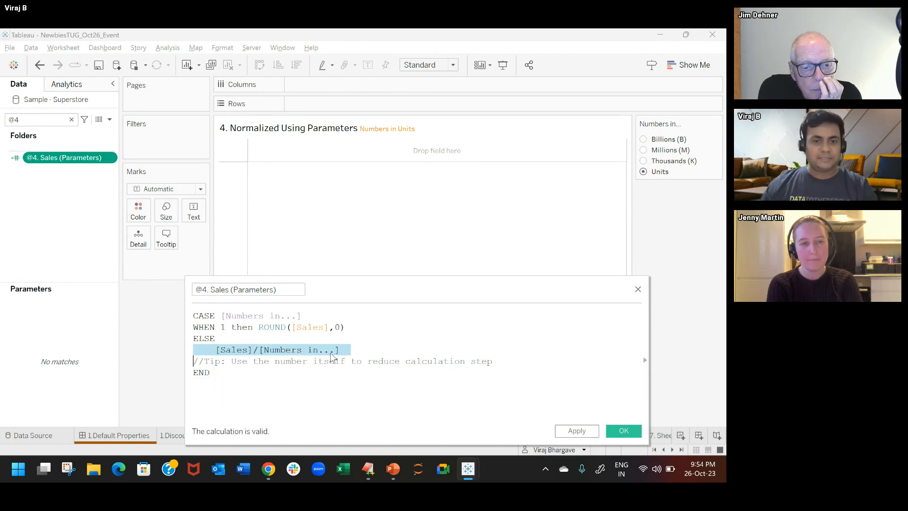
left_click(356, 343)
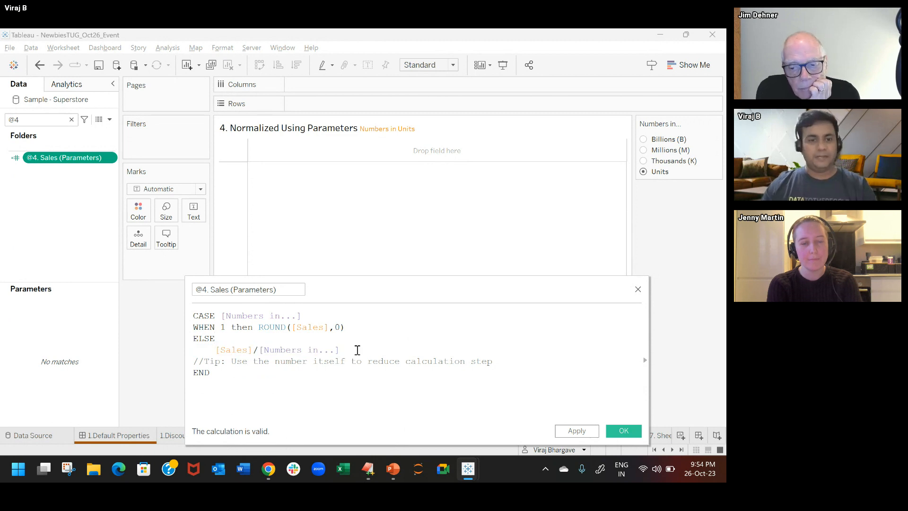
left_click(357, 350)
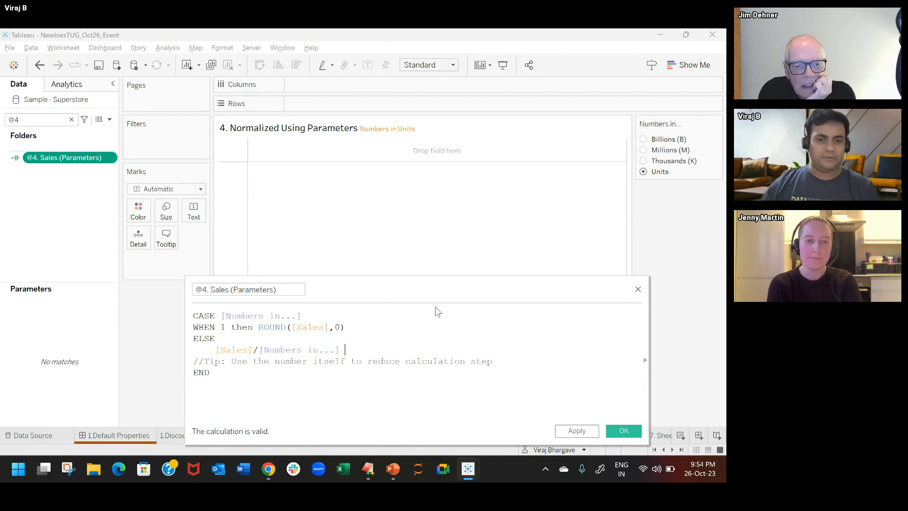
left_click(638, 290)
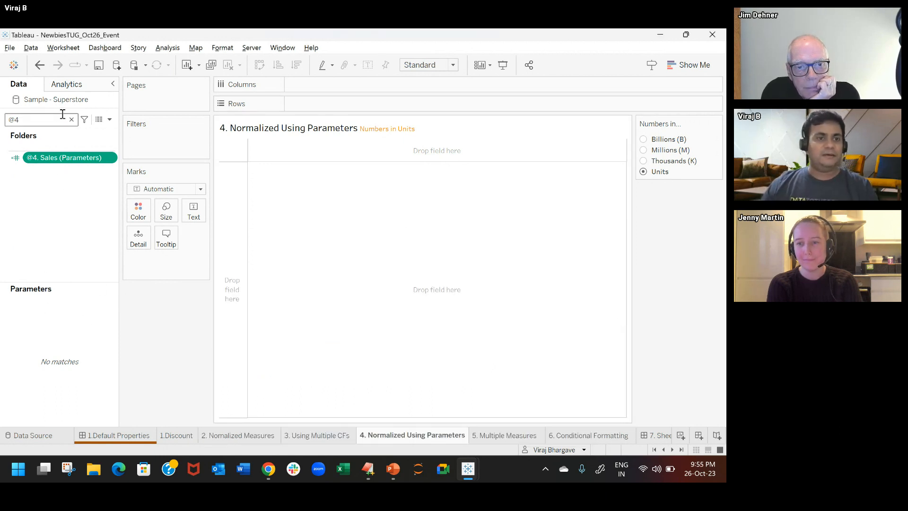
Step: Clear the field search, add Top Level from the Product hierarchy to the rows, and drill down through Category to Sub-Category
left_click(71, 119)
left_click_drag(66, 231, 296, 105)
left_click(296, 104)
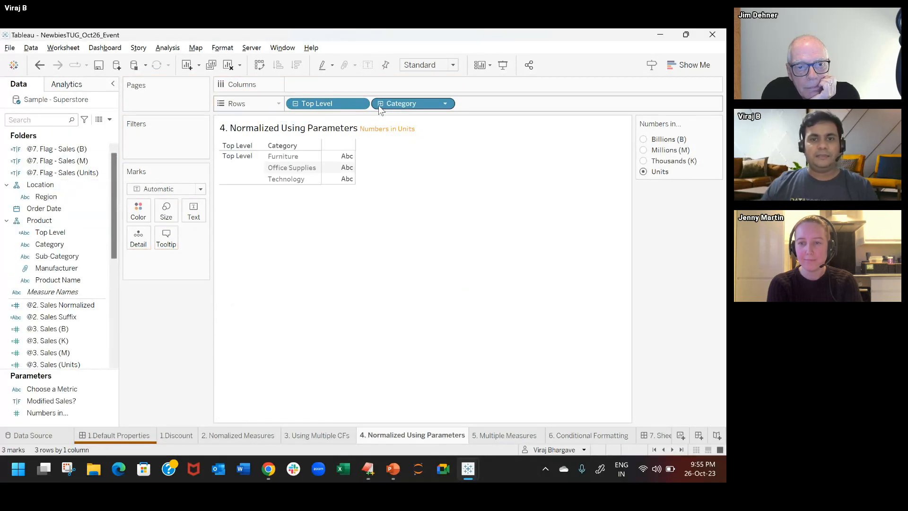
left_click(380, 104)
Step: Search the data fields for "@4" and show @4. Sales (Parameters) as the text values in the table
left_click(54, 124)
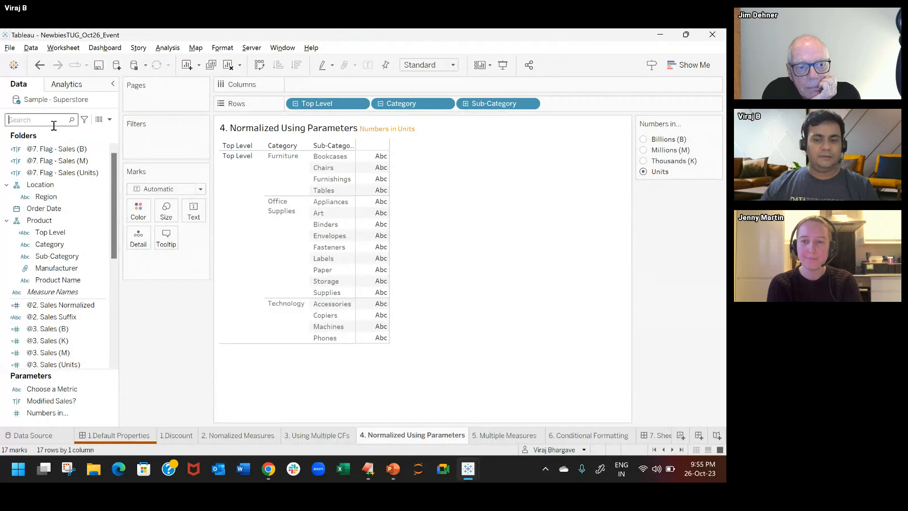
type("@4")
left_click(72, 159)
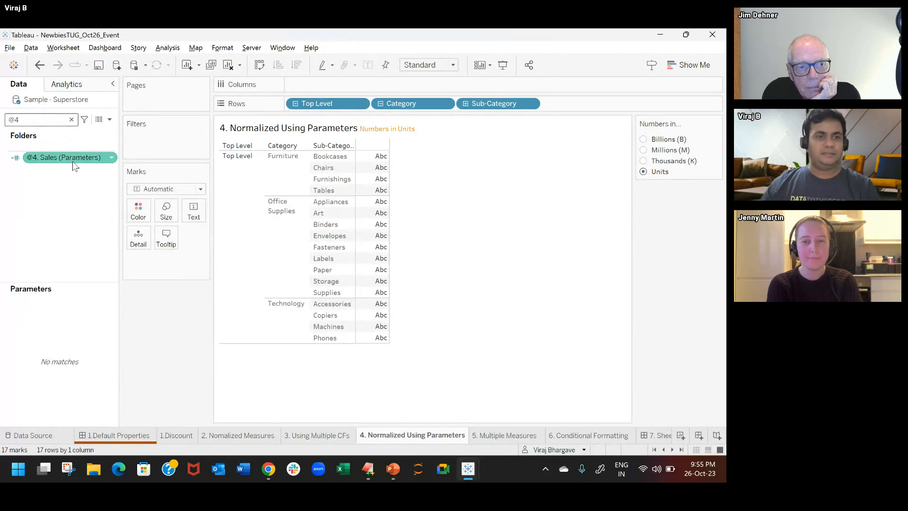
left_click_drag(72, 158, 194, 211)
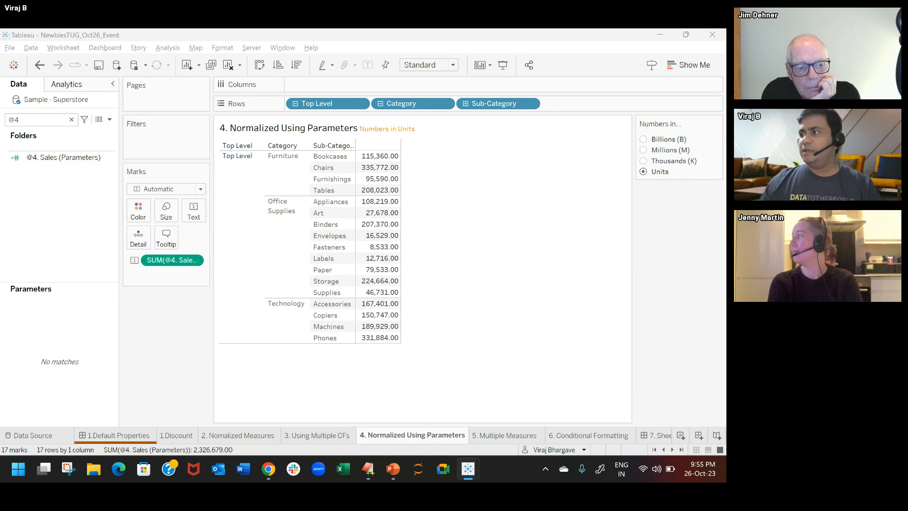
Step: Review the default number format of @4. Sales (Parameters) and accept it without changes
left_click(46, 156)
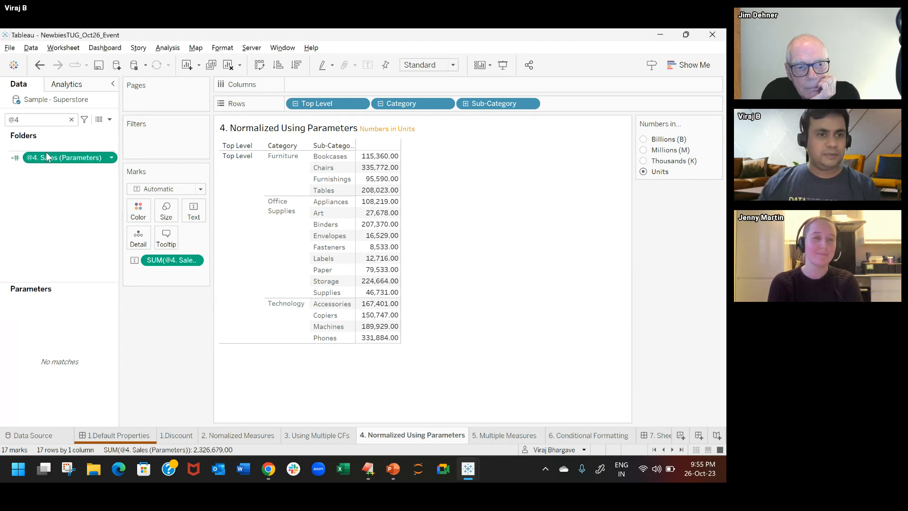
right_click(46, 153)
mouse_move(95, 328)
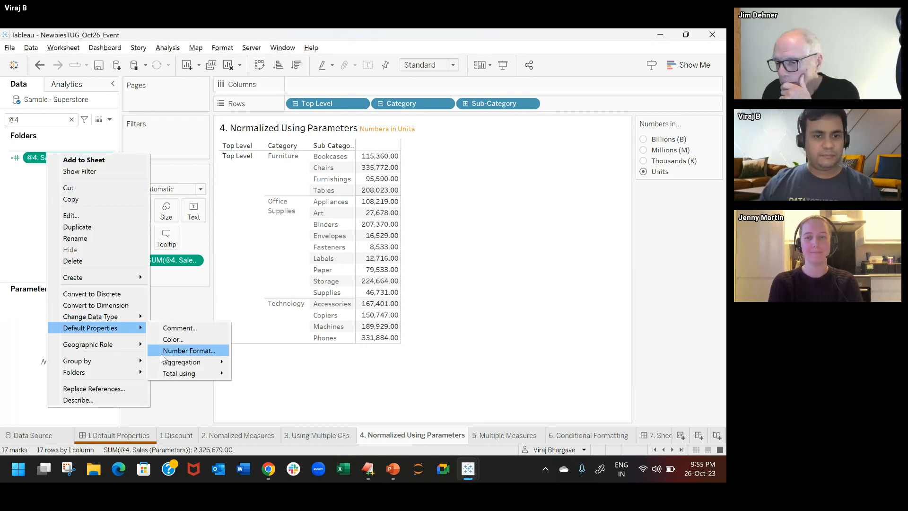
left_click(180, 350)
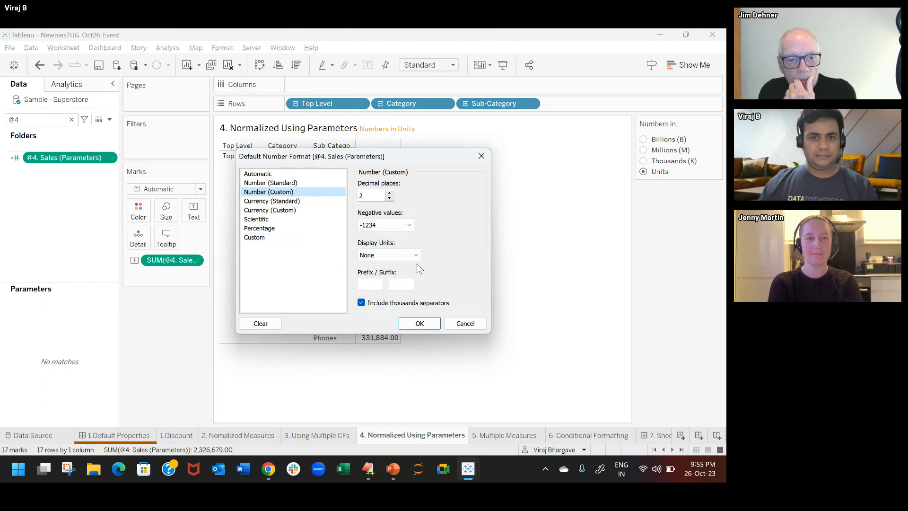
left_click(419, 324)
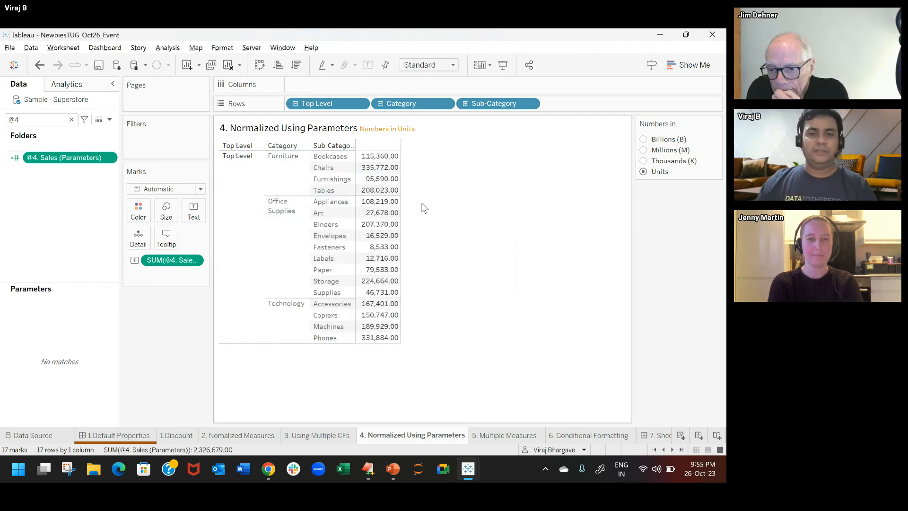
Step: Switch Numbers in... to Thousands (K) and inspect the parameter reference in the sheet title without editing it
left_click(644, 161)
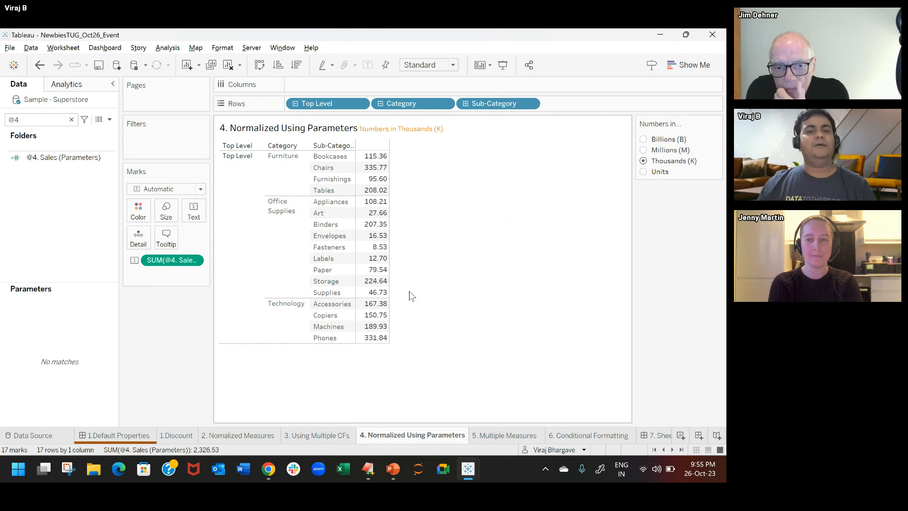
double_click(428, 130)
left_click_drag(285, 195, 424, 197)
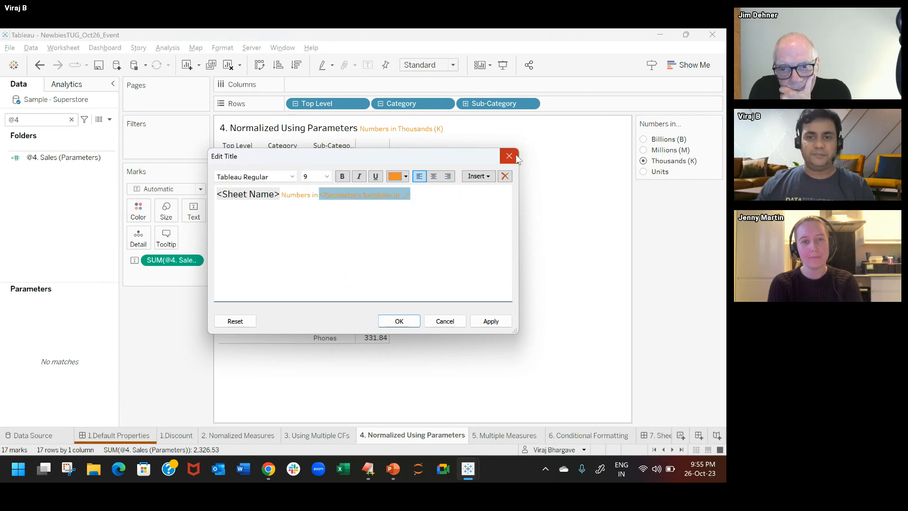
left_click(509, 156)
Step: Switch Numbers in... to Billions (B), clear the field search, and show the Modified Sales? parameter on the sheet, set to Y
left_click(644, 139)
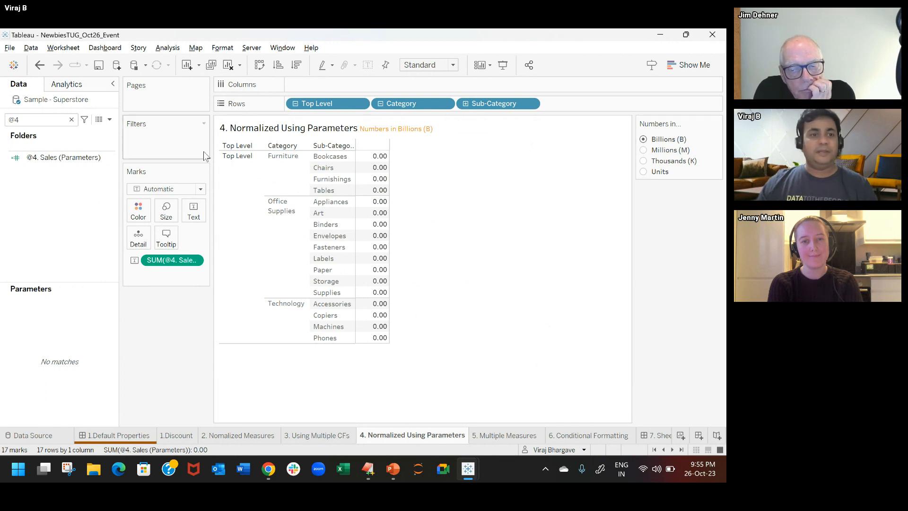
left_click(71, 119)
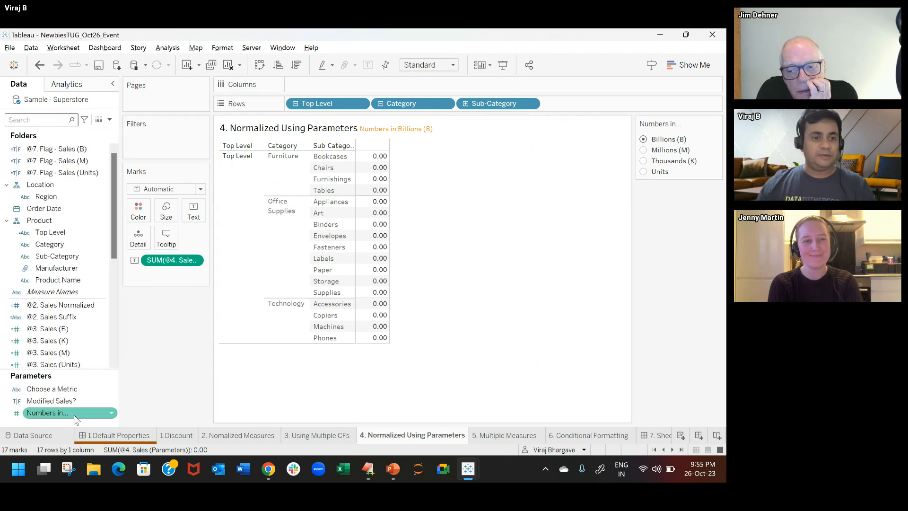
right_click(74, 401)
left_click(151, 228)
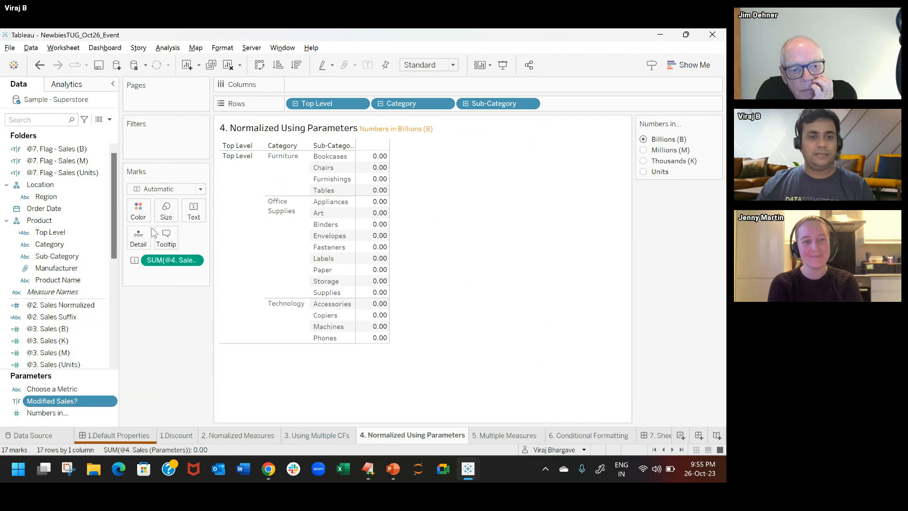
left_click(661, 208)
left_click(661, 230)
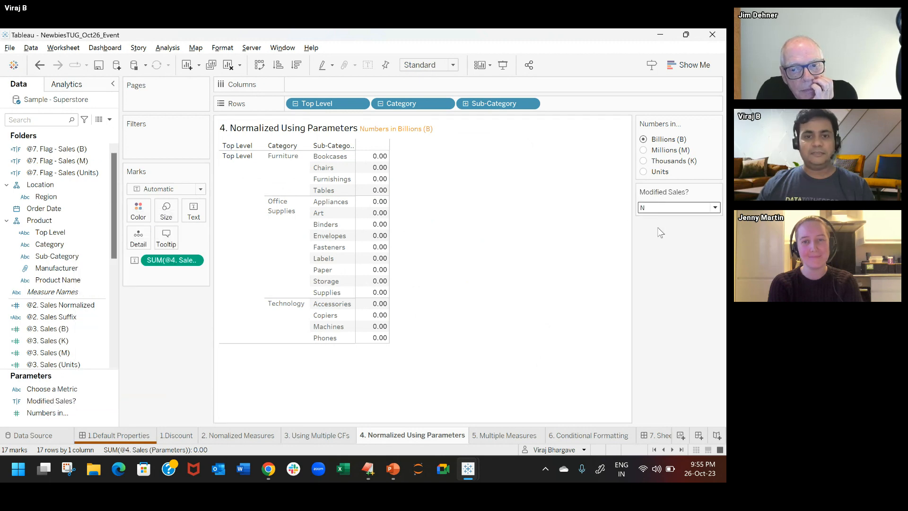
left_click(663, 207)
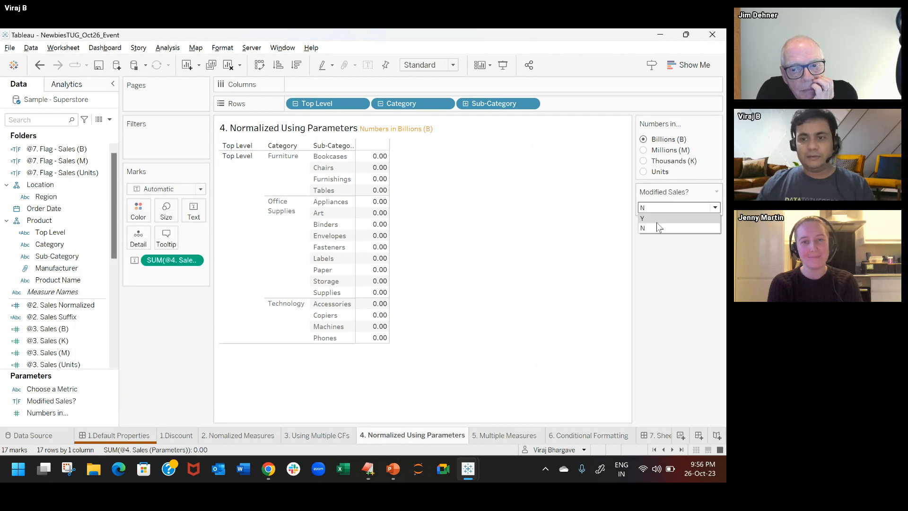
left_click(716, 191)
Step: Switch the Numbers in... parameter to Millions (M), to Thousands (K), and finally back to Units
left_click(644, 150)
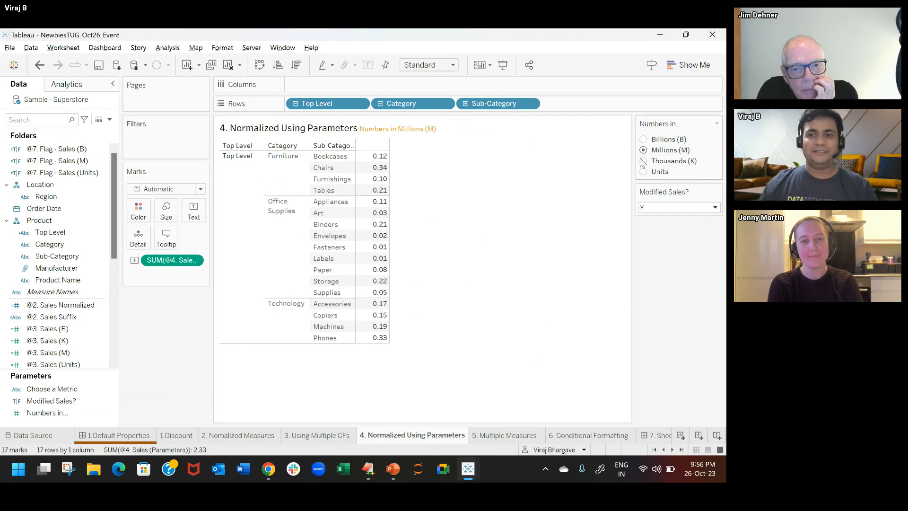
left_click(644, 161)
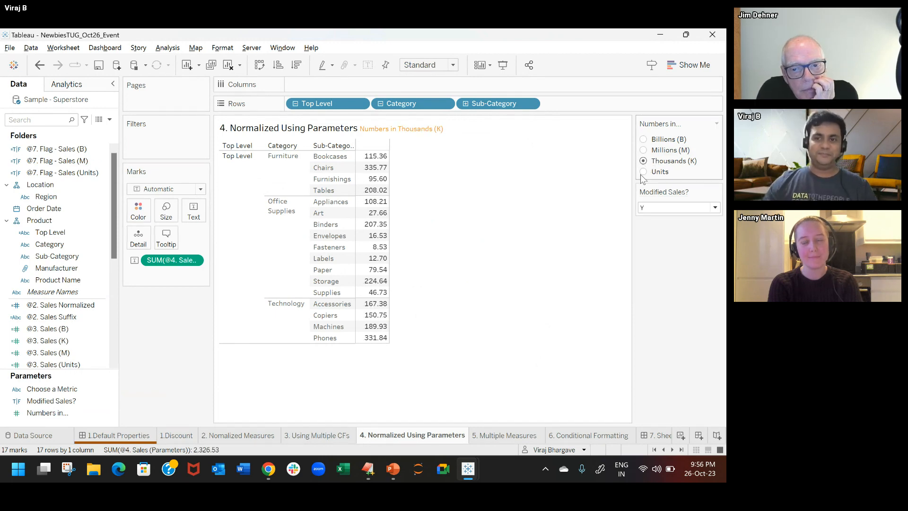
left_click(644, 172)
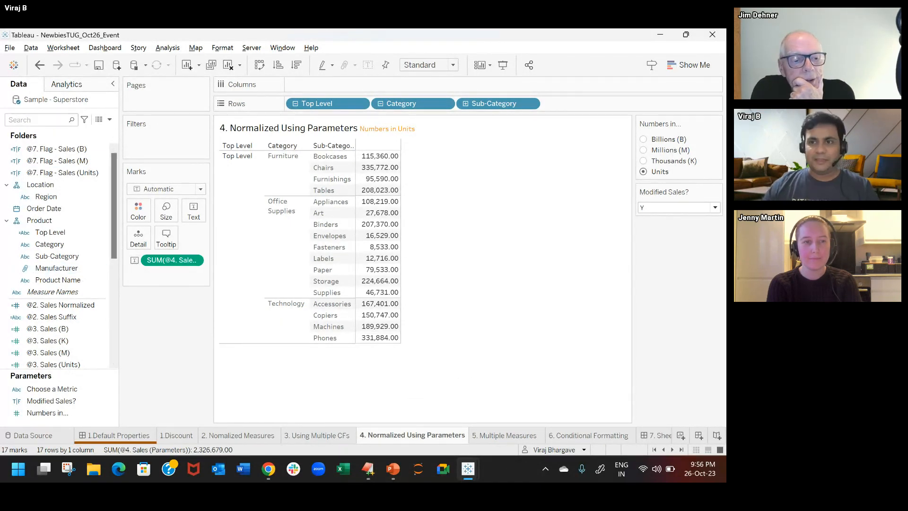
Step: Open the Numbers in... parameter's settings and examine its list of allowable values and their display names
left_click(716, 123)
key("Escape")
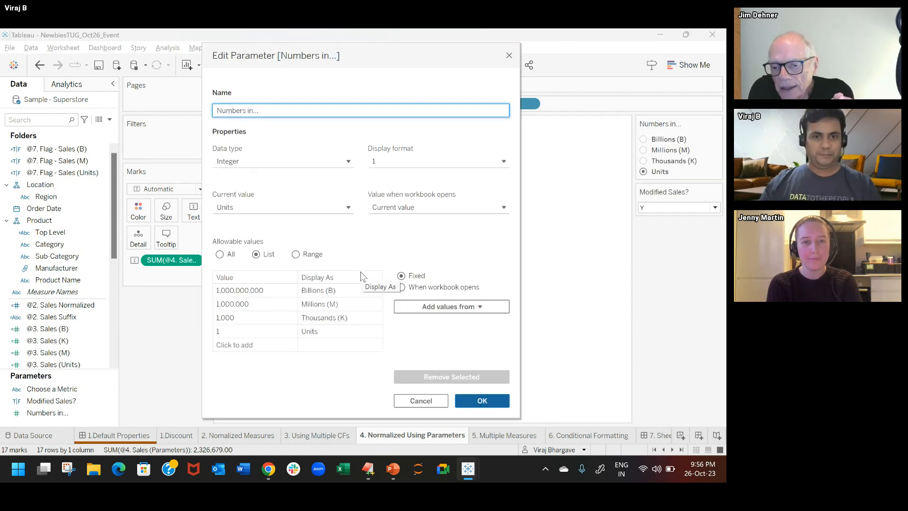
left_click(303, 370)
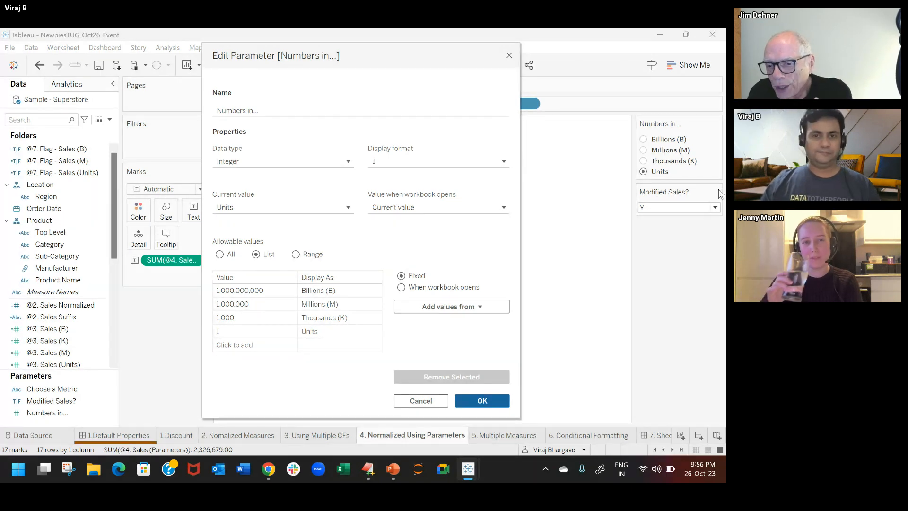
left_click(324, 294)
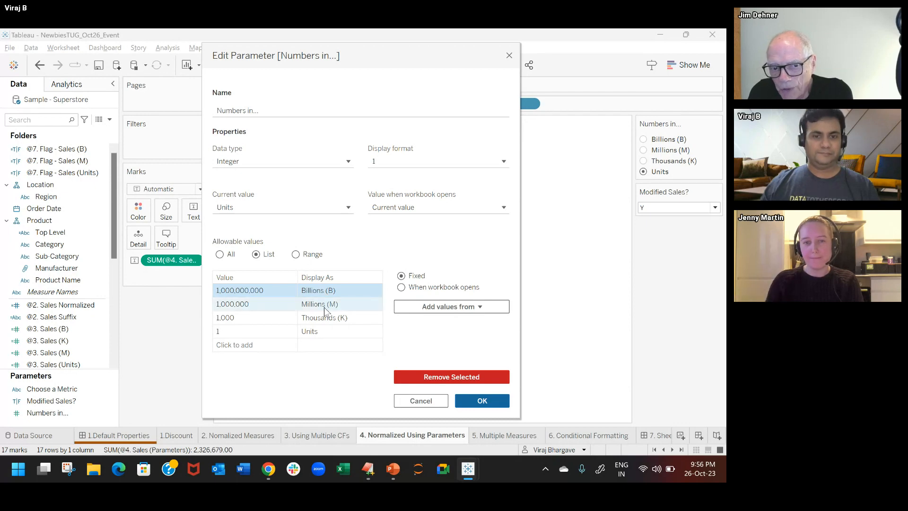
left_click(325, 307)
left_click(325, 307)
left_click(419, 340)
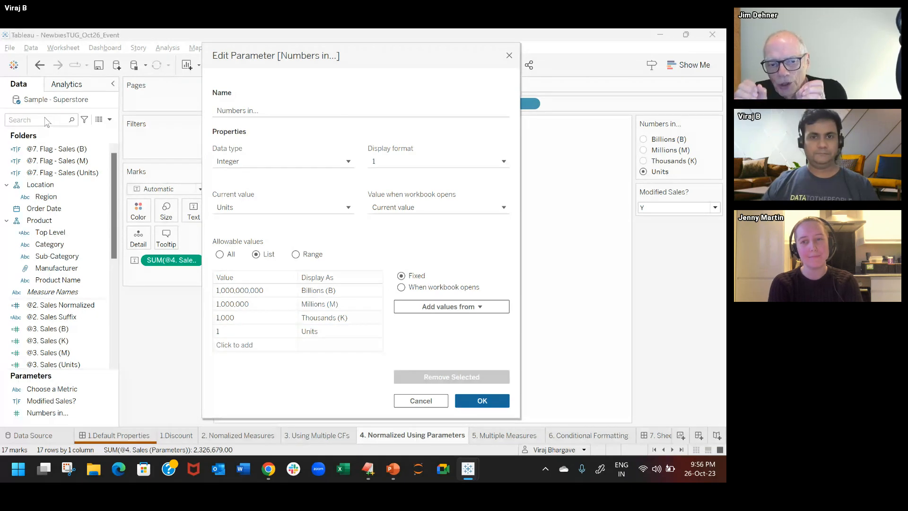
Step: Close the parameter settings without changes, then go to the 5. Multiple Measures sheet and search its fields for @5
left_click(427, 401)
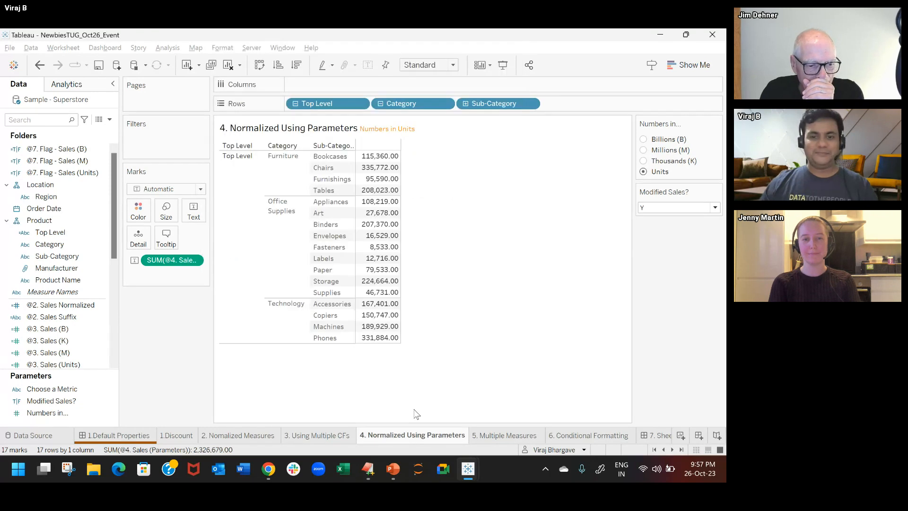
left_click(499, 437)
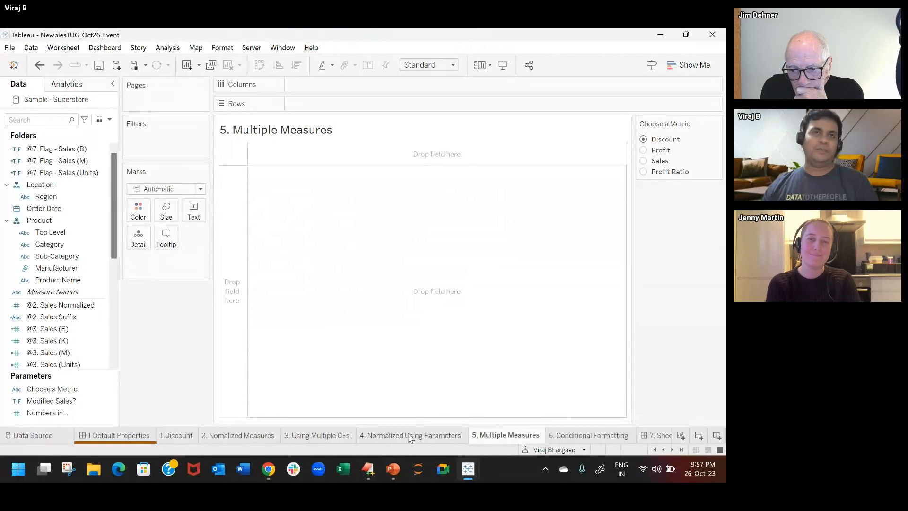
mouse_move(409, 439)
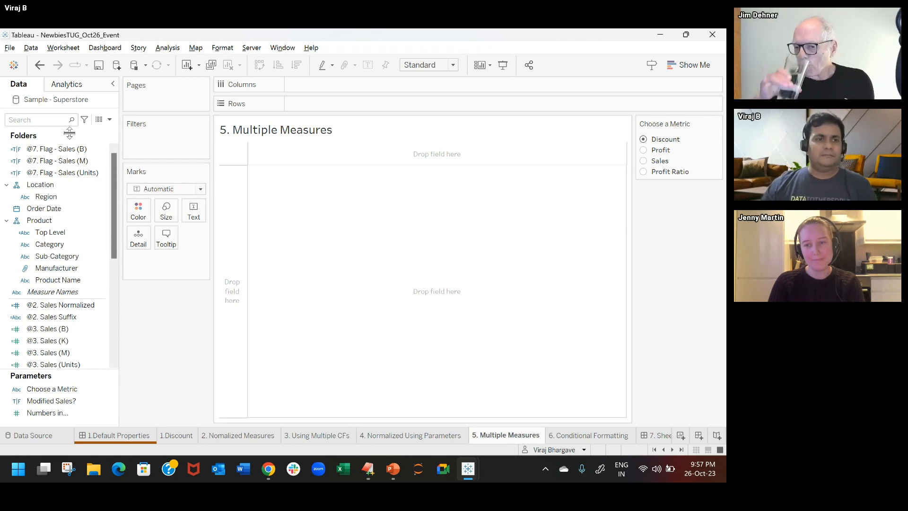
left_click(33, 124)
type("@5")
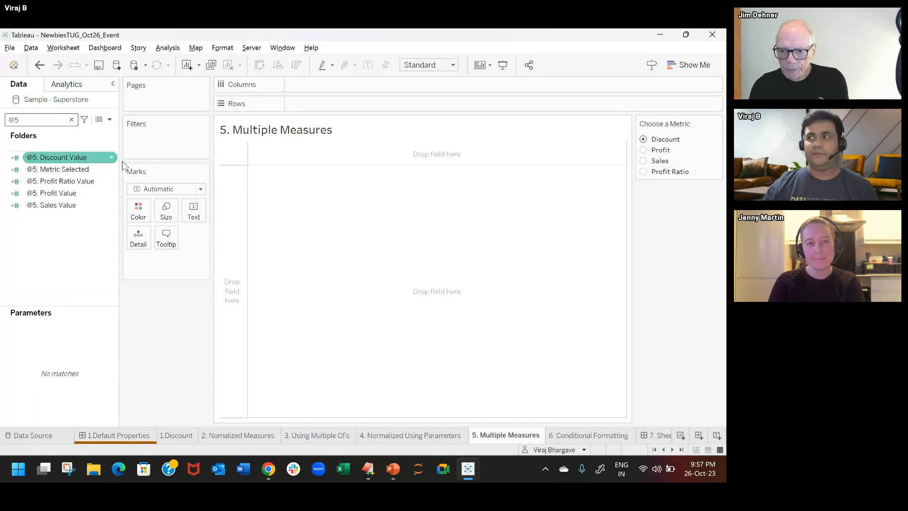
Step: Open the Choose a Metric parameter's settings, examine its data type and list of allowable values, and close them unchanged
left_click(716, 123)
left_click(682, 134)
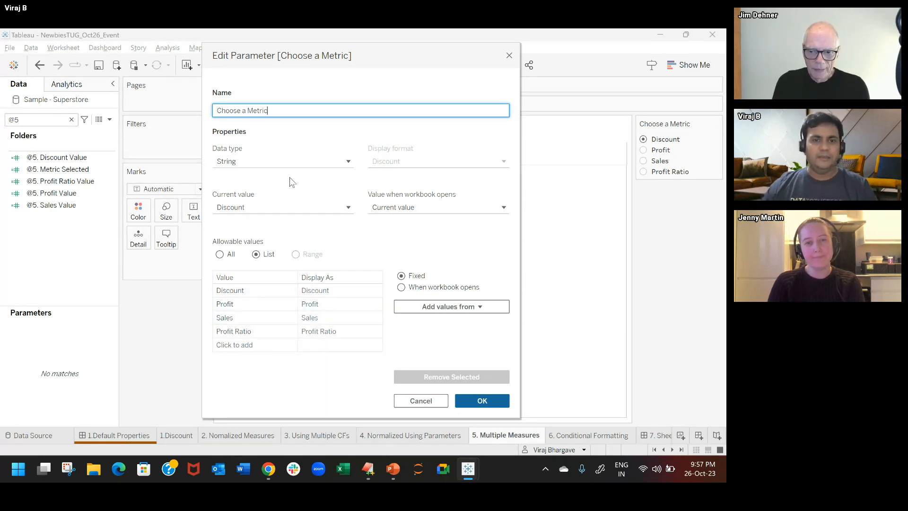
left_click(509, 56)
Step: Open the @5. Metric Selected calculation and examine its CASE formula, especially the discount aggregation and the Profit Ratio expression
left_click(71, 169)
right_click(93, 172)
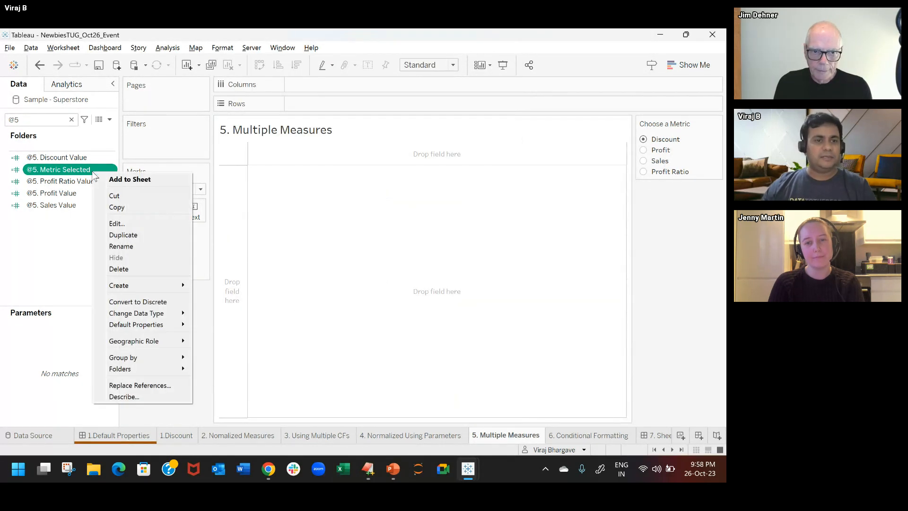
left_click(141, 224)
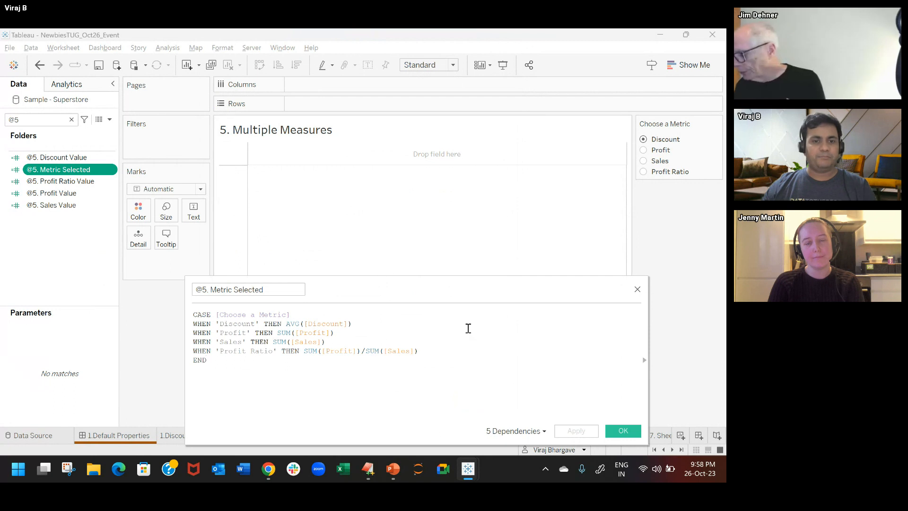
scroll(468, 328, "up", 1)
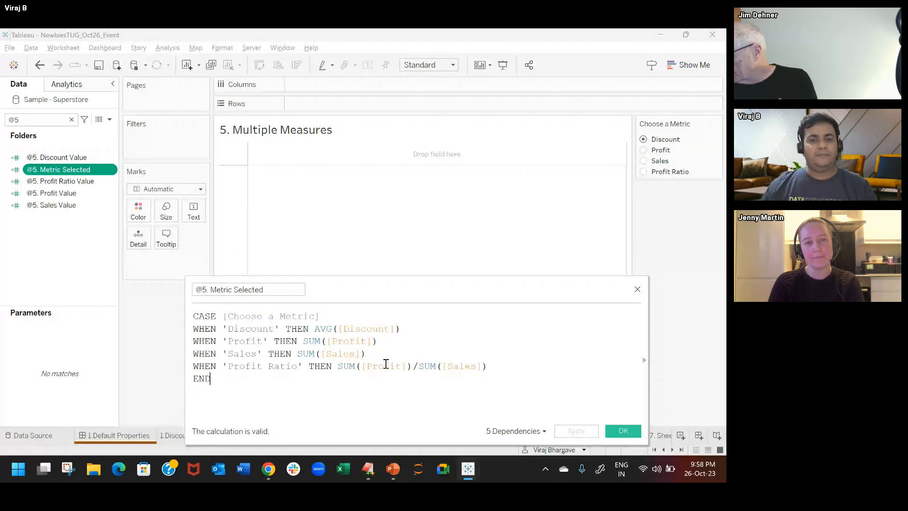
double_click(321, 329)
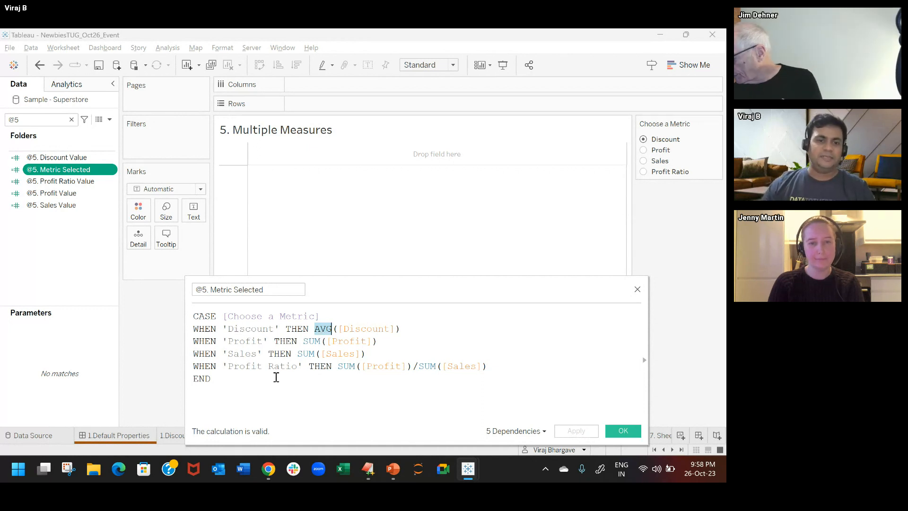
left_click_drag(339, 367, 512, 364)
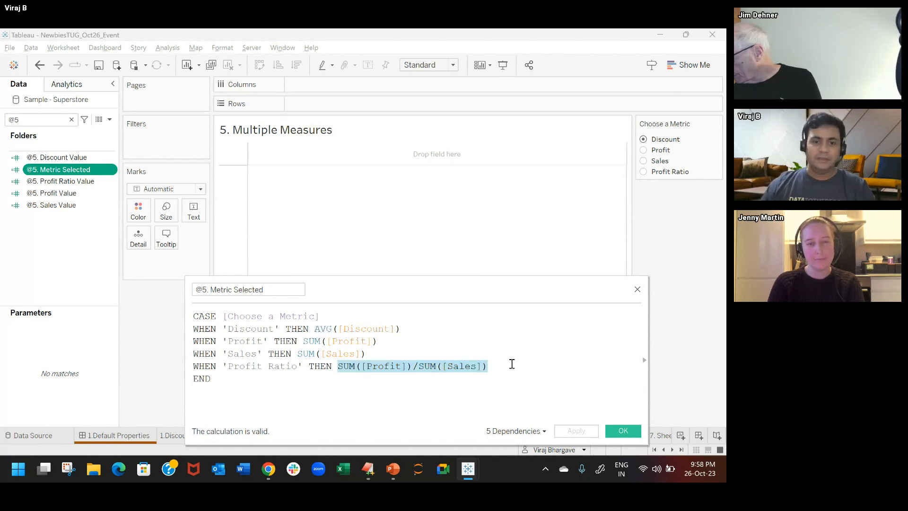
left_click(623, 431)
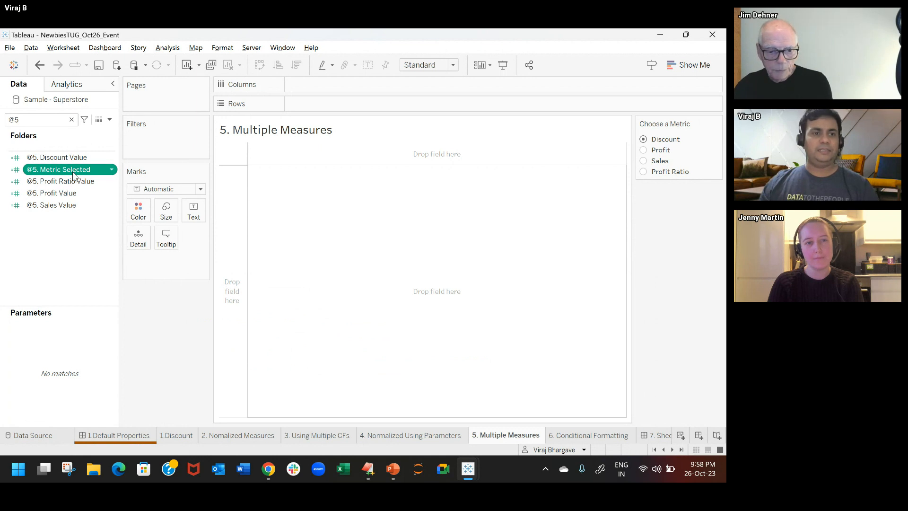
Step: Build a horizontal bar chart with @5. Metric Selected on Columns and Sub-Category on Rows
left_click_drag(76, 171, 445, 86)
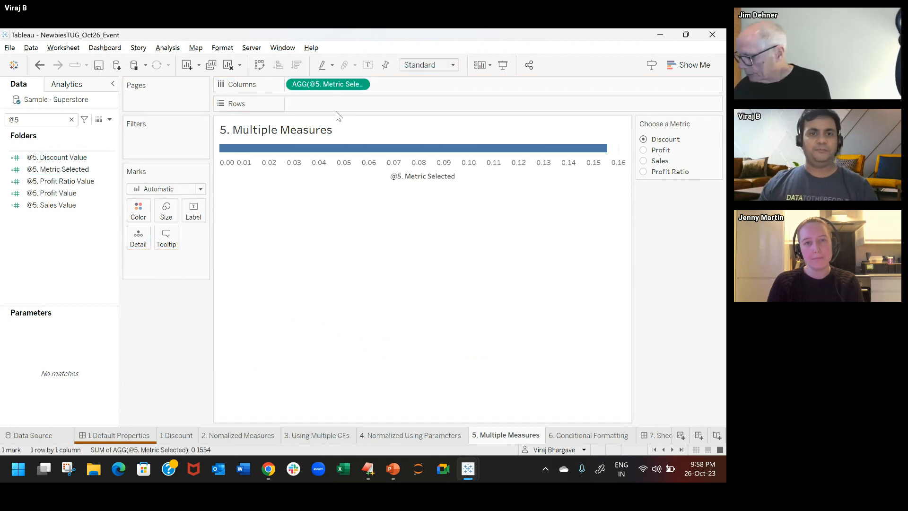
double_click(338, 106)
type("sub")
key("Return")
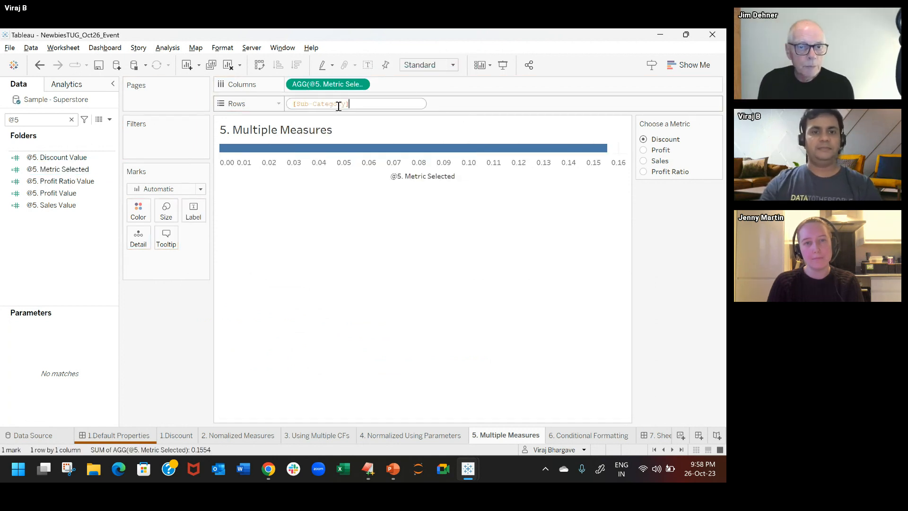
key("Return")
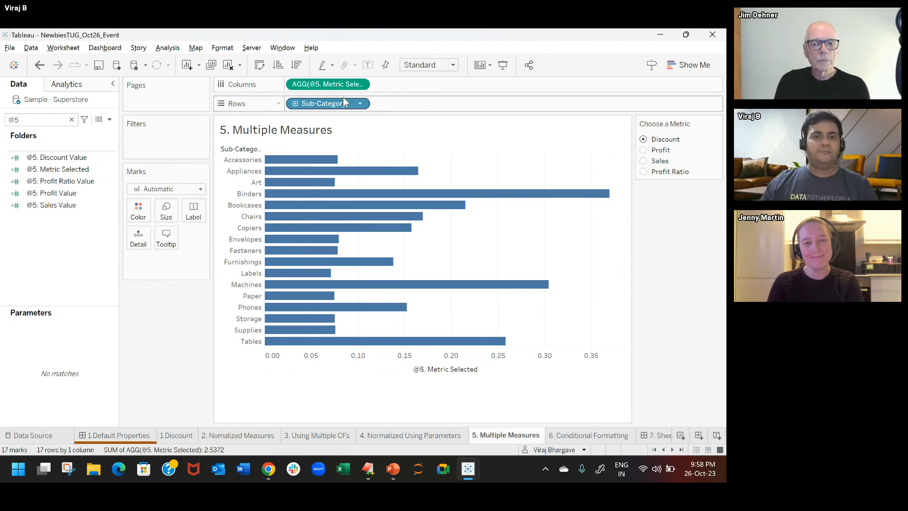
Step: Color the bars by @5. Metric Selected, keeping it on Columns, and apply the Orange-Gold palette
mouse_move(327, 84)
left_mouse_down()
mouse_move(138, 236)
mouse_move(141, 215)
left_mouse_up()
left_click(140, 215)
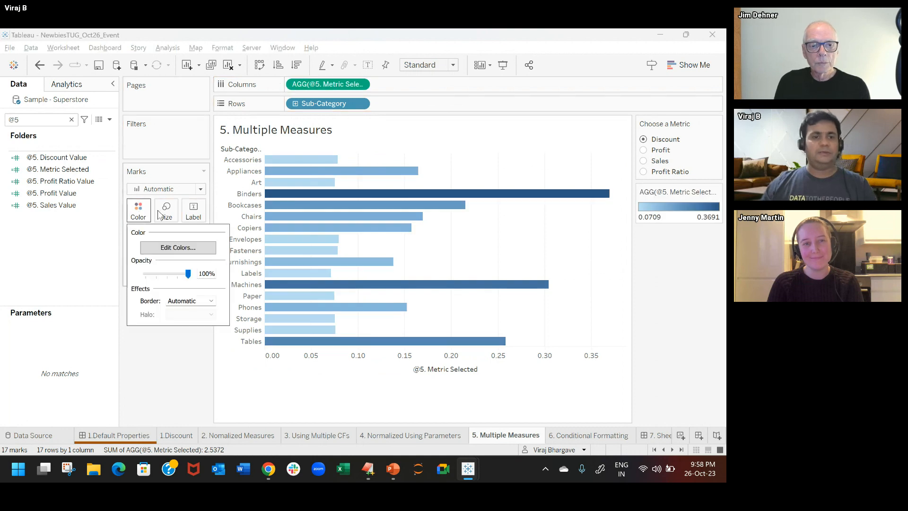
left_click(187, 245)
left_click(440, 199)
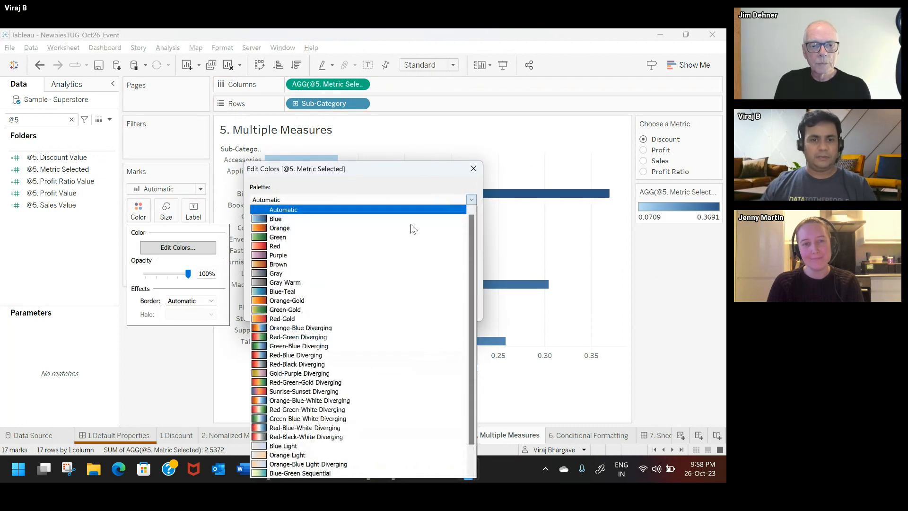
left_click(370, 301)
left_click(455, 308)
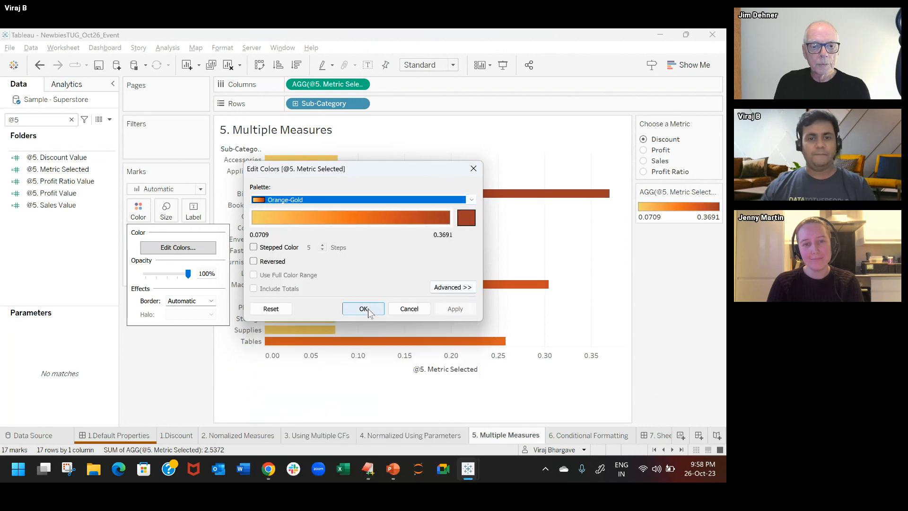
left_click(363, 309)
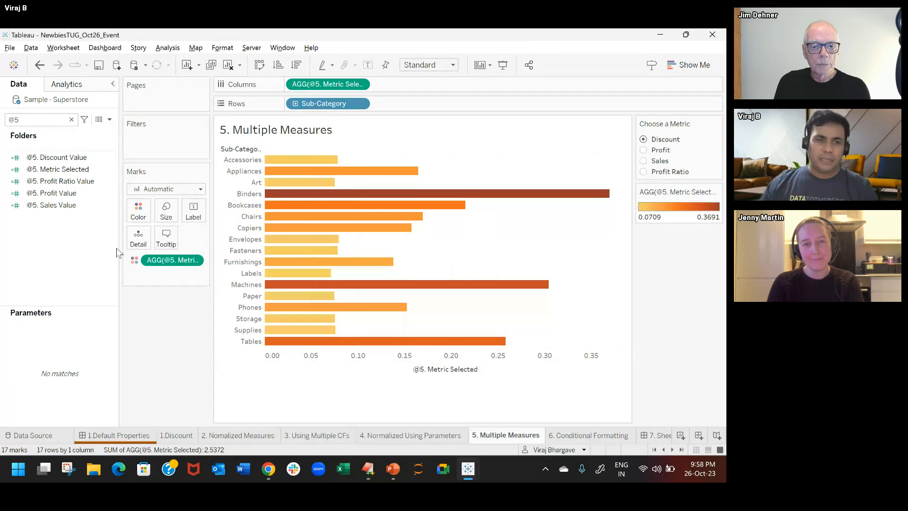
Step: Reduce the opacity of the bars and sort the sub-categories in descending order of the selected metric
left_click(138, 211)
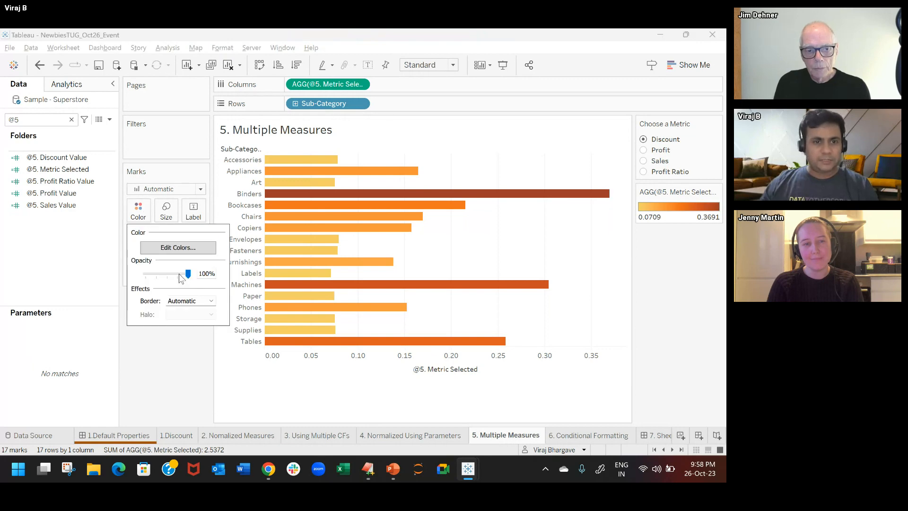
left_click_drag(180, 275, 173, 274)
left_click(573, 221)
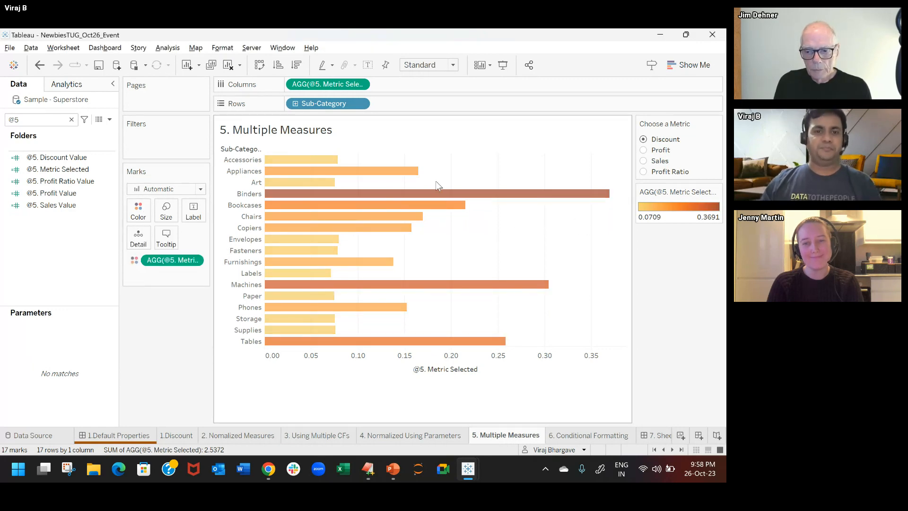
left_click(298, 66)
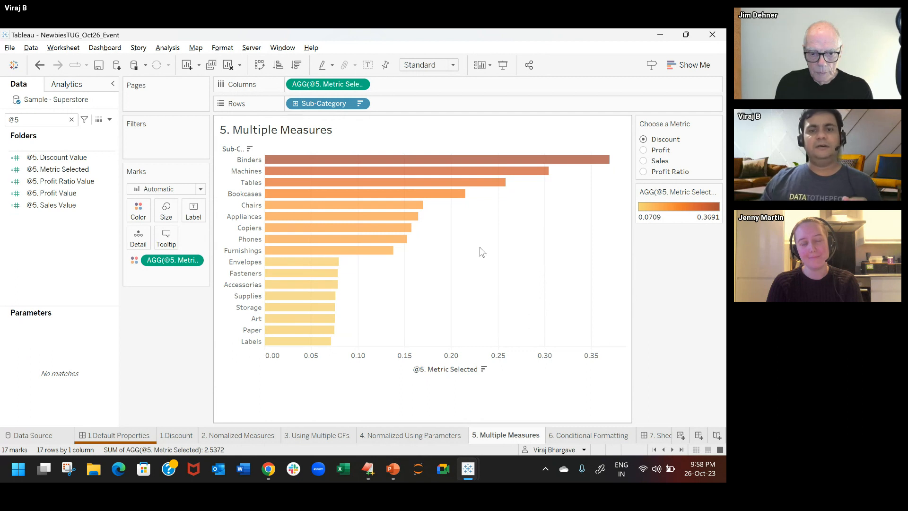
Step: Switch Choose a Metric to Profit and then Sales, and label the bars with a copy of the color mark's @5. Metric Selected
left_click(643, 150)
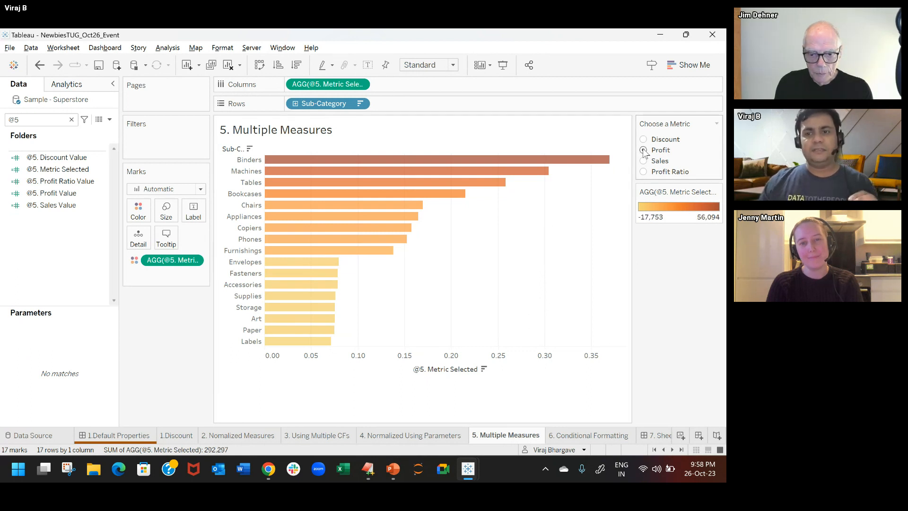
left_click(643, 161)
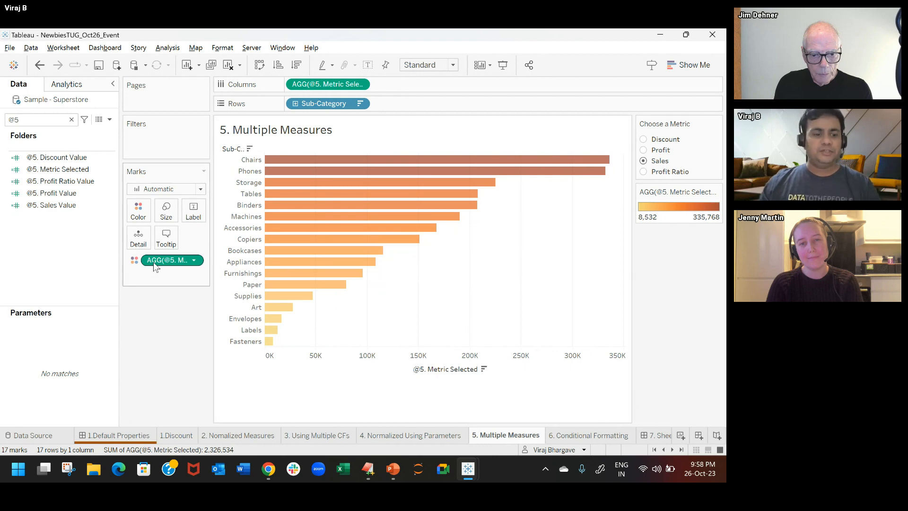
left_click_drag(166, 260, 204, 216)
left_click(194, 214)
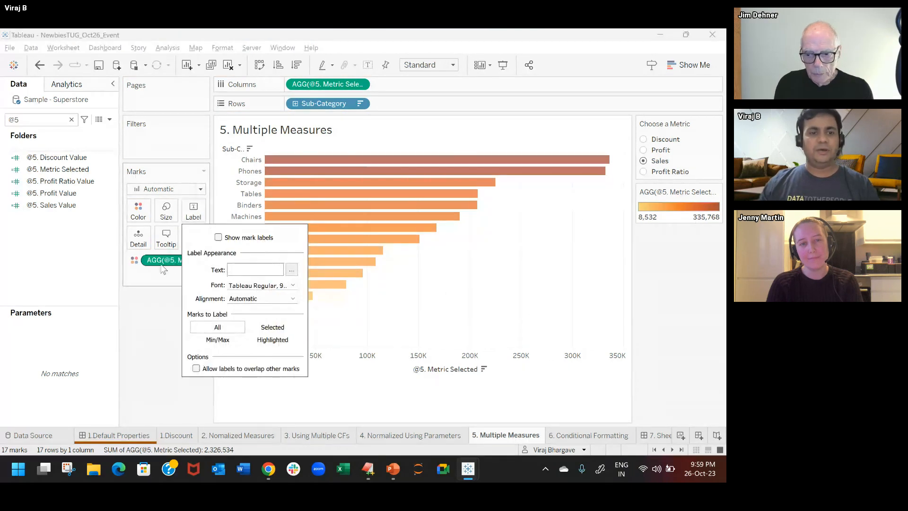
left_click(162, 267)
left_click_drag(163, 260, 194, 214)
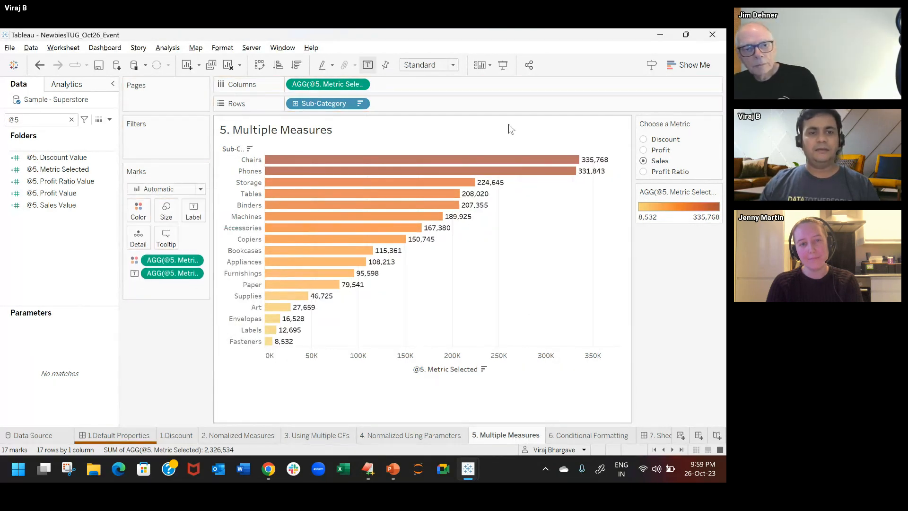
Step: Switch Choose a Metric to Profit, Profit Ratio, Discount and back to Profit to compare the label formats
left_click(643, 151)
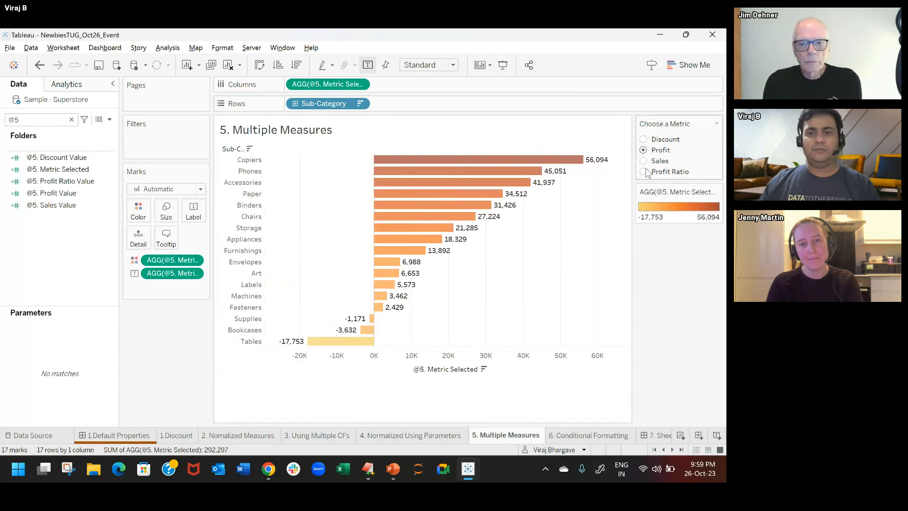
left_click(644, 173)
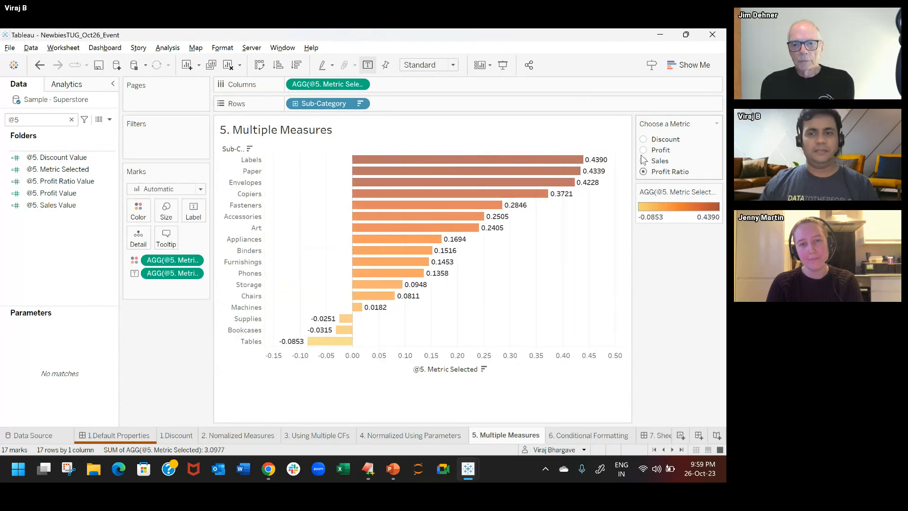
left_click(644, 140)
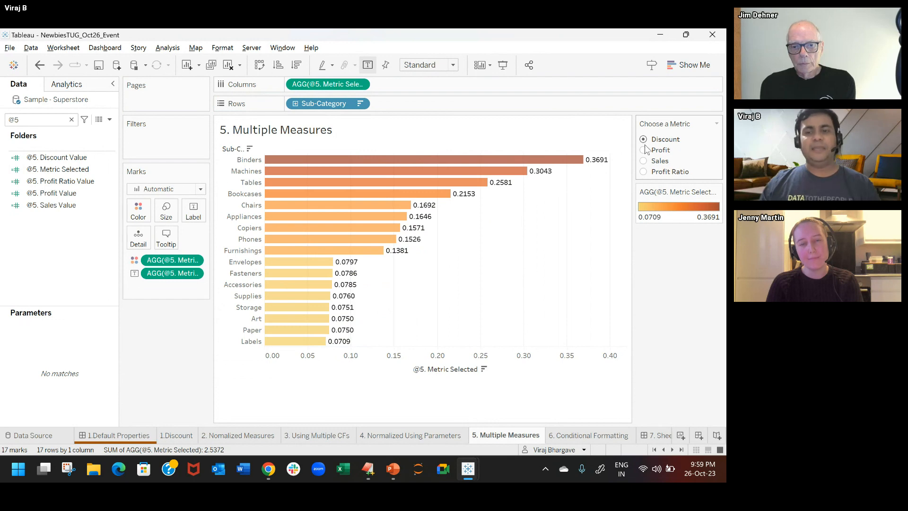
left_click(643, 150)
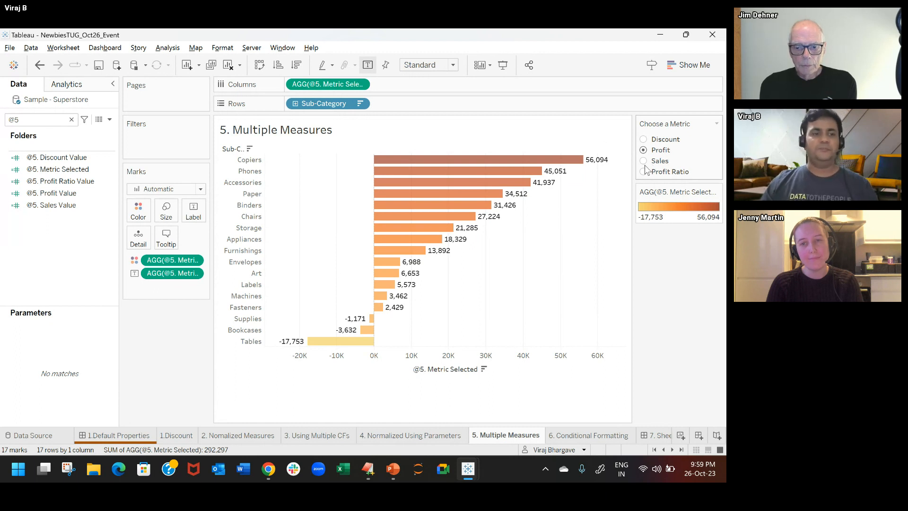
Step: Open the @5. Discount Value calculation and examine the test, then and else arguments of its IIF formula
left_click(77, 182)
left_click(78, 157)
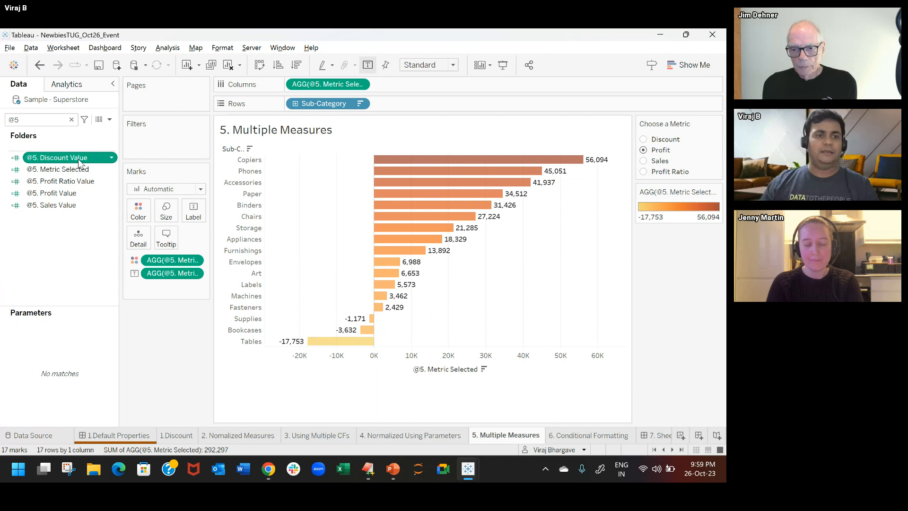
right_click(79, 162)
key("Escape")
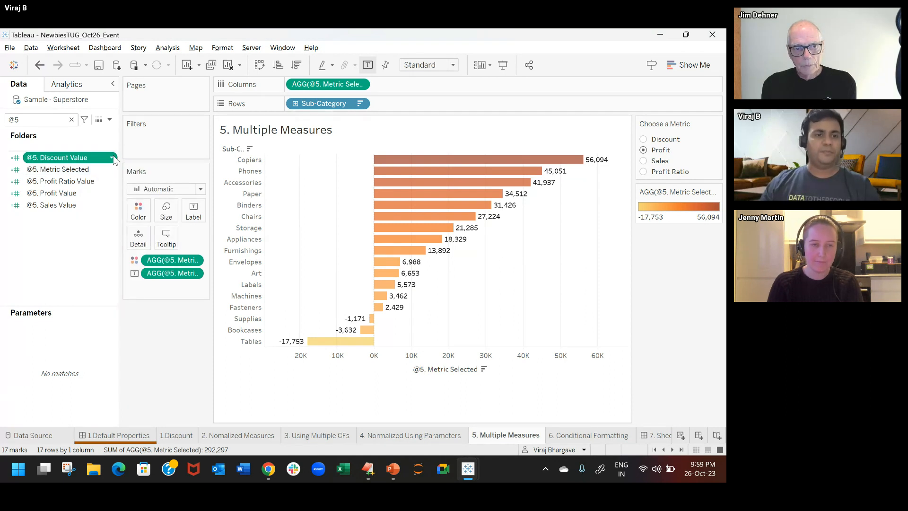
left_click(113, 157)
left_click(159, 218)
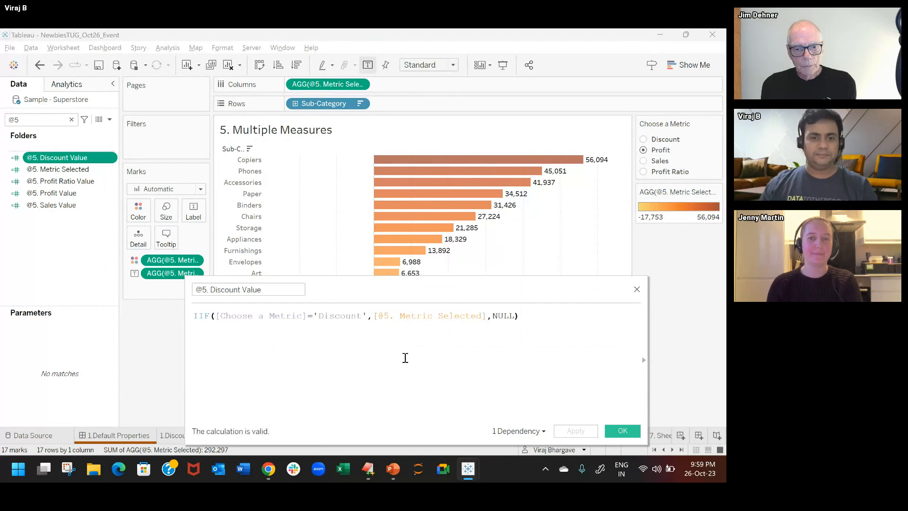
scroll(405, 358, "up", 1)
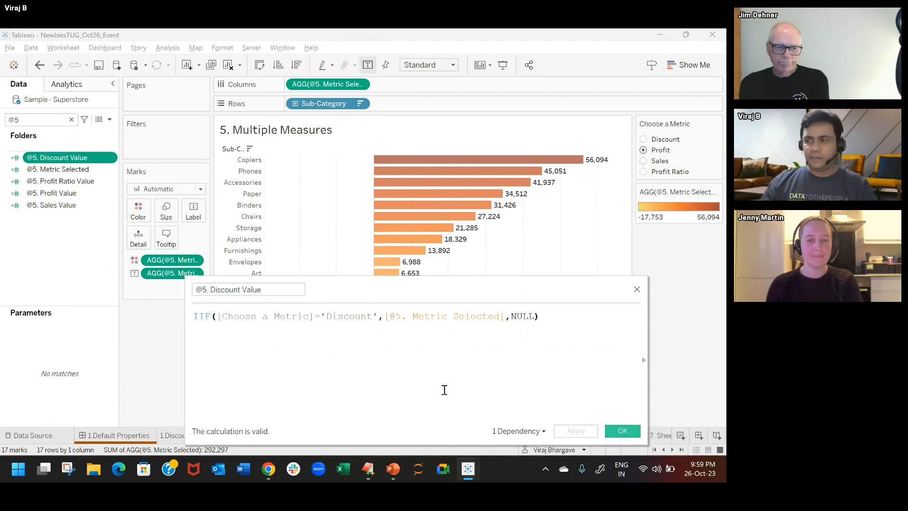
double_click(203, 316)
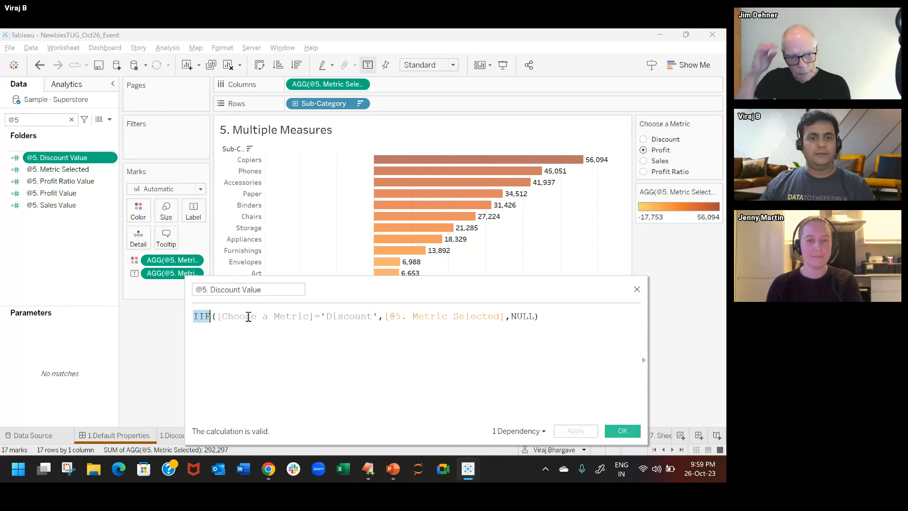
left_click(269, 317)
left_click_drag(219, 316, 370, 316)
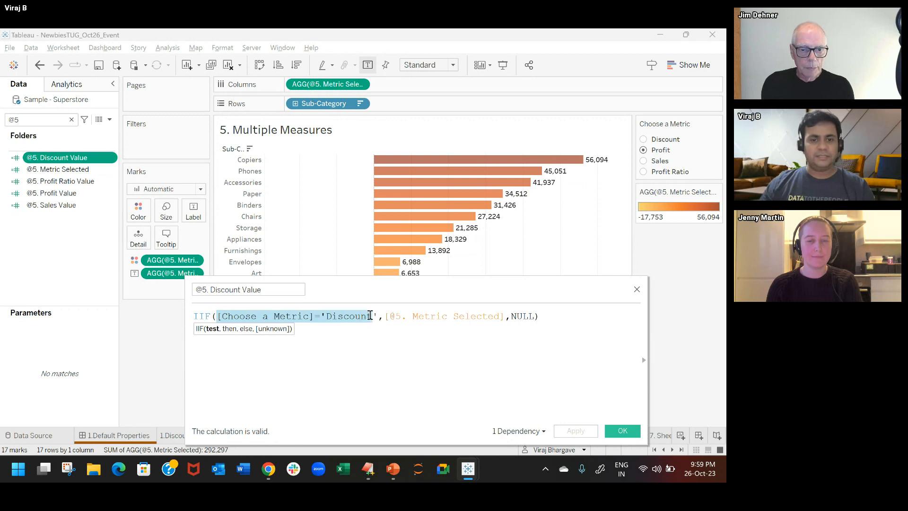
double_click(444, 316)
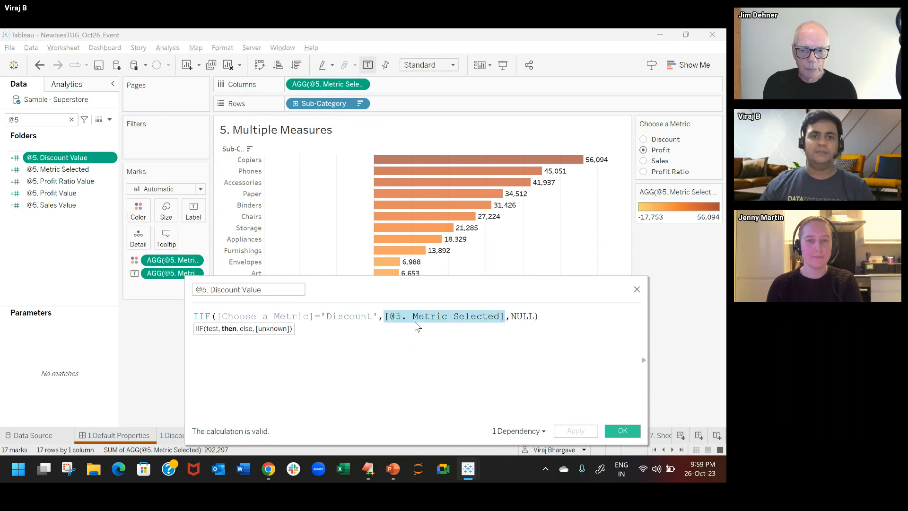
left_click(443, 338)
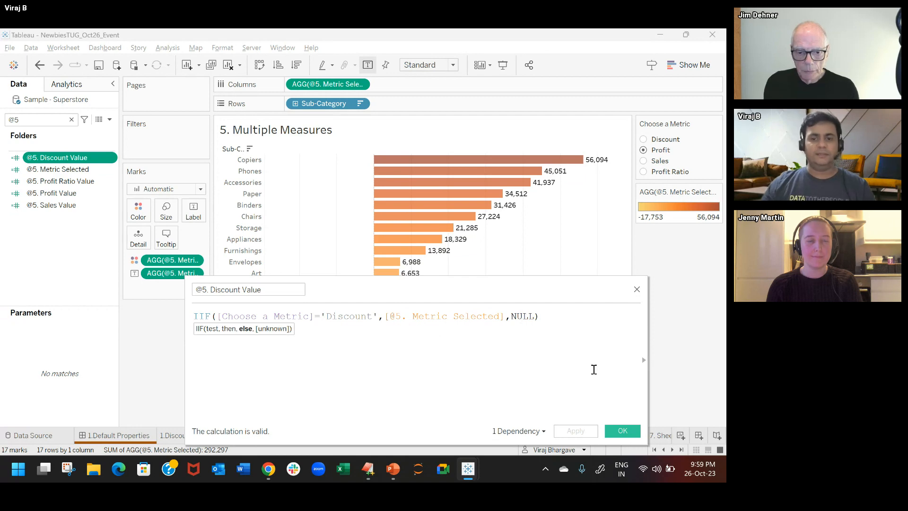
left_click(622, 431)
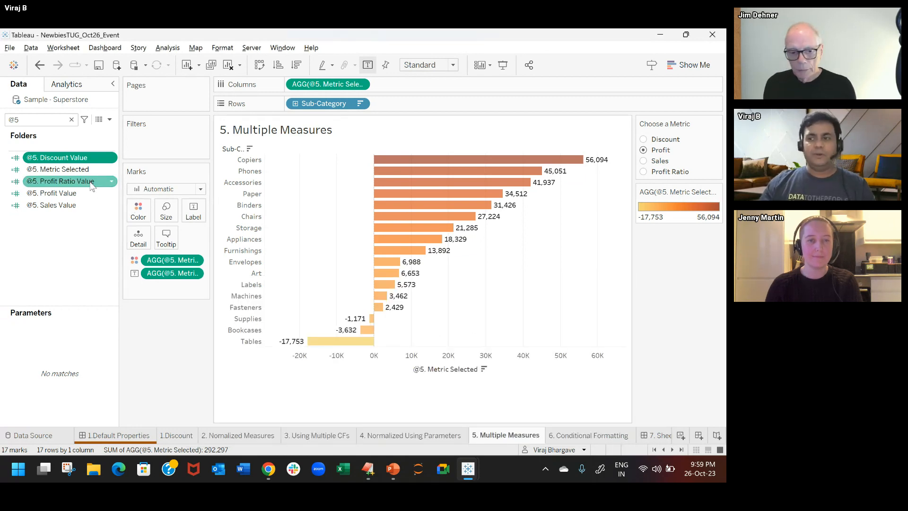
Step: Replace the @5. Metric Selected label with the @5. Discount, Profit Ratio, Profit and Sales Value fields as bar labels
left_click_drag(157, 273, 52, 245)
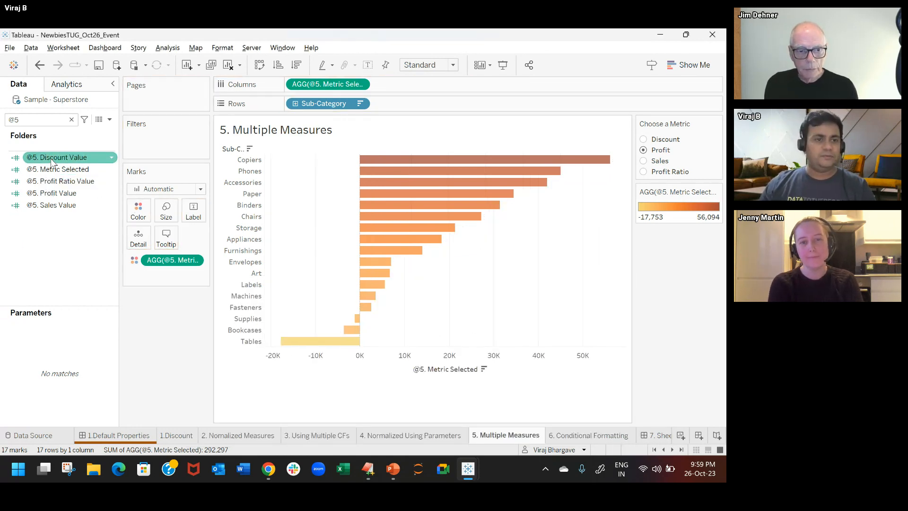
left_click(81, 183, "ctrl")
left_click(71, 199, "ctrl")
left_click(75, 192, "ctrl")
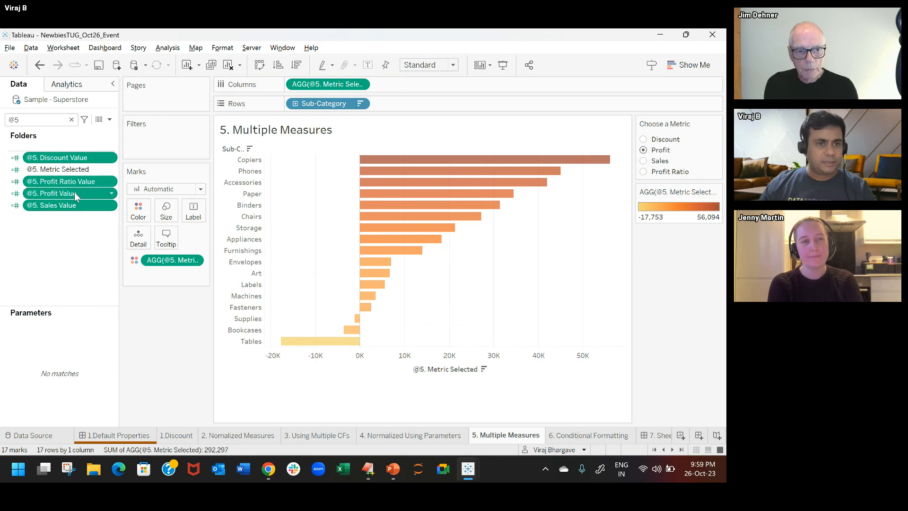
left_click_drag(84, 158, 203, 213)
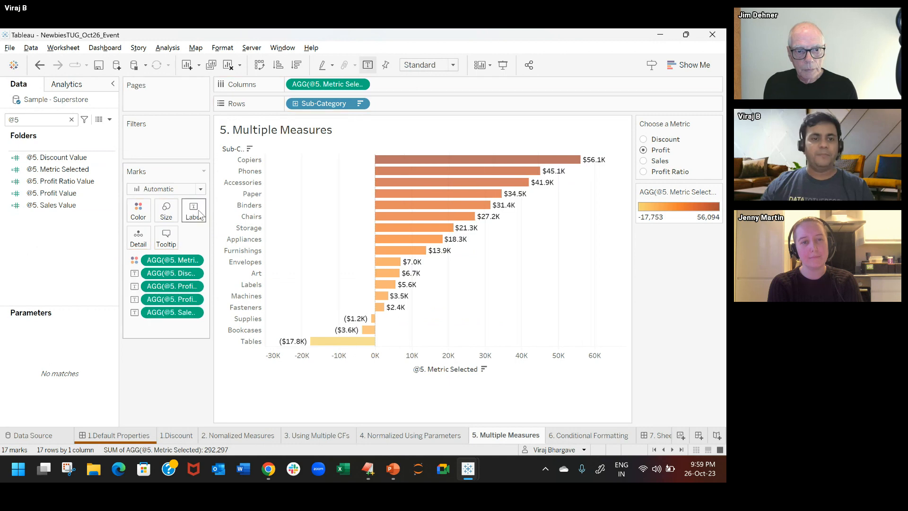
Step: Edit the label text so the four @5. value fields follow one another without line breaks
left_click(194, 210)
left_click(291, 270)
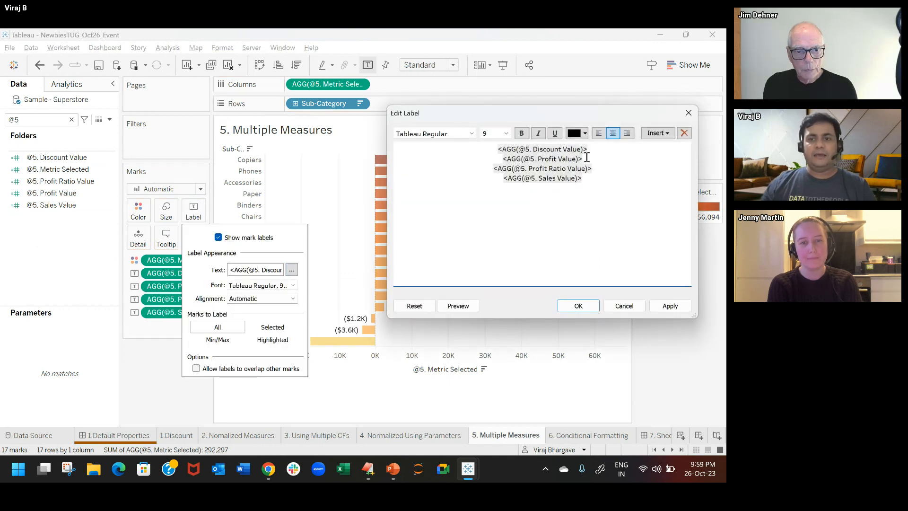
left_click(602, 151)
key("Delete")
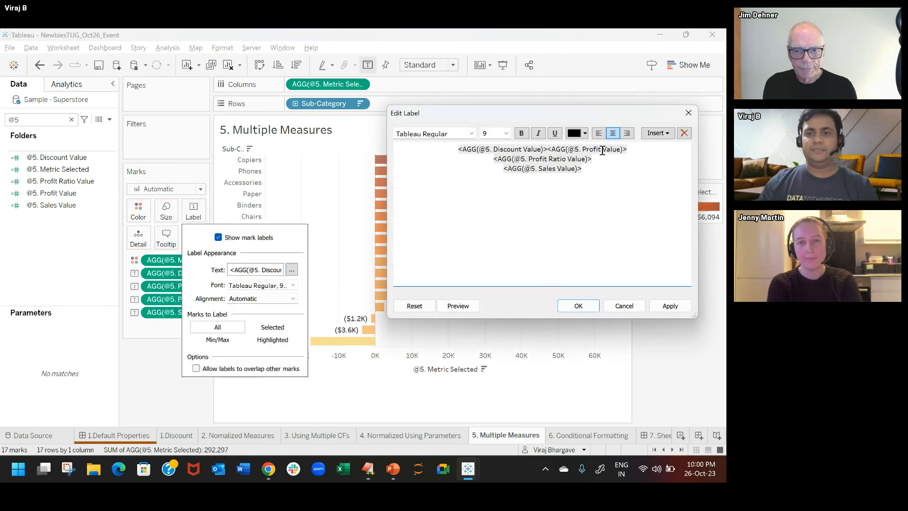
left_click(640, 151)
key("Delete")
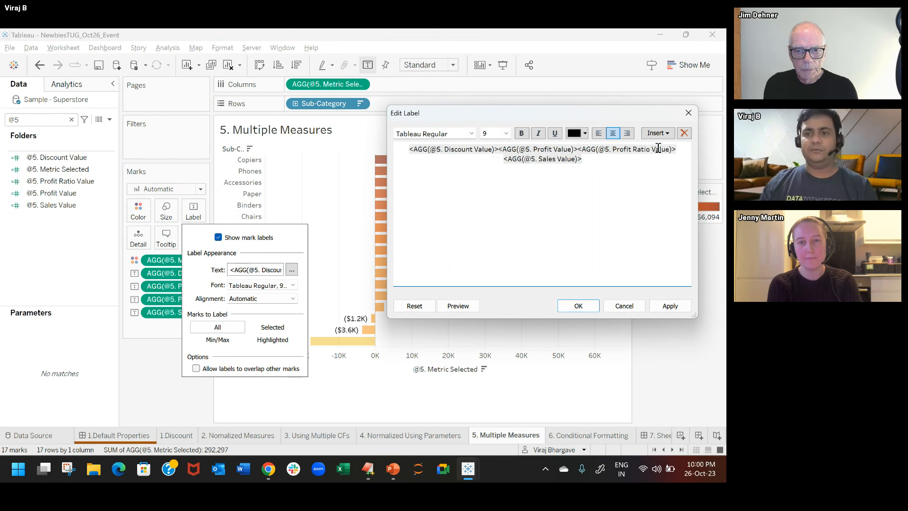
left_click(677, 155)
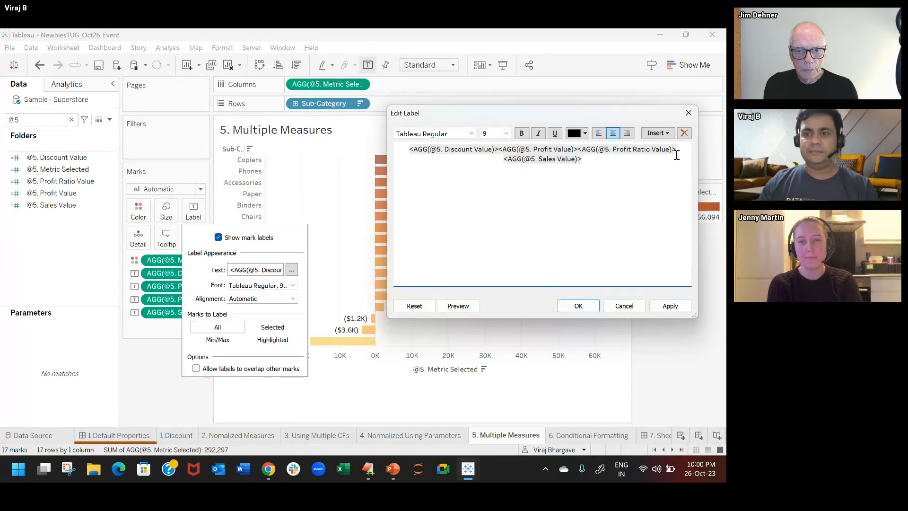
key("Delete")
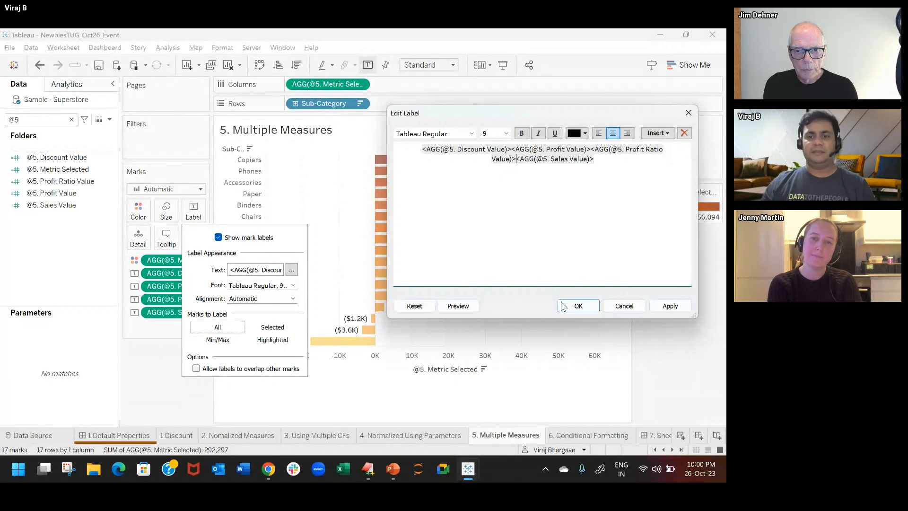
left_click(580, 309)
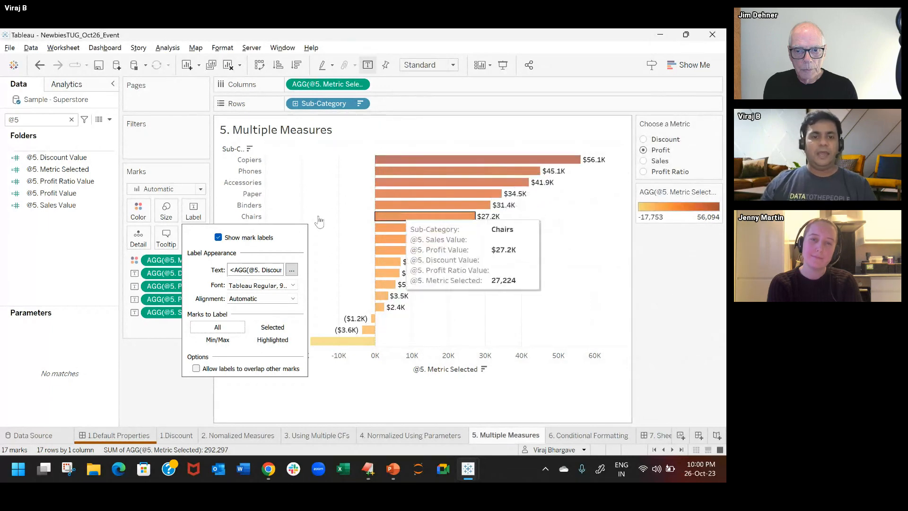
left_click(64, 268)
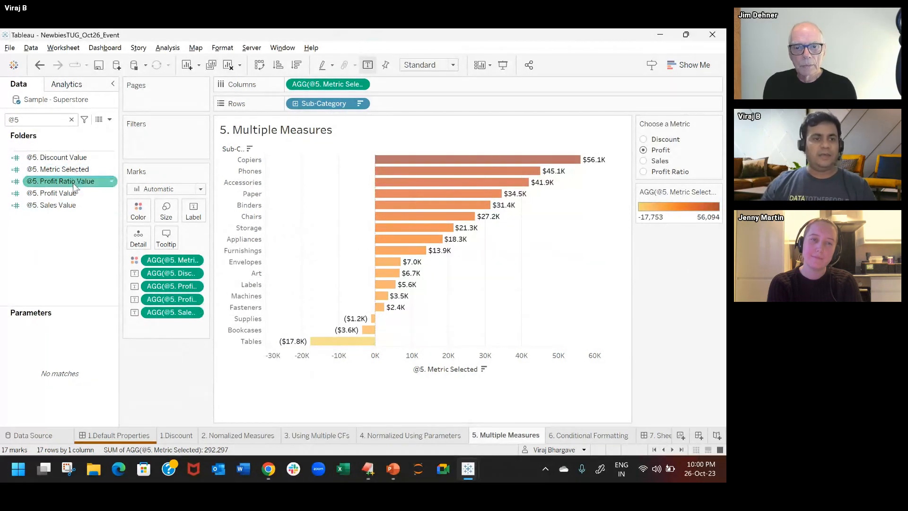
Step: Check the default number formats of @5. Profit Value and @5. Discount Value without changing them
right_click(65, 198)
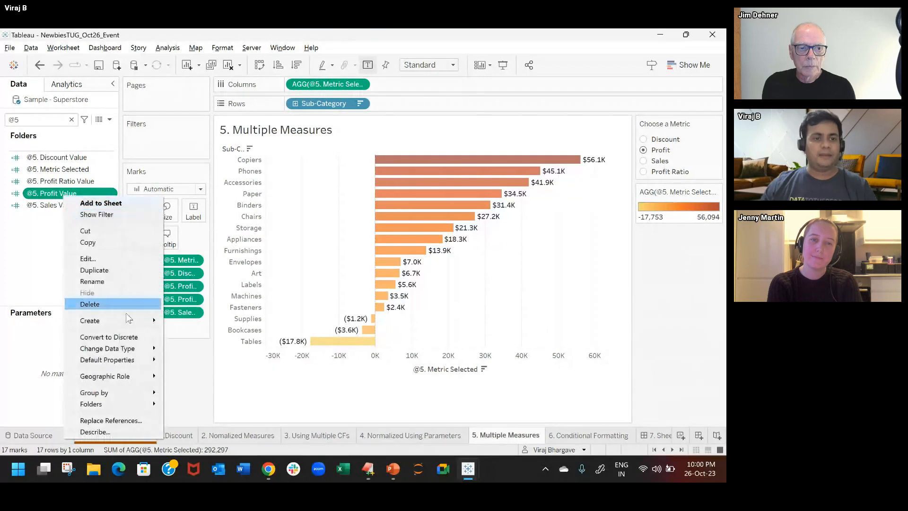
mouse_move(142, 359)
left_click(204, 380)
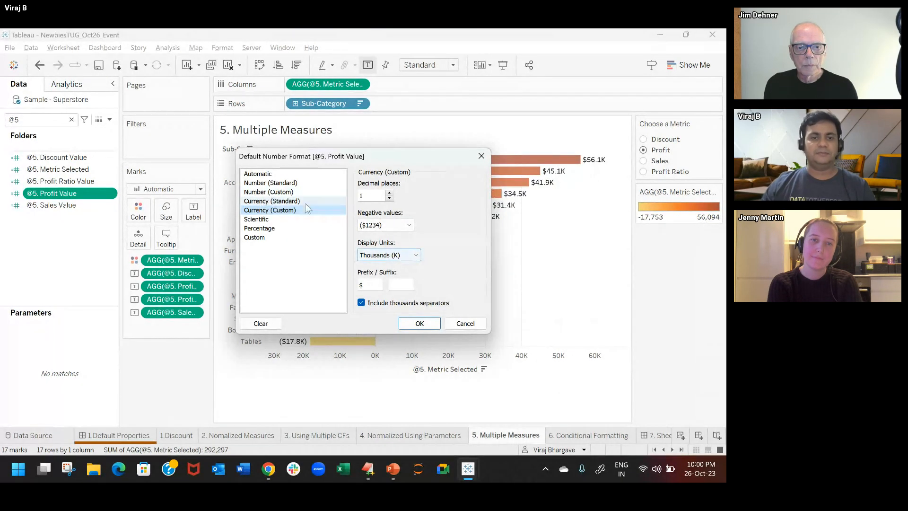
left_click(465, 323)
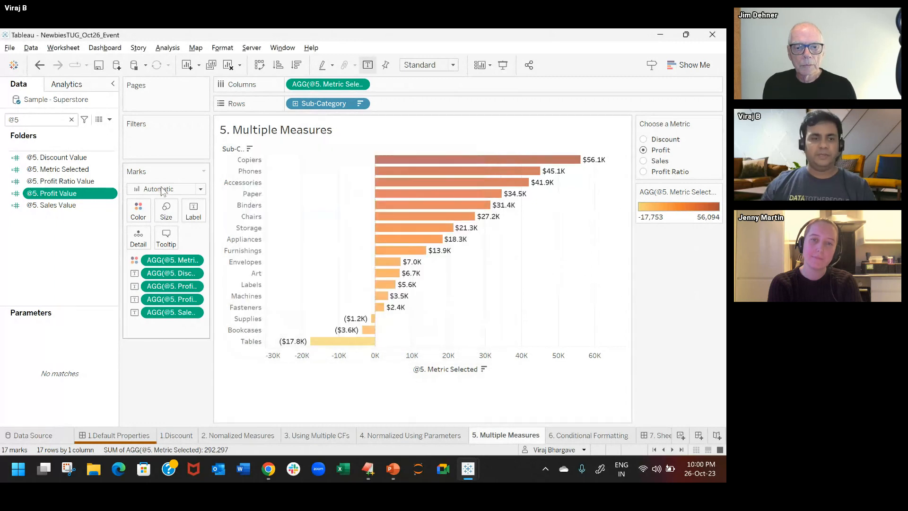
right_click(86, 160)
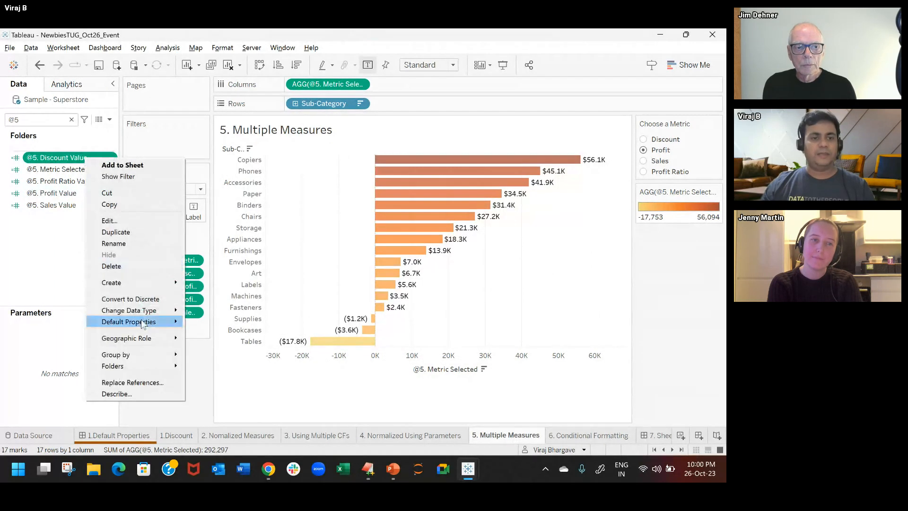
mouse_move(156, 325)
left_click(224, 345)
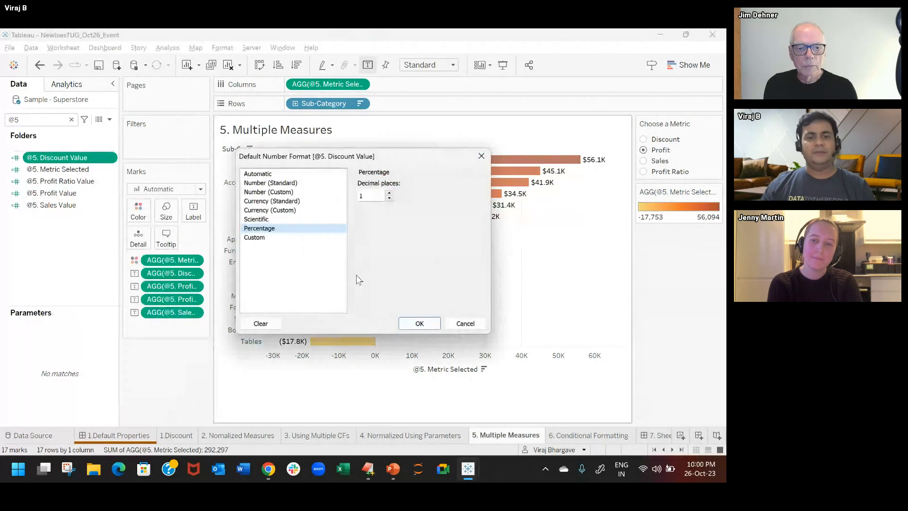
left_click(466, 323)
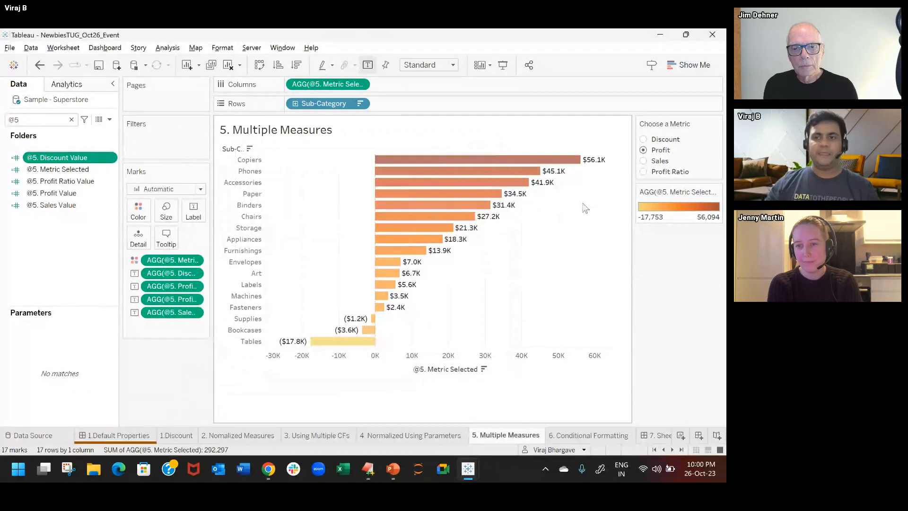
Step: Switch Choose a Metric to Sales, Discount and back to Profit to check each metric's label format
left_click(644, 161)
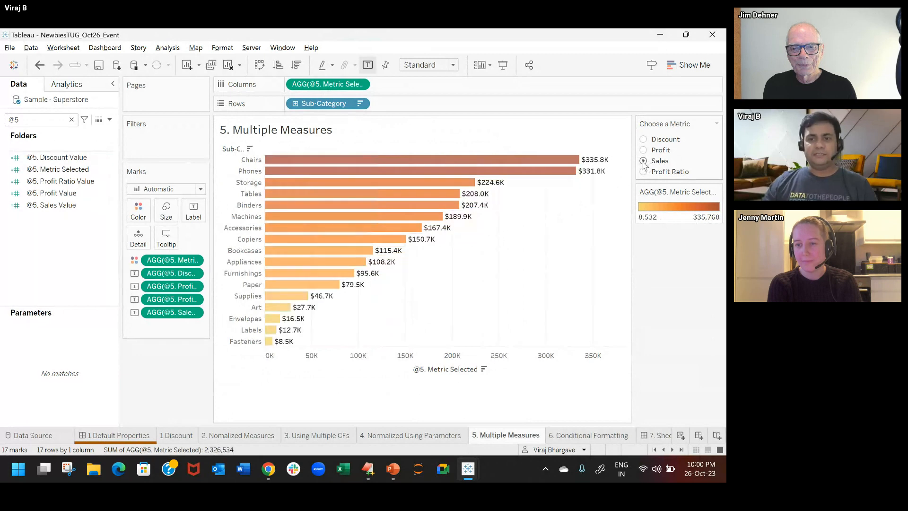
left_click(644, 140)
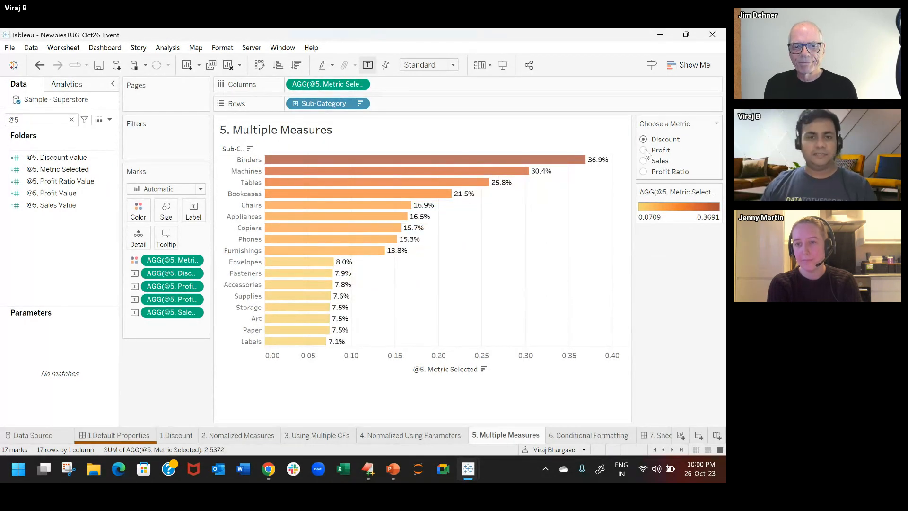
left_click(644, 150)
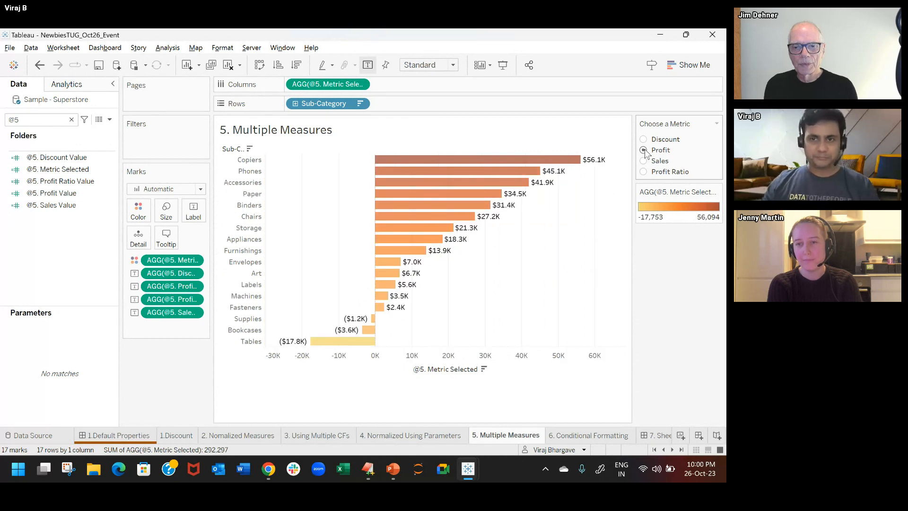
Step: Copy the custom default number format string of @5. Profit Ratio Value, leaving the format as it is
right_click(56, 185)
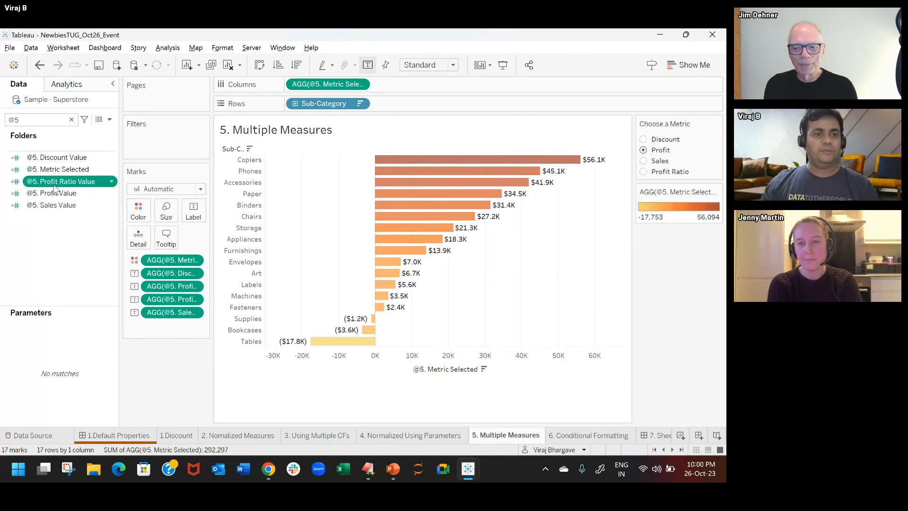
mouse_move(137, 353)
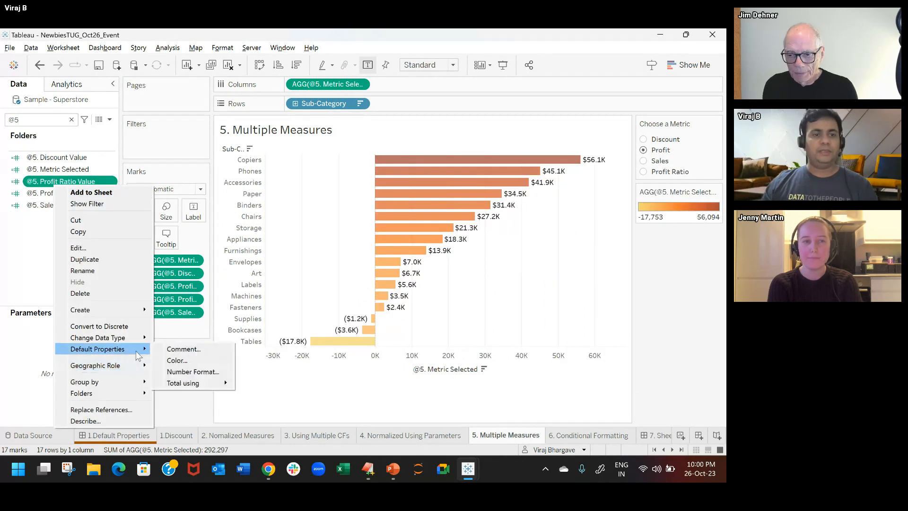
left_click(204, 372)
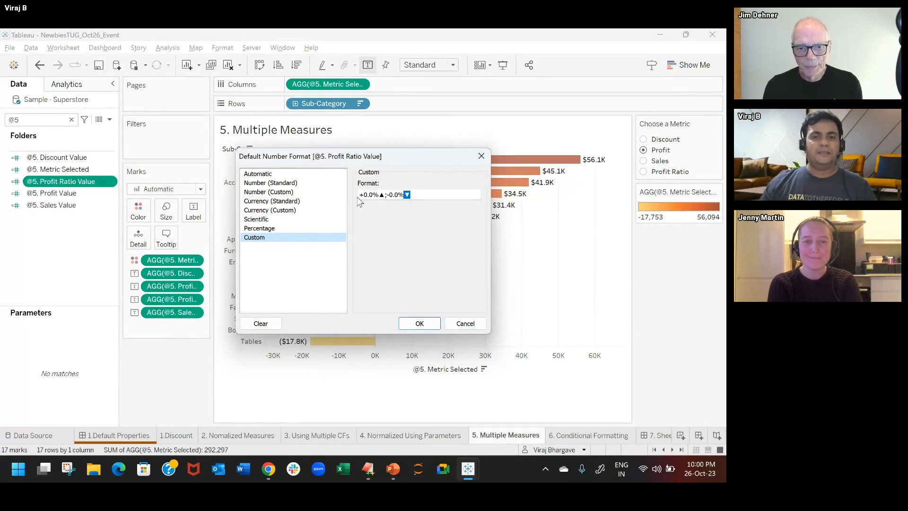
left_click_drag(365, 194, 442, 241)
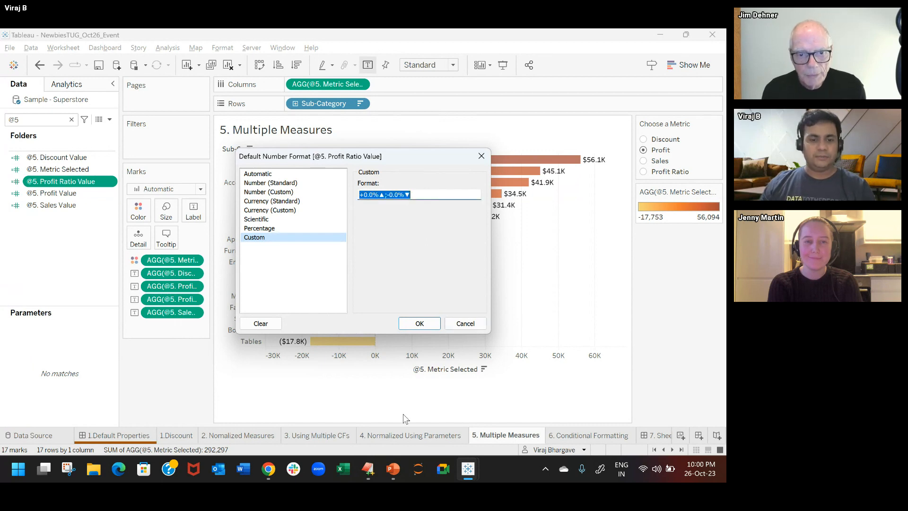
left_click(330, 377)
key("Escape")
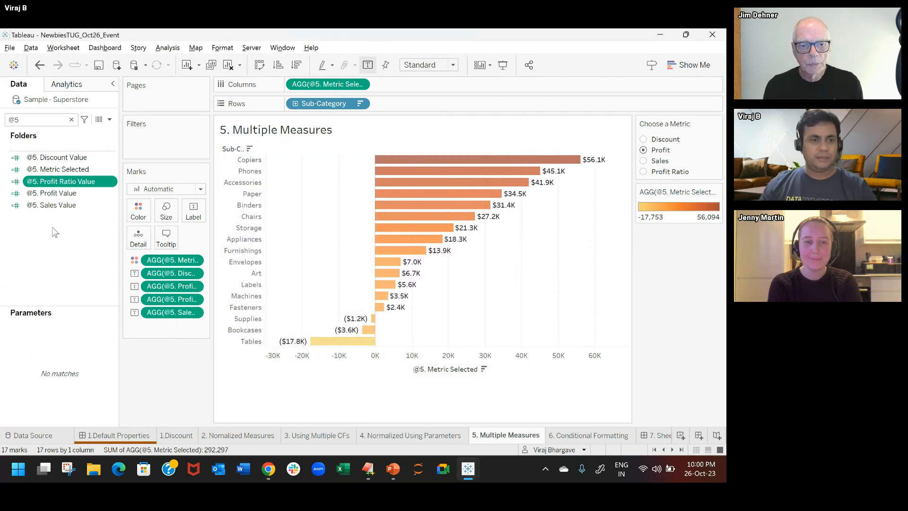
Step: Create a calculated field holding the copied format string "+0.0%▲;-0.0%▼", and switch Choose a Metric to Profit Ratio
left_click(75, 255)
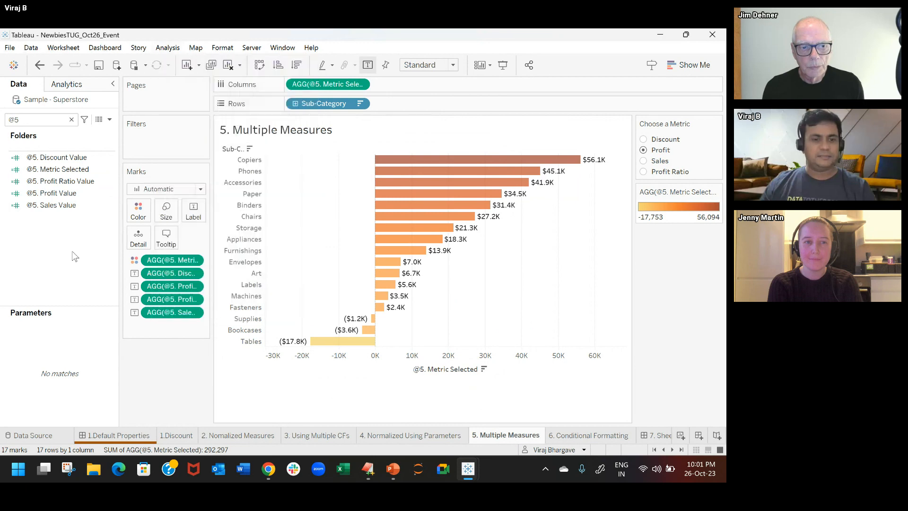
key("alt+a")
key("c")
left_click(264, 347)
type("\"+0.0%▲;-0.0%▼\"")
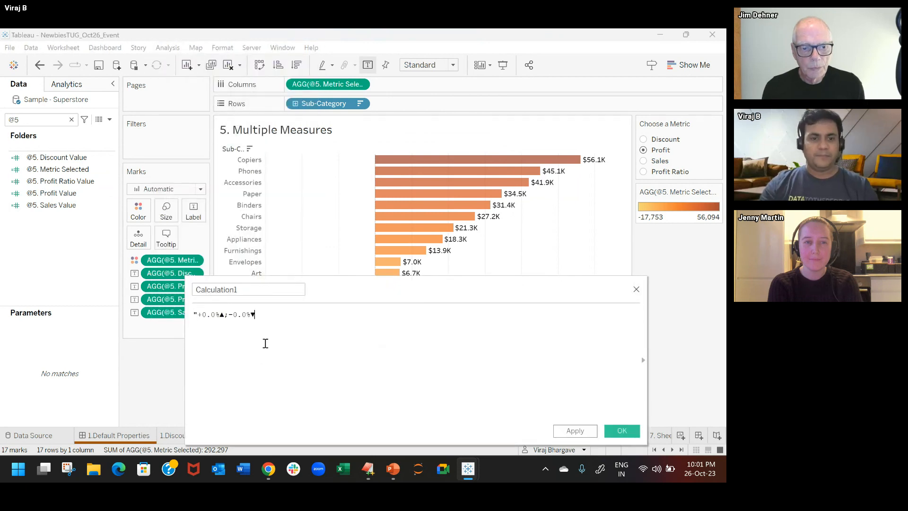
scroll(265, 343, "up", 2)
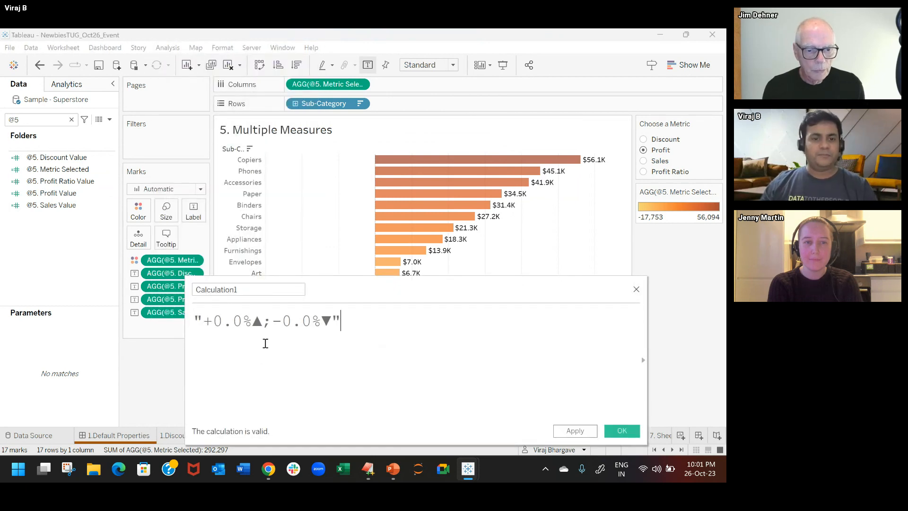
left_click_drag(206, 321, 331, 324)
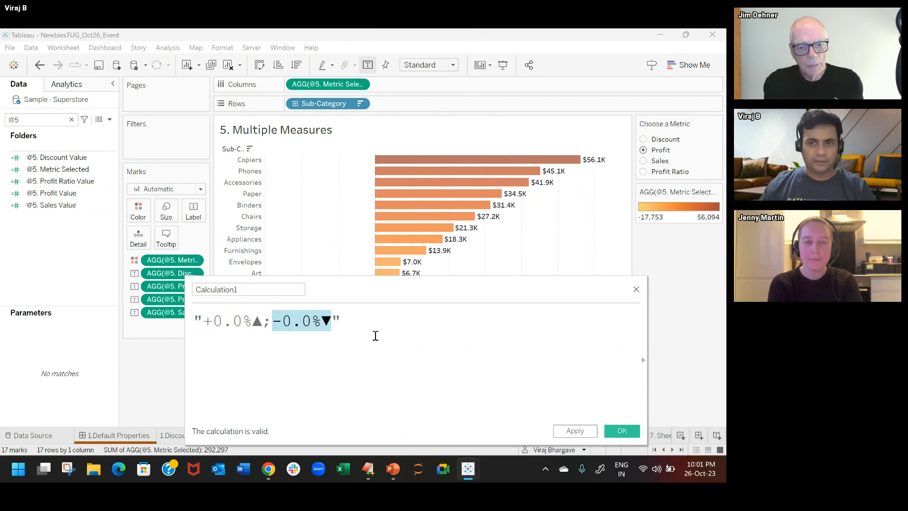
left_click(617, 434)
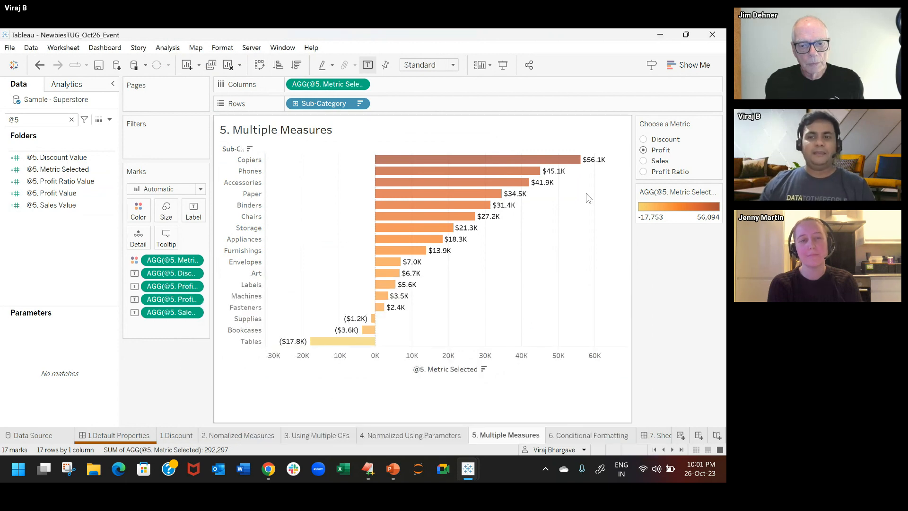
left_click(644, 171)
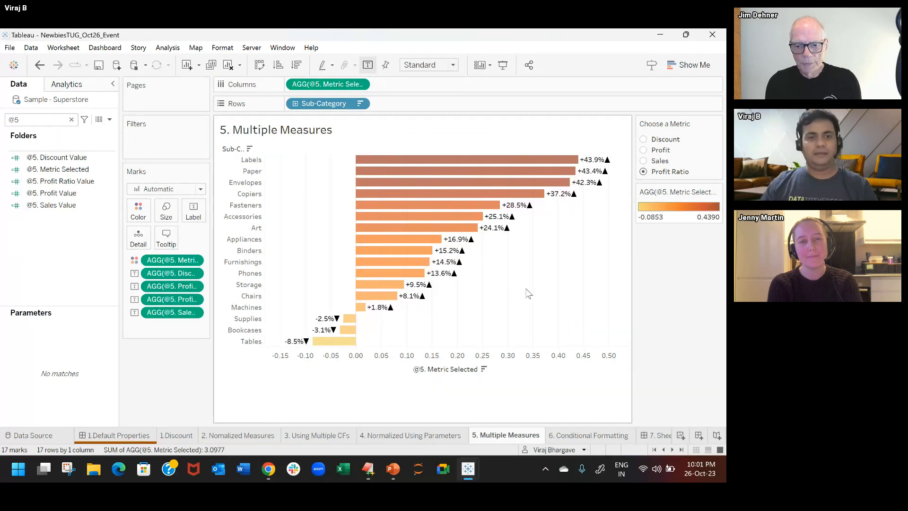
Step: On the 6. Conditional Formatting sheet, place YEAR(Order Date) on Columns and Sub-Category on Rows, keeping Bar as the mark type
left_click(593, 434)
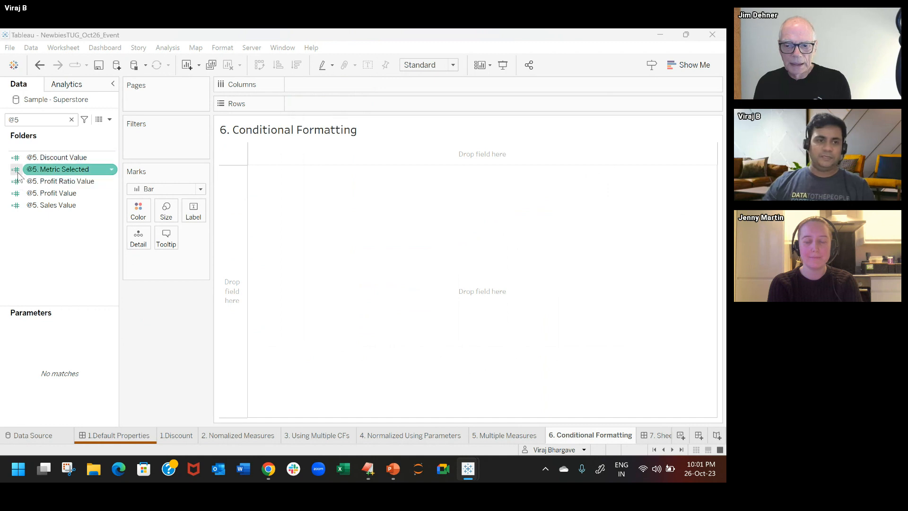
left_click(72, 121)
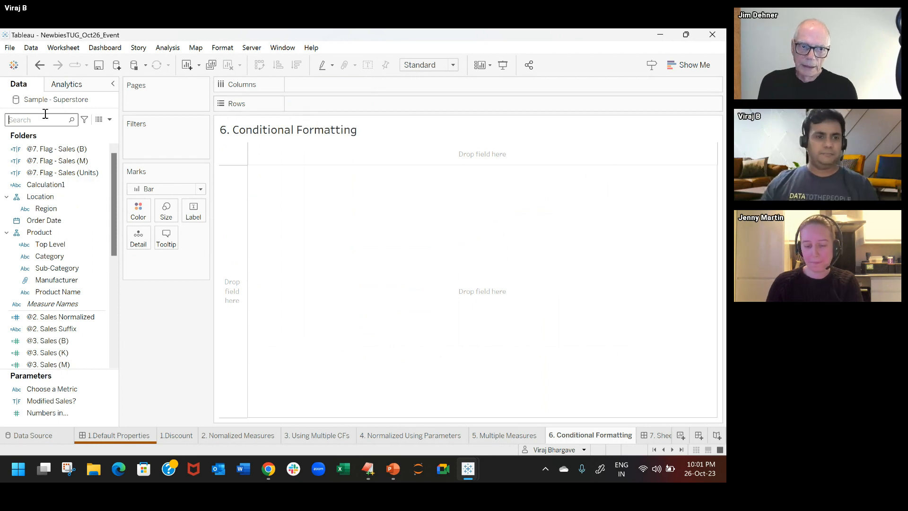
left_click_drag(52, 221, 338, 81)
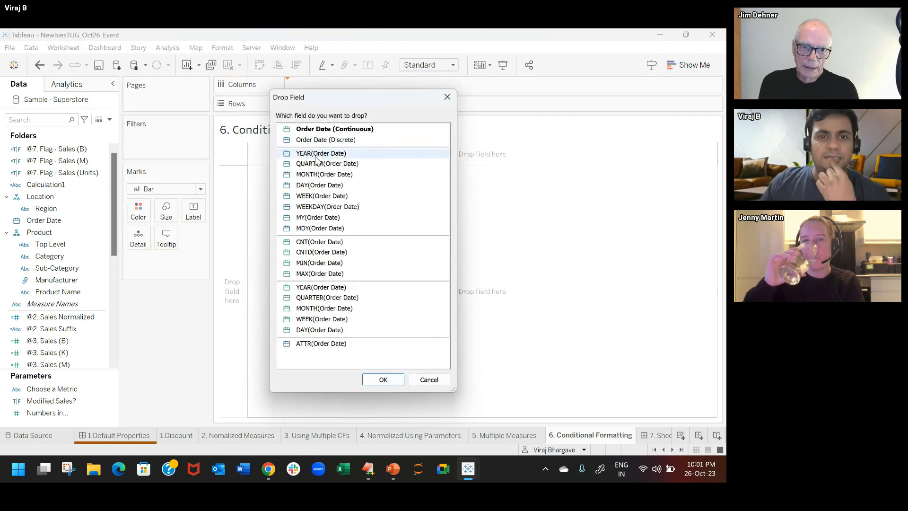
double_click(315, 157)
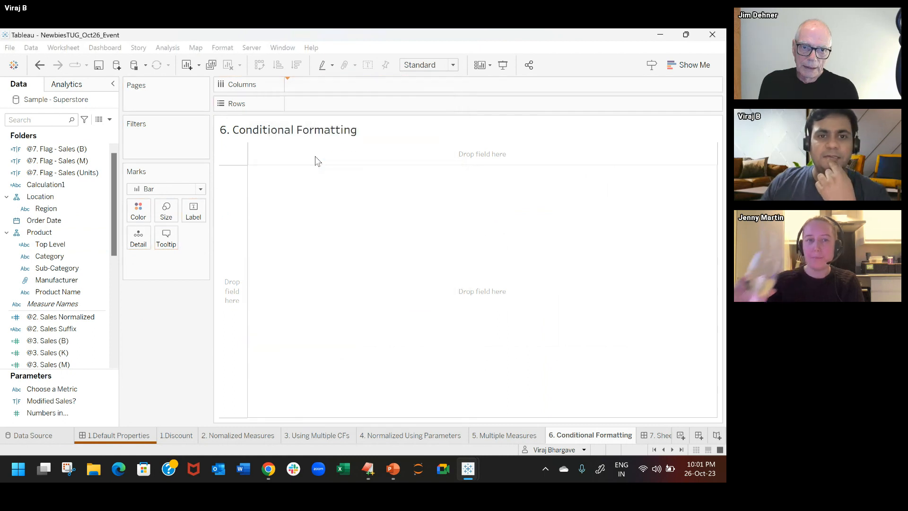
double_click(342, 104)
type("sub")
key("Return")
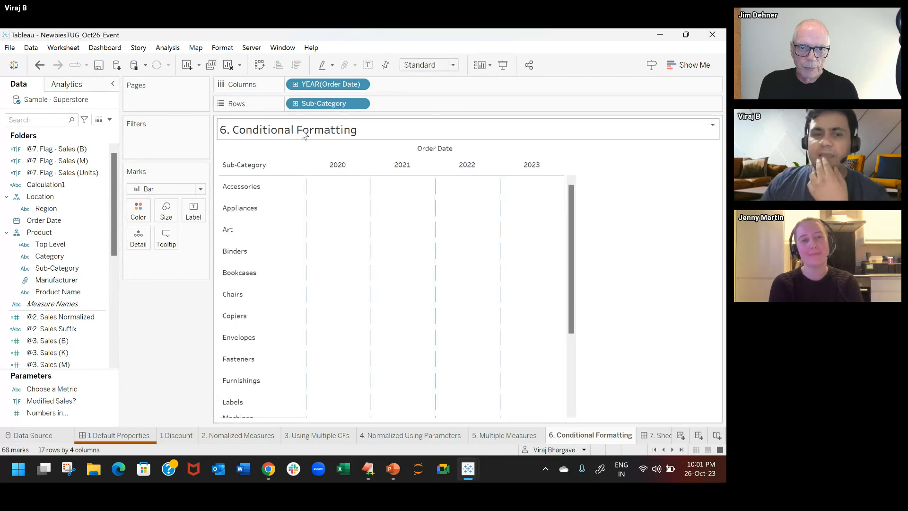
left_click(164, 188)
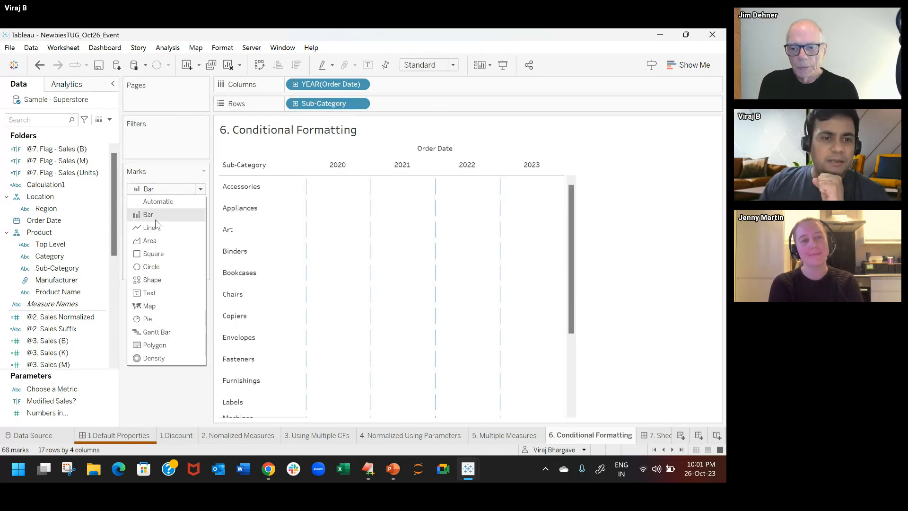
left_click(155, 218)
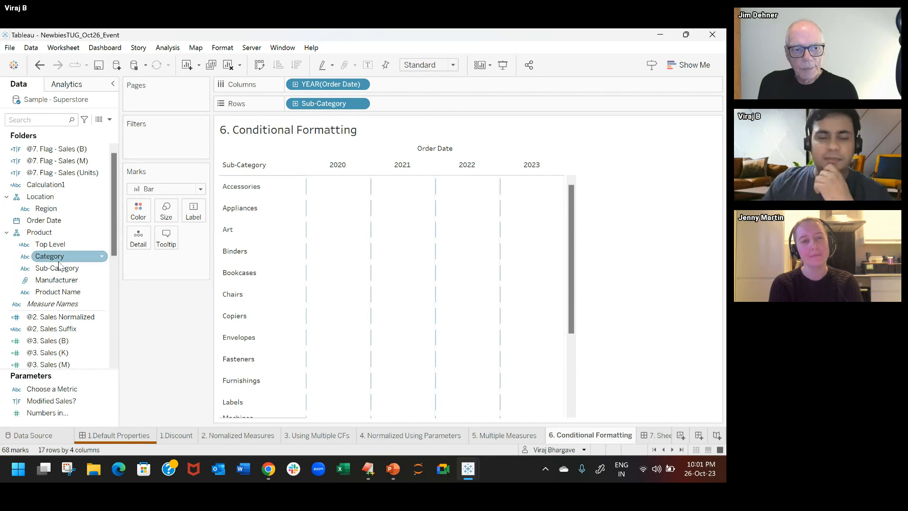
Step: Find the @6. WTL field and remove the extra space before ELSE in its calculation
left_click(30, 119)
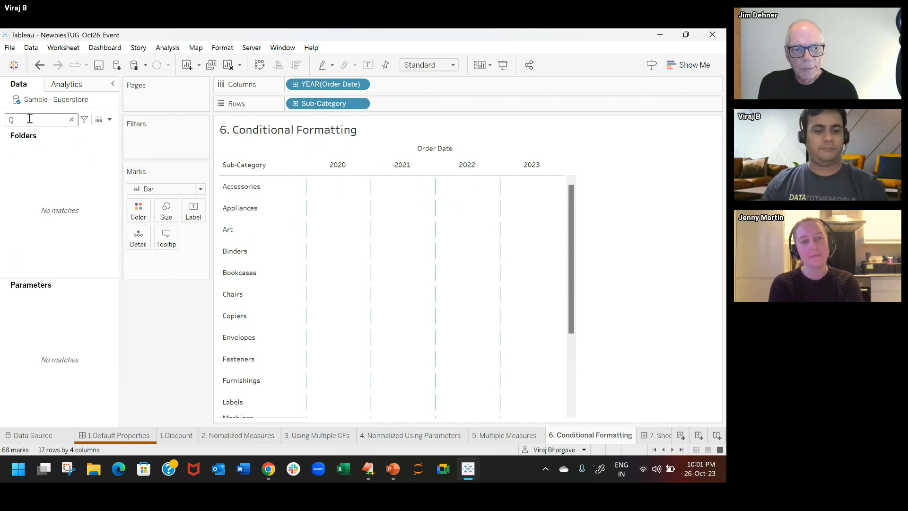
type("@6")
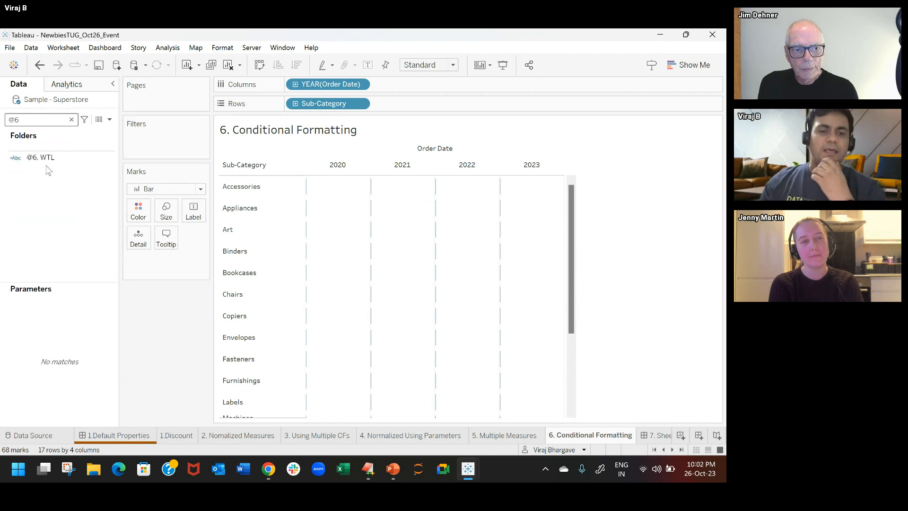
left_click(51, 160)
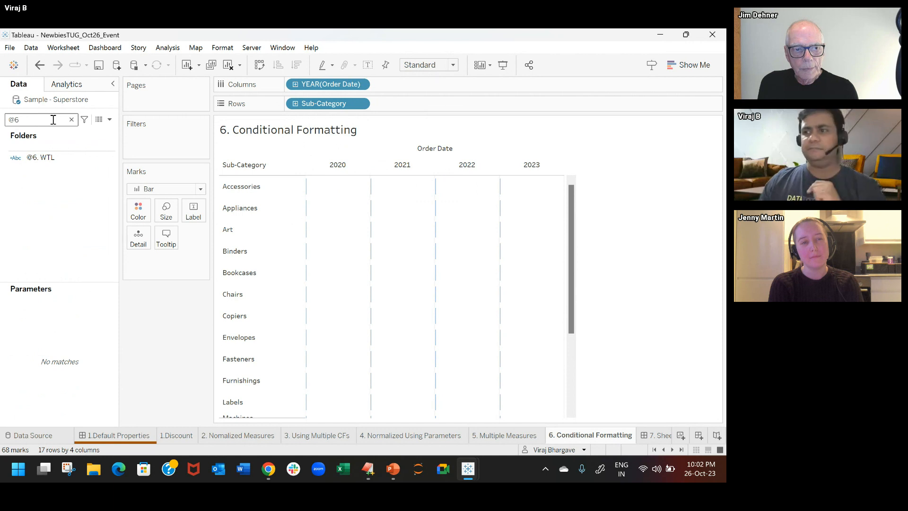
right_click(52, 163)
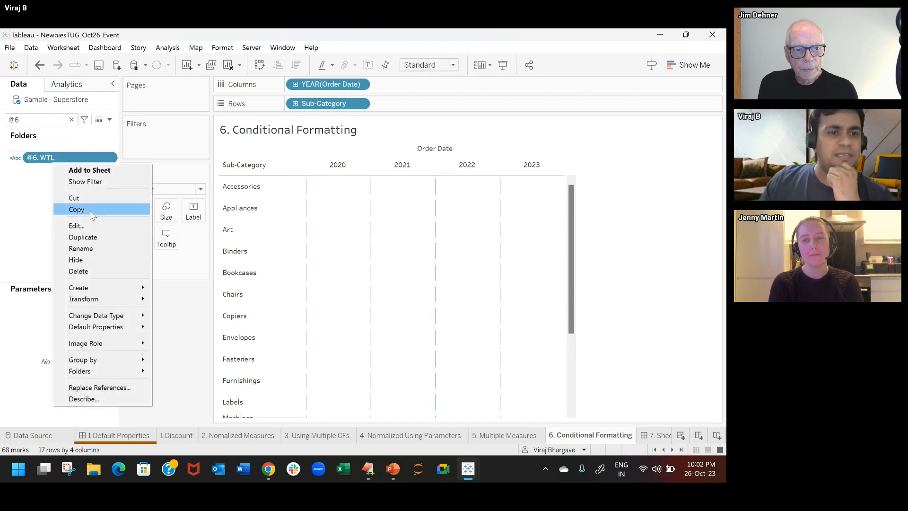
left_click(87, 223)
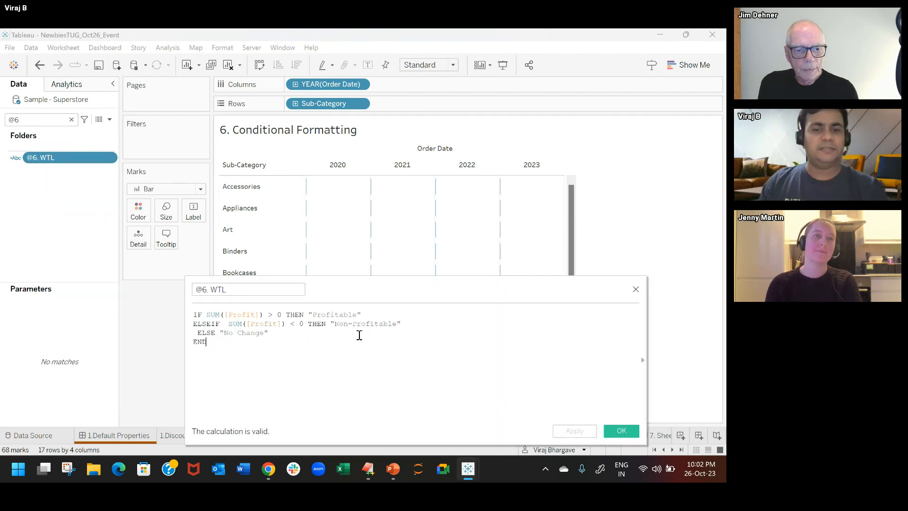
scroll(356, 344, "up", 2)
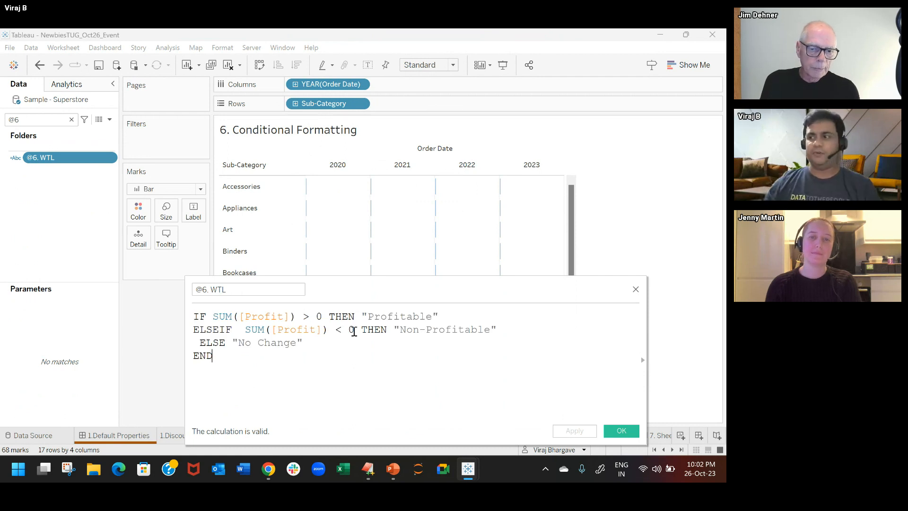
scroll(343, 333, "up", 1)
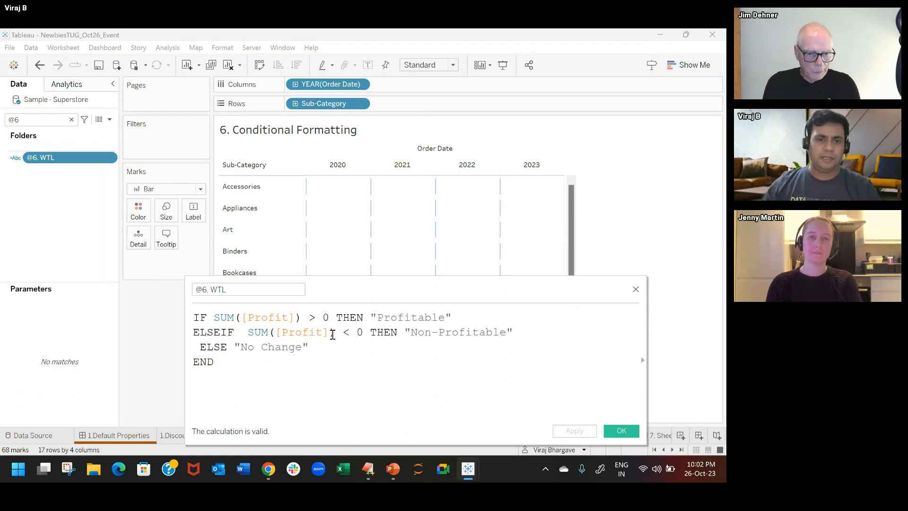
left_click(195, 347)
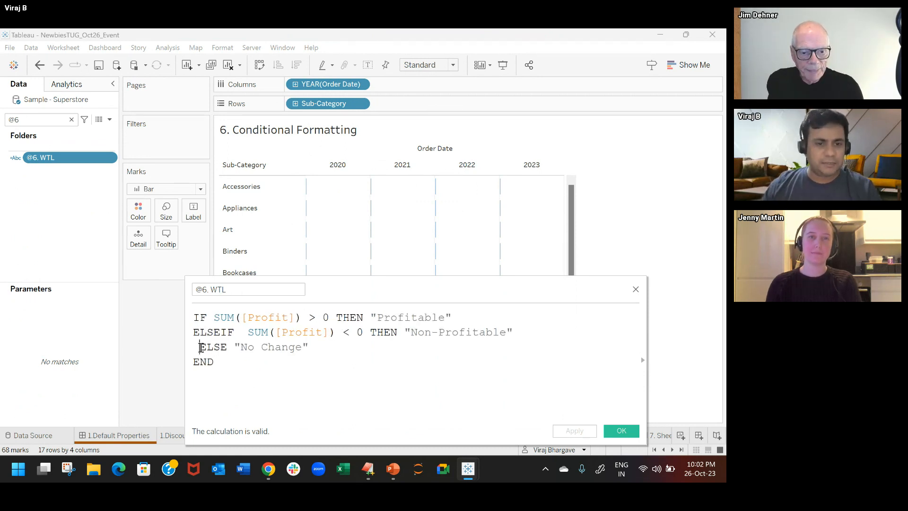
key("Delete")
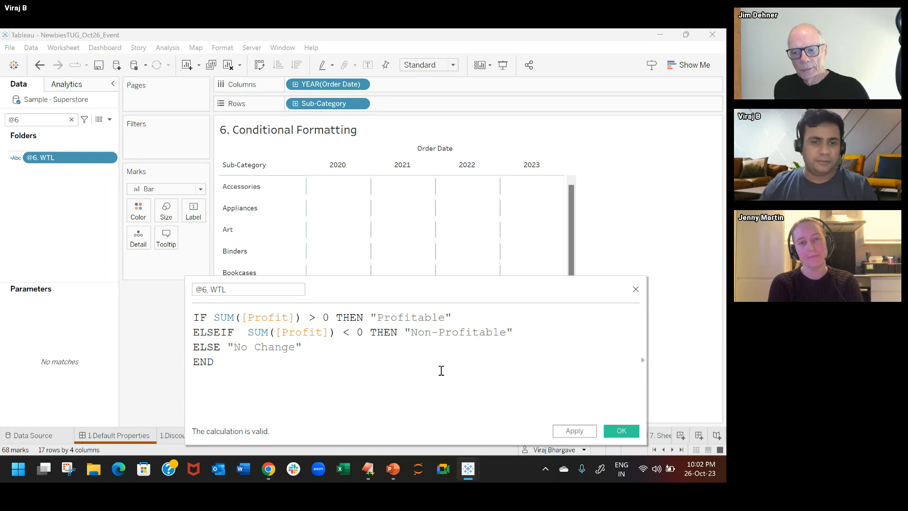
left_click(621, 430)
Step: Color the marks by @6. WTL and label them with Sales
left_click_drag(42, 162, 137, 215)
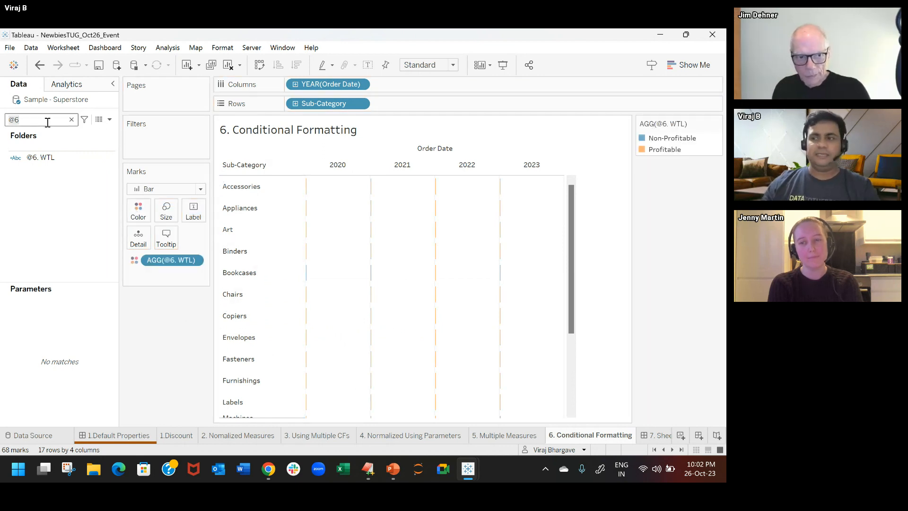
double_click(140, 279)
type("[Sales]")
key("Return")
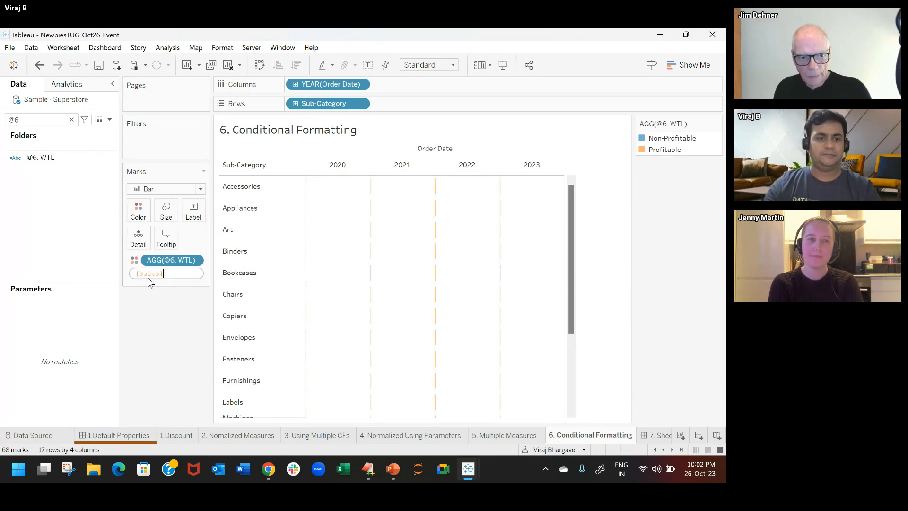
left_click(134, 273)
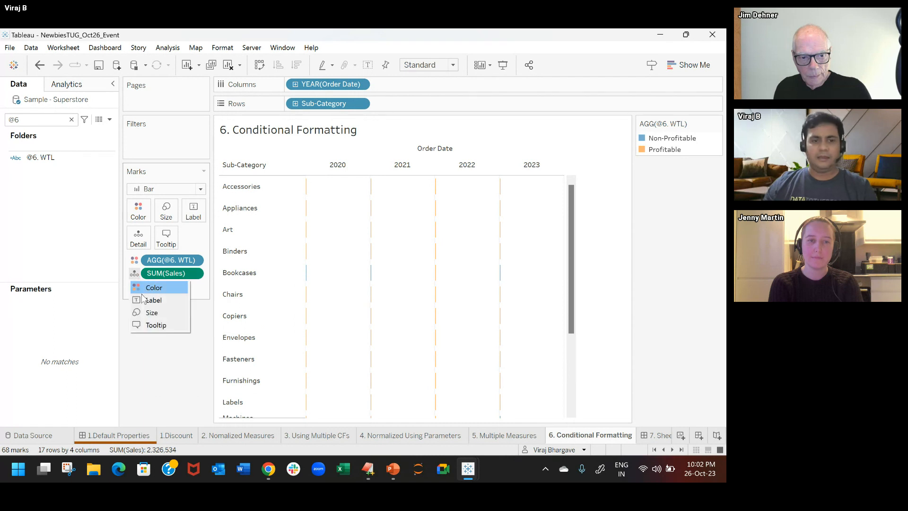
left_click(153, 300)
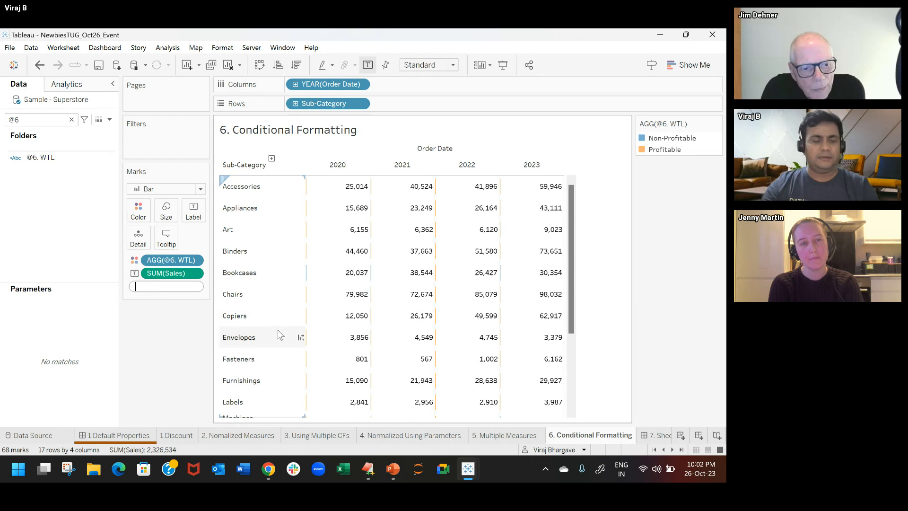
Step: Add an ad hoc calculation of 0 to the marks and assign it to Size
type("0")
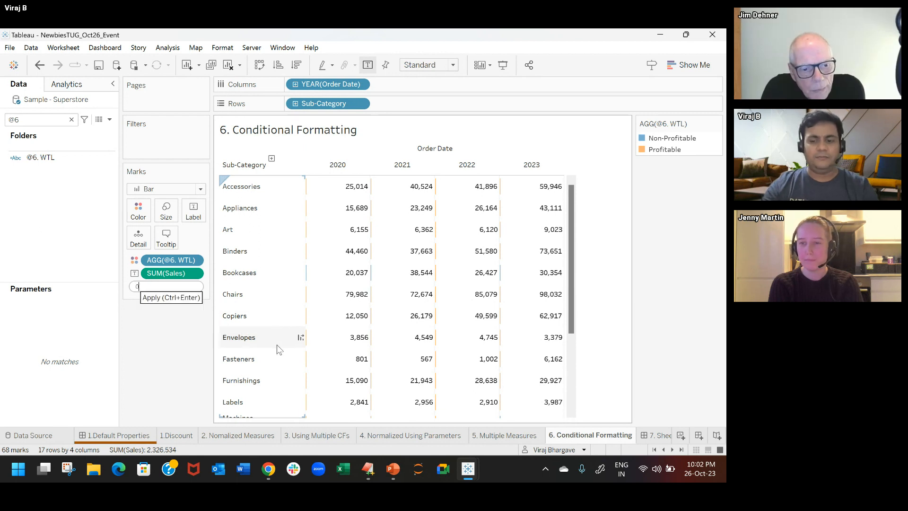
key("Return")
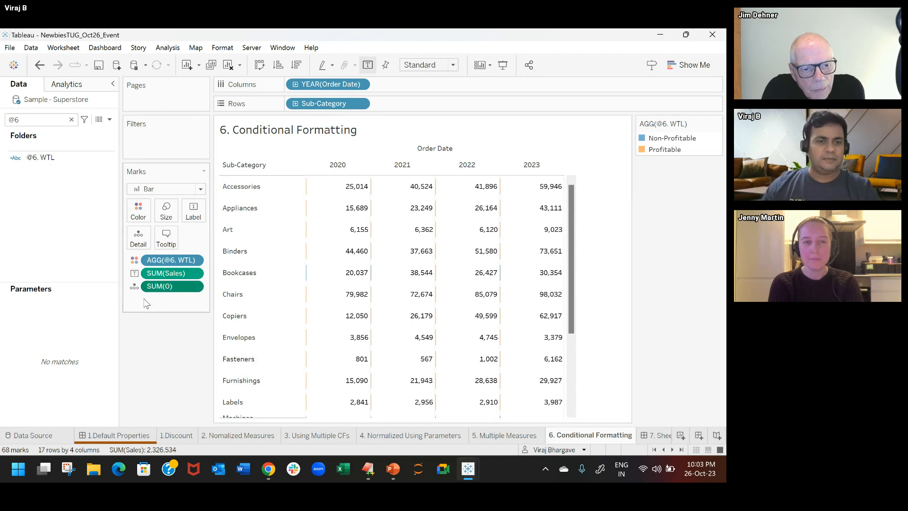
left_click(135, 286)
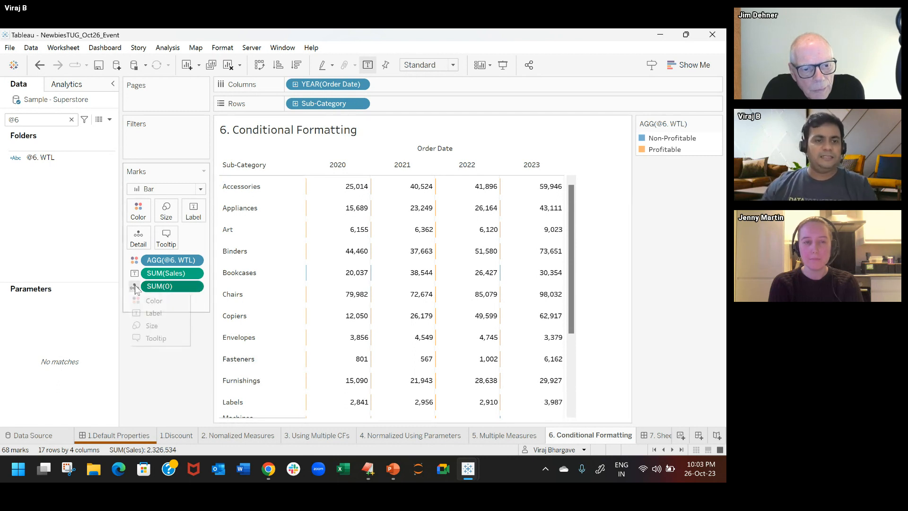
left_click(156, 323)
Step: Look over the colored sub-category table and its tooltips, and open the 7. Sheet Swap - DZV dashboard
mouse_move(329, 358)
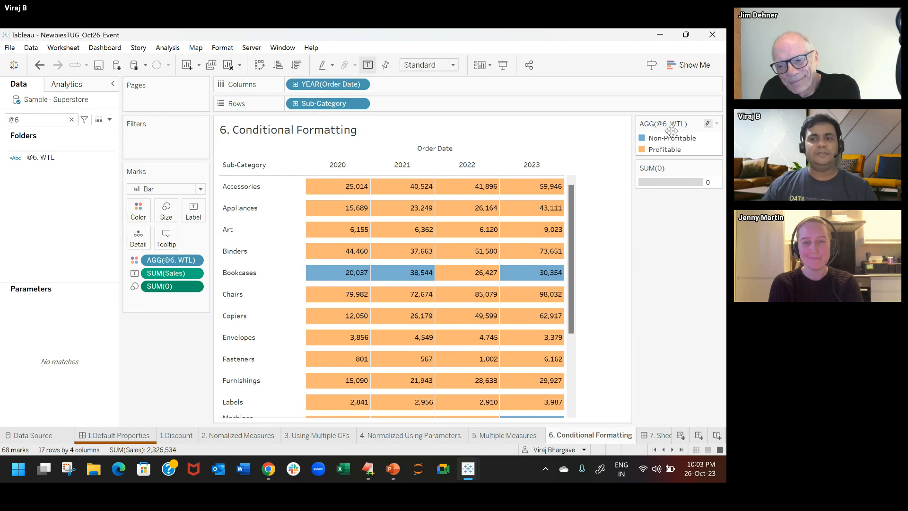
mouse_move(471, 285)
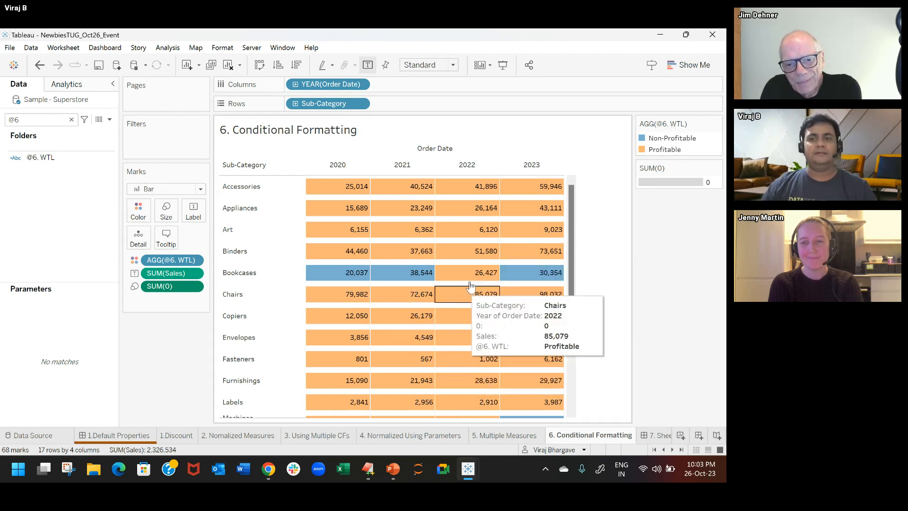
scroll(622, 314, "down", 3)
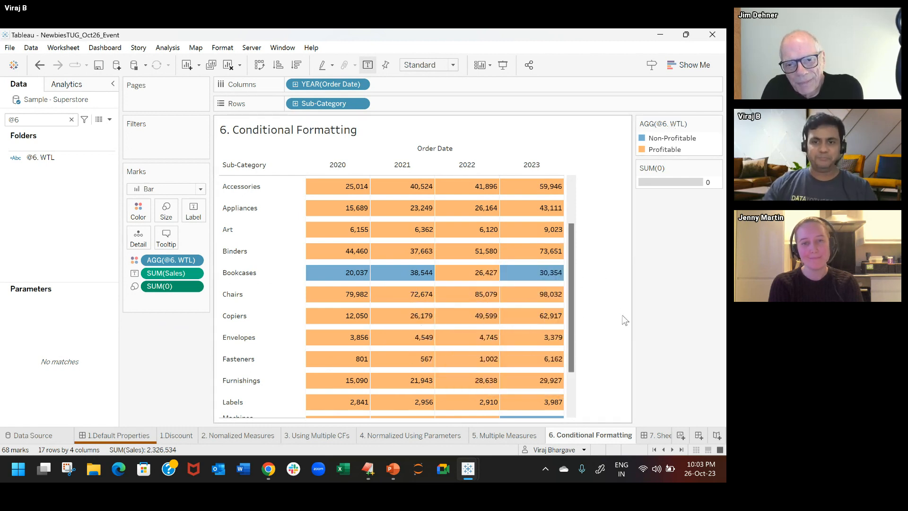
scroll(596, 337, "up", 3)
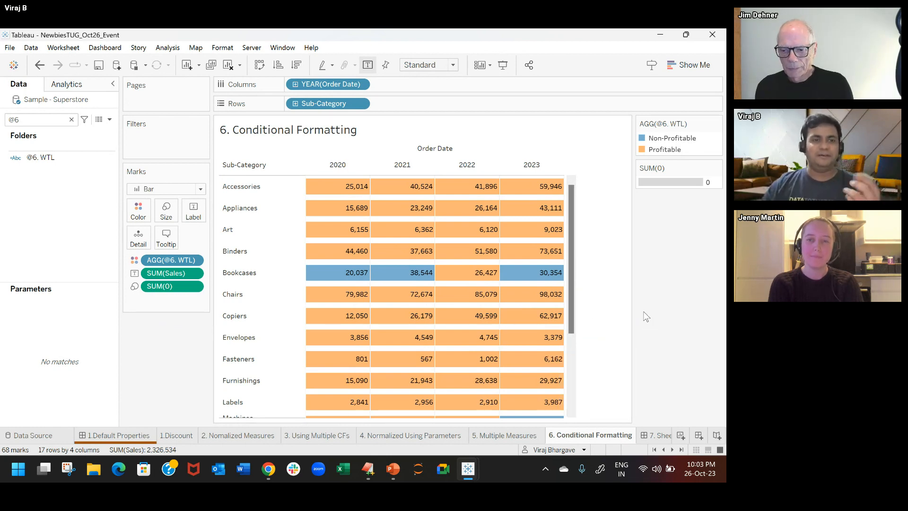
left_click(656, 435)
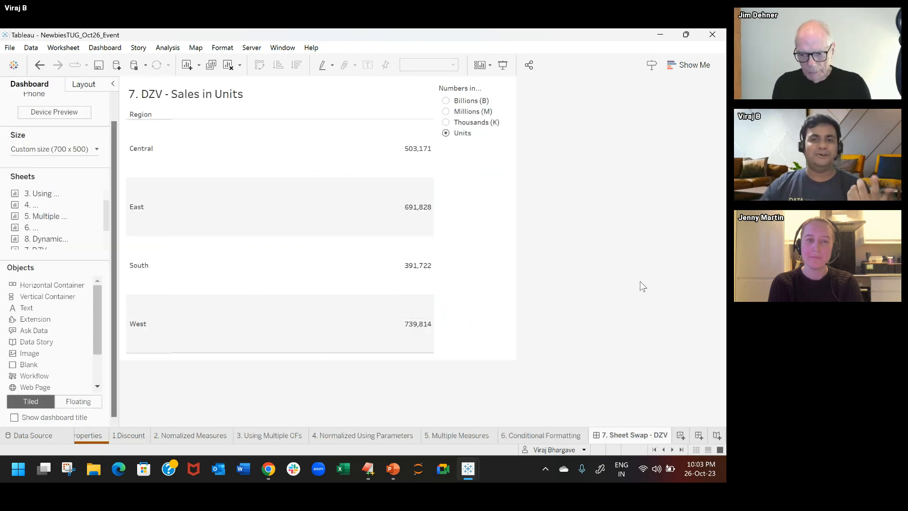
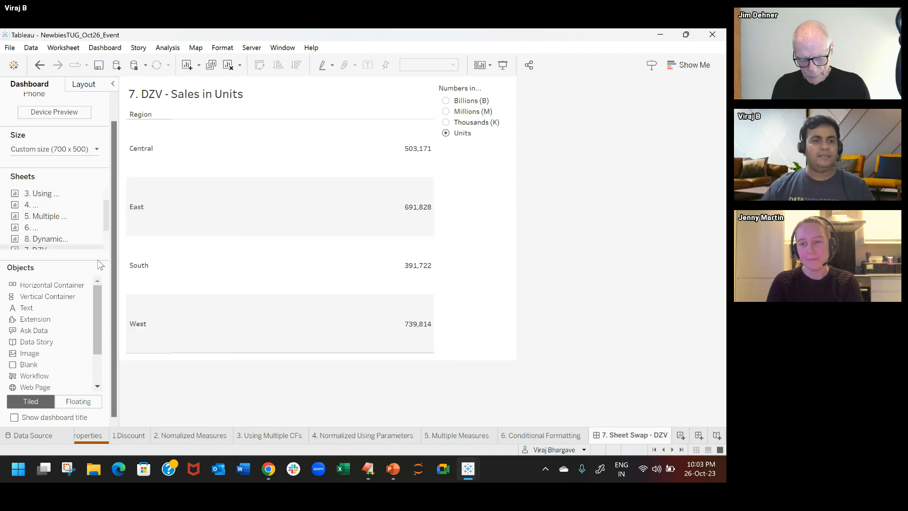
Step: Unhide the worksheets used in the 7. Sheet Swap - DZV dashboard and open the 7. DZV - Sales in Billions sheet
left_click_drag(106, 220, 106, 237)
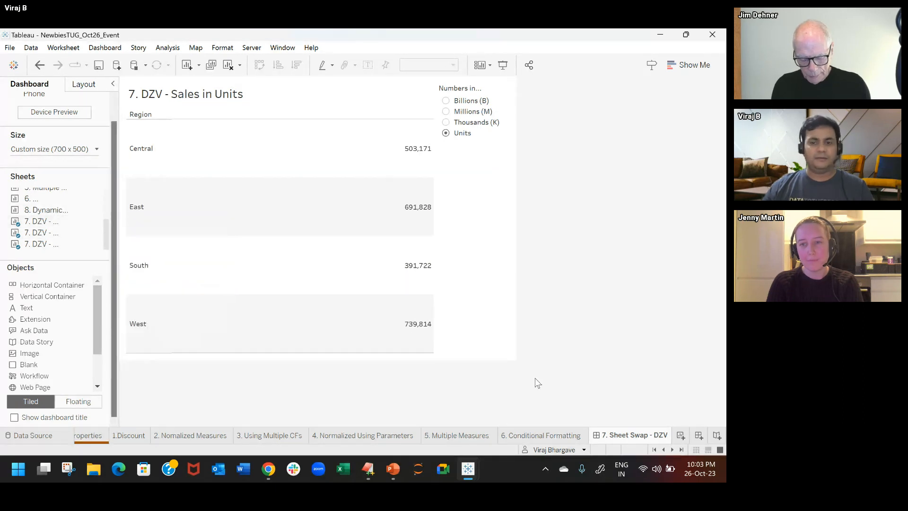
right_click(630, 435)
left_click(662, 387)
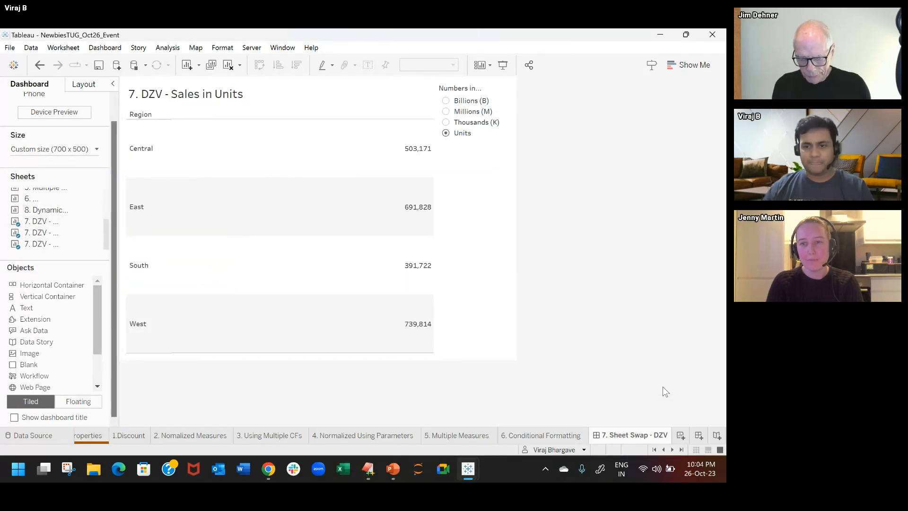
left_click(672, 450)
left_click(671, 449)
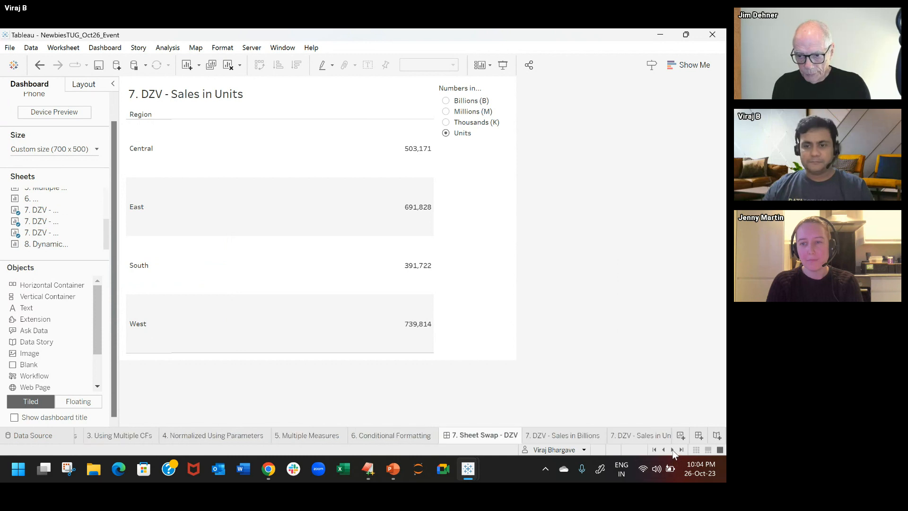
left_click(672, 450)
left_click(672, 449)
left_click(386, 436)
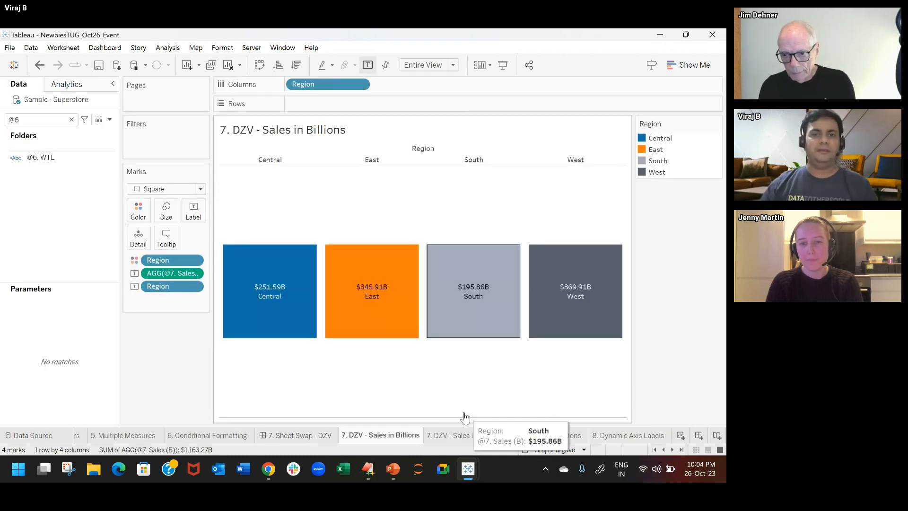
Step: Search the data fields for @7
left_click(39, 156)
left_click(46, 119)
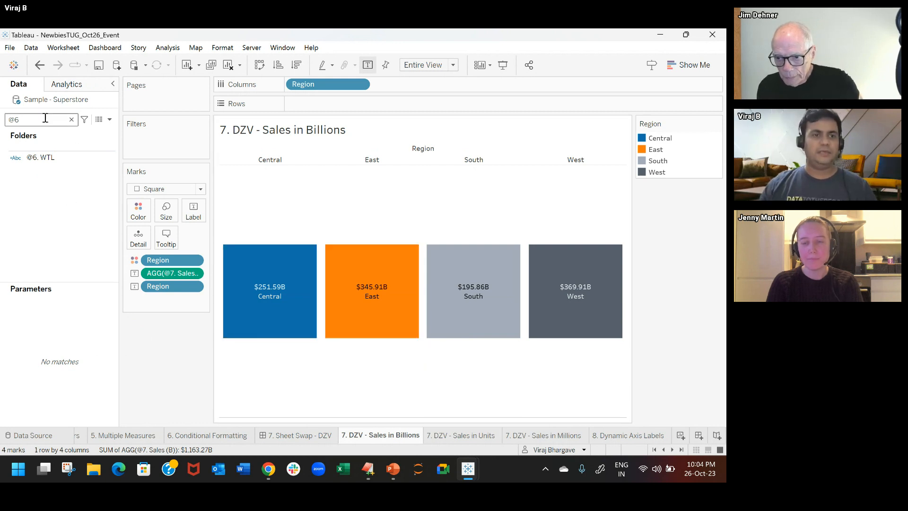
key("BackSpace")
type("7")
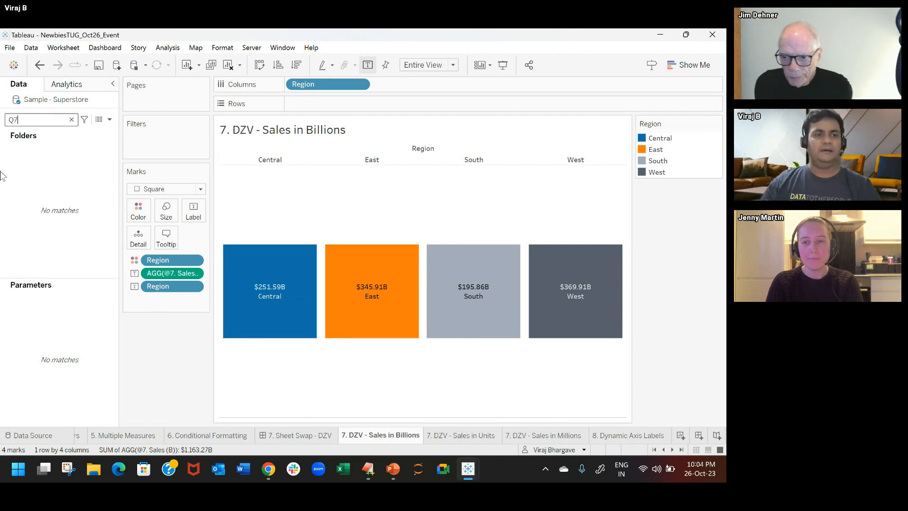
key("BackSpace")
type("Q")
key("BackSpace")
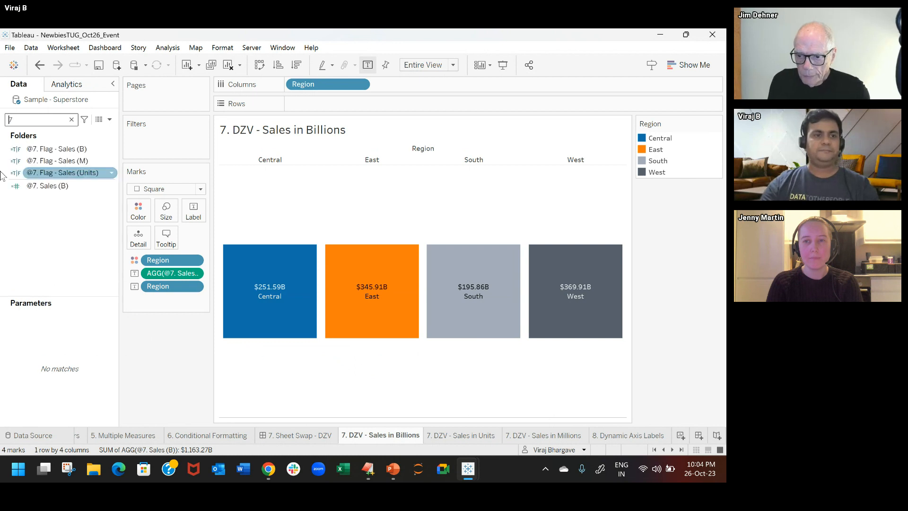
Step: Review the calculations of @7. Flag - Sales (Units) and @7. Sales (B), including the multiplication by 1000, without changing them
right_click(88, 173)
left_click(138, 237)
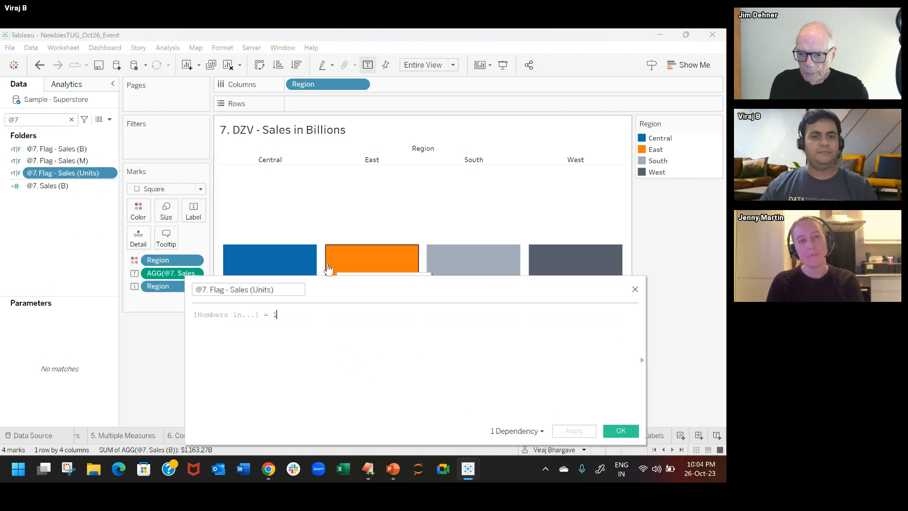
left_click(635, 288)
right_click(60, 190)
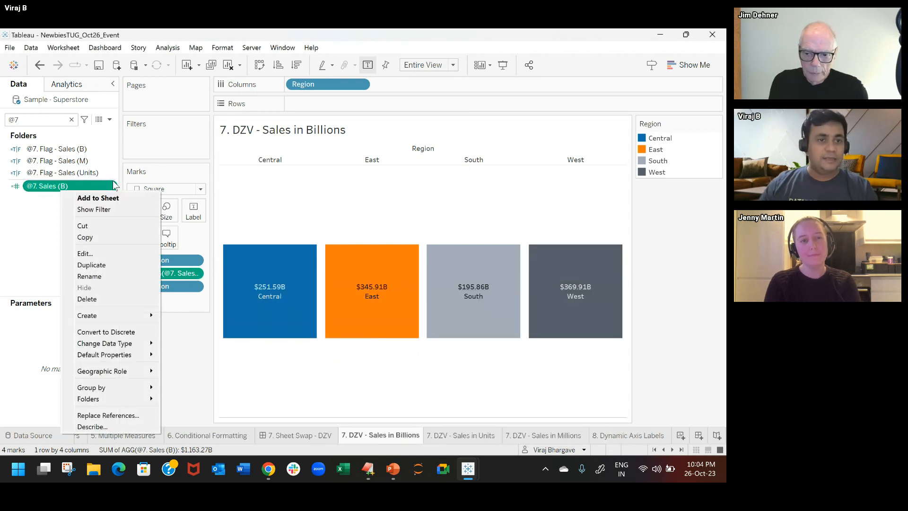
left_click(131, 252)
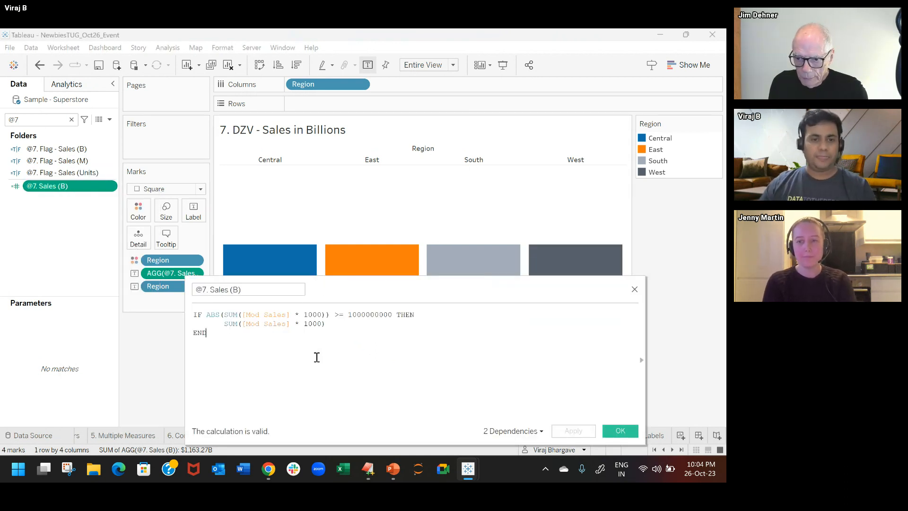
left_click_drag(296, 316, 321, 316)
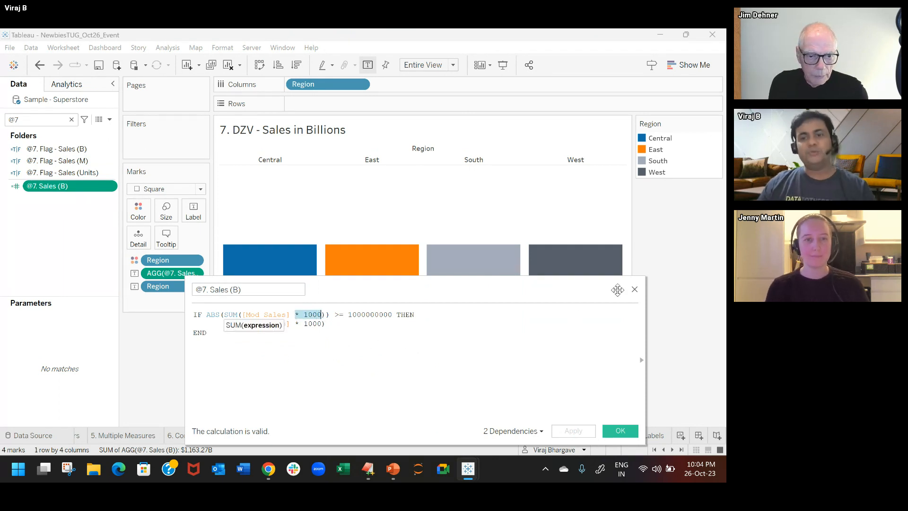
left_click(634, 289)
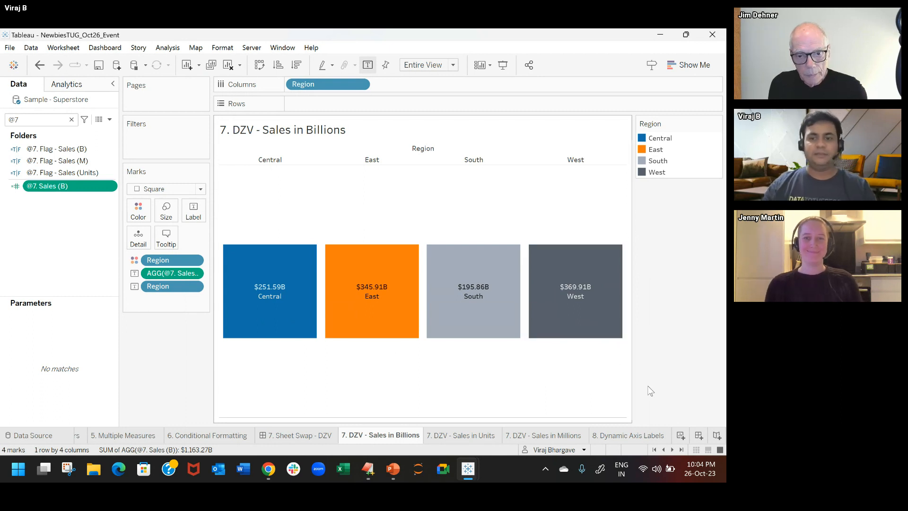
Step: Compare the Sales in Units, Millions and Billions sheets, widen the marks area, and return to the 7. Sheet Swap - DZV dashboard
left_click(458, 435)
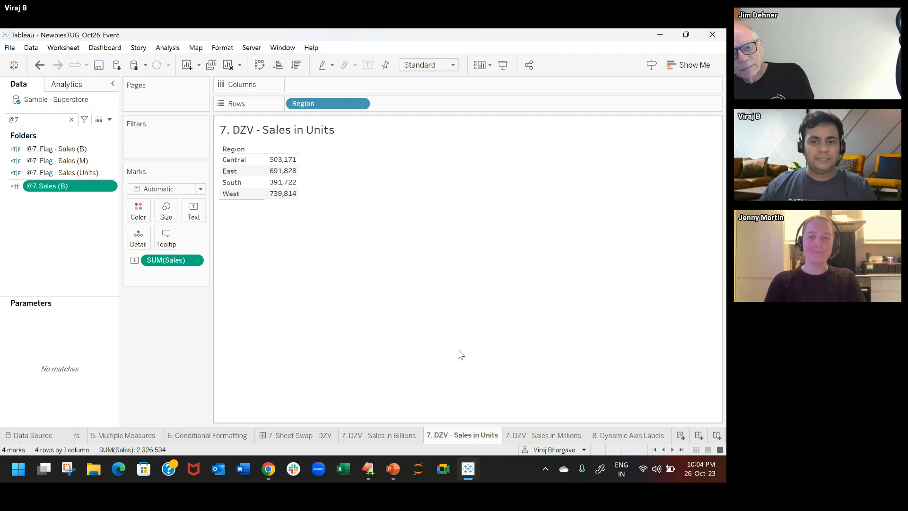
left_click(533, 436)
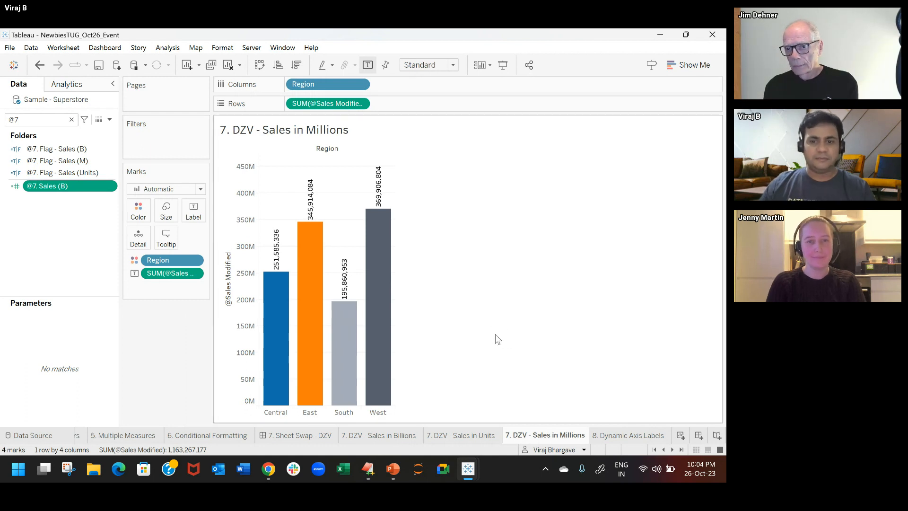
left_click(397, 437)
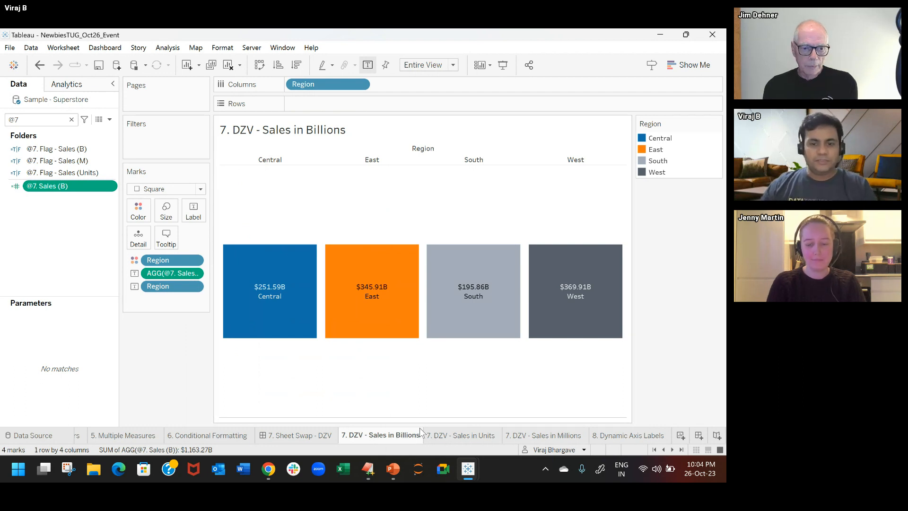
left_click(455, 436)
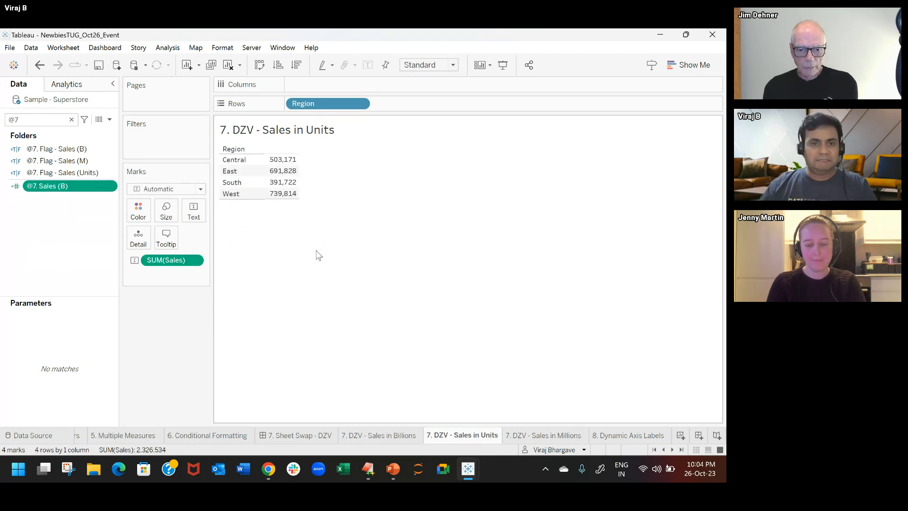
left_click(539, 435)
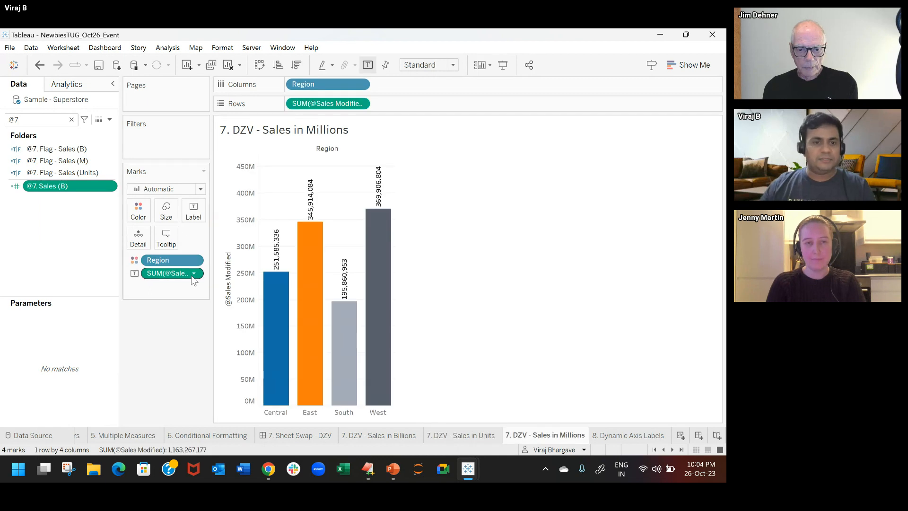
left_click_drag(212, 276, 241, 268)
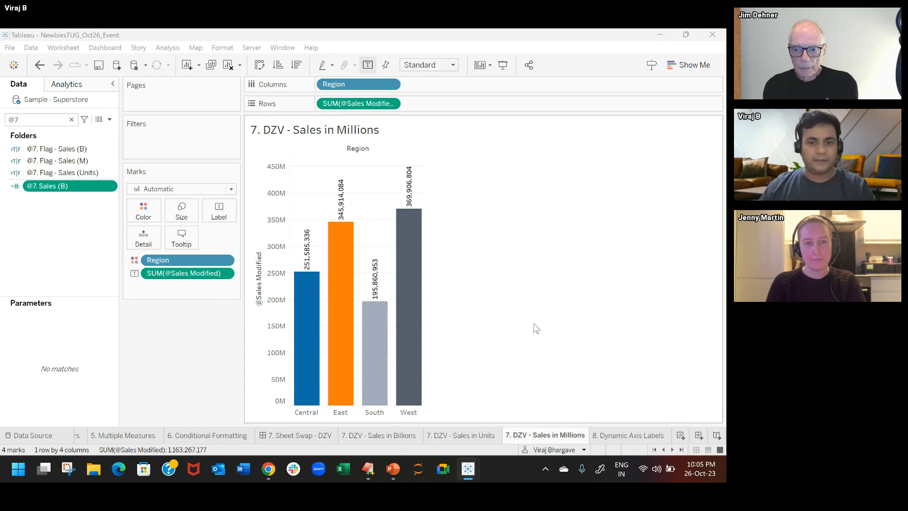
left_click(313, 436)
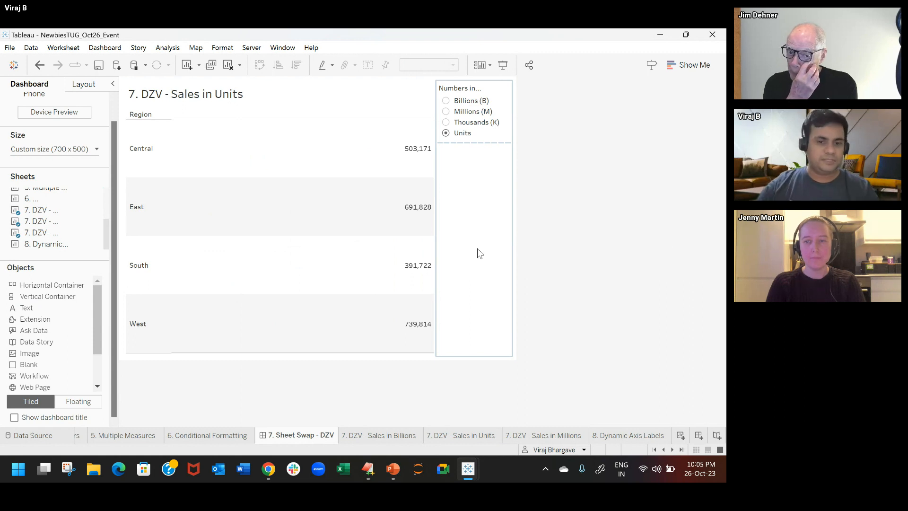
Step: Create a new dashboard with a fixed custom size of 700 x 300 px
left_click(699, 436)
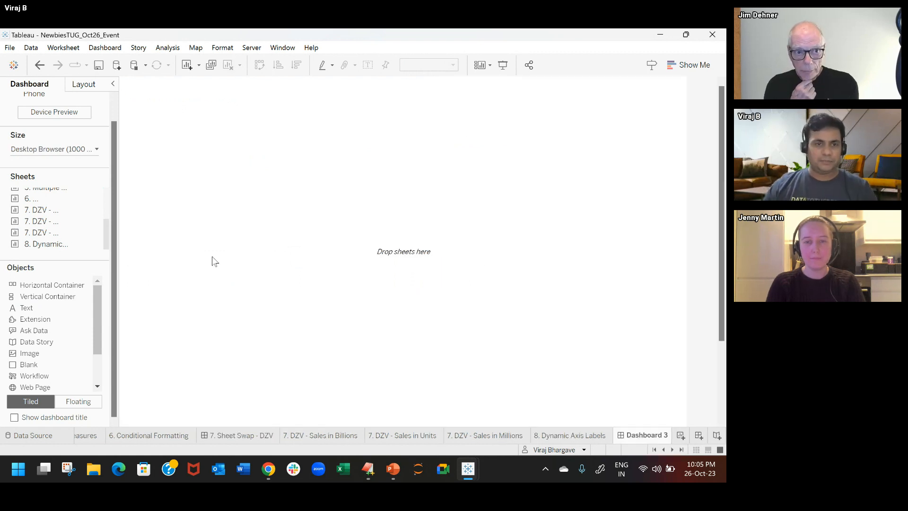
left_click(54, 149)
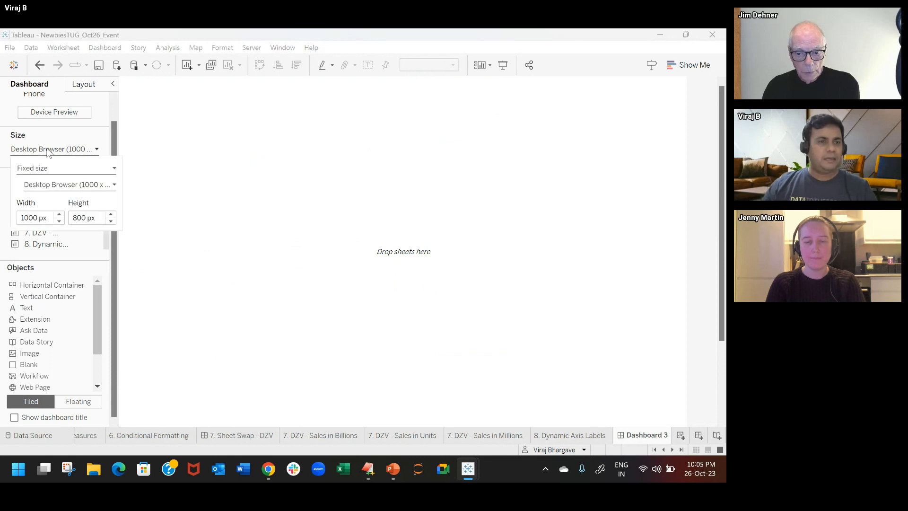
left_click(59, 220)
left_click(59, 221)
left_click(59, 221)
left_click(59, 220)
left_click(59, 214)
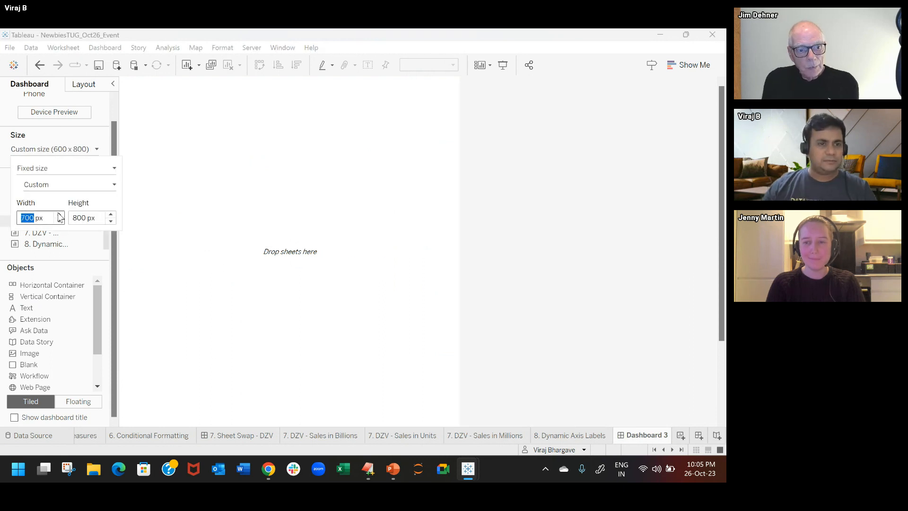
left_click(111, 221)
left_click(111, 221)
left_click(111, 220)
left_click(111, 221)
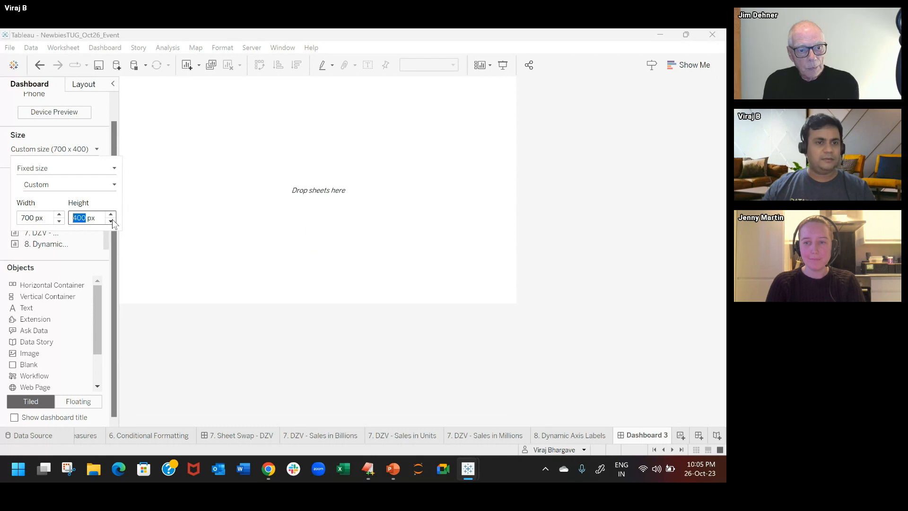
left_click(111, 221)
left_click(597, 227)
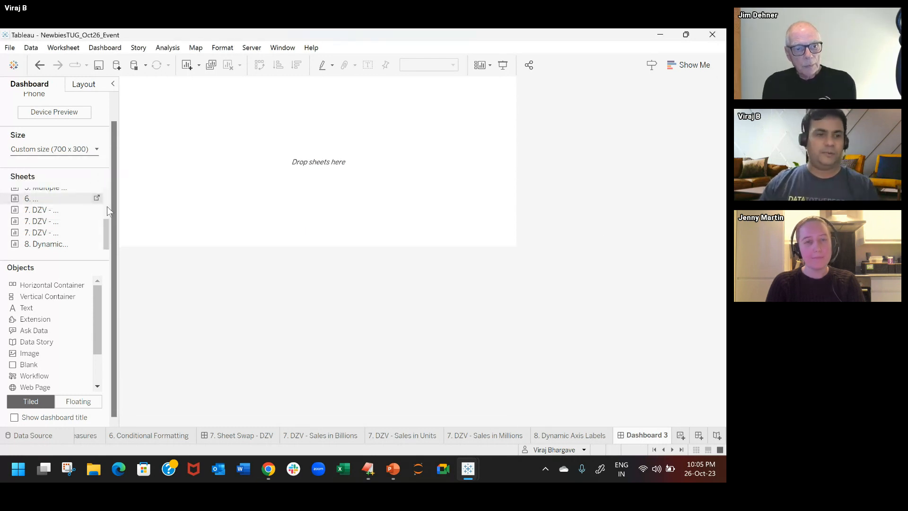
Step: Add a horizontal container holding the 7. DZV Billions, Millions and Units sheets side by side, and remove the Region legend
left_click_drag(118, 202, 148, 200)
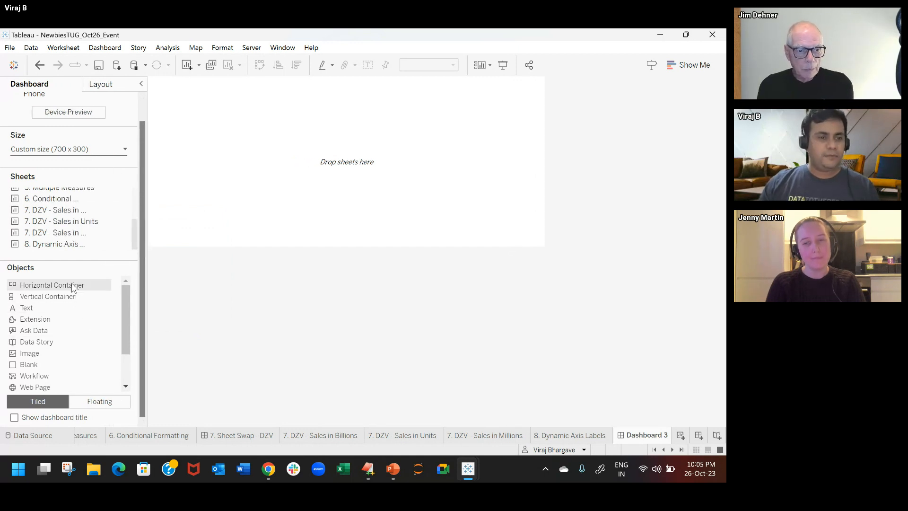
left_click_drag(71, 282, 314, 169)
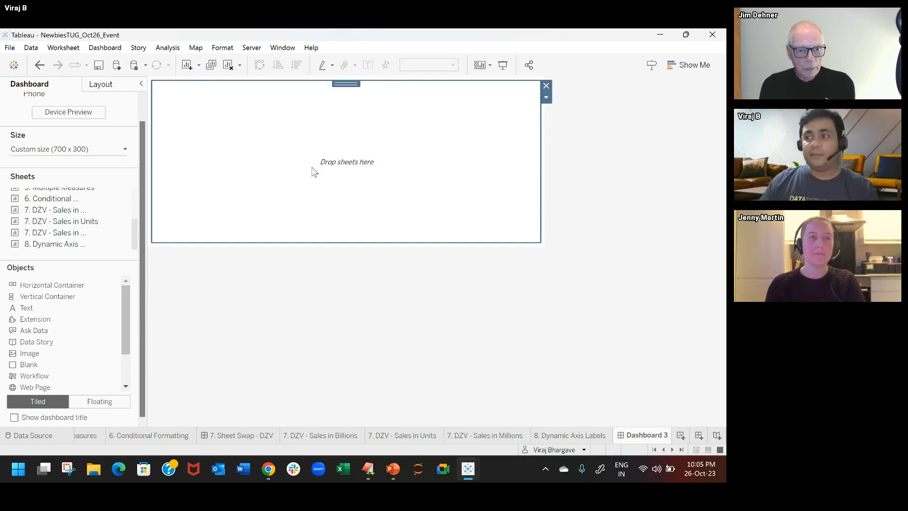
mouse_move(72, 235)
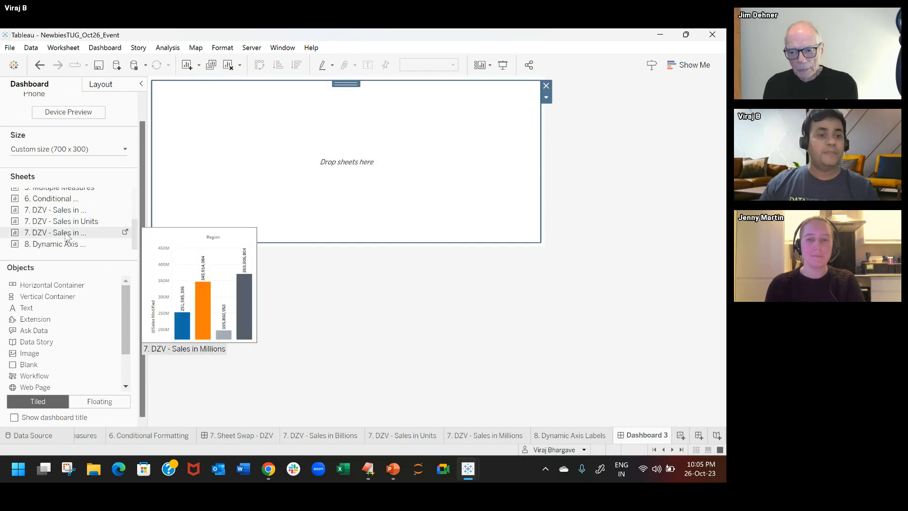
left_click_drag(68, 237, 224, 147)
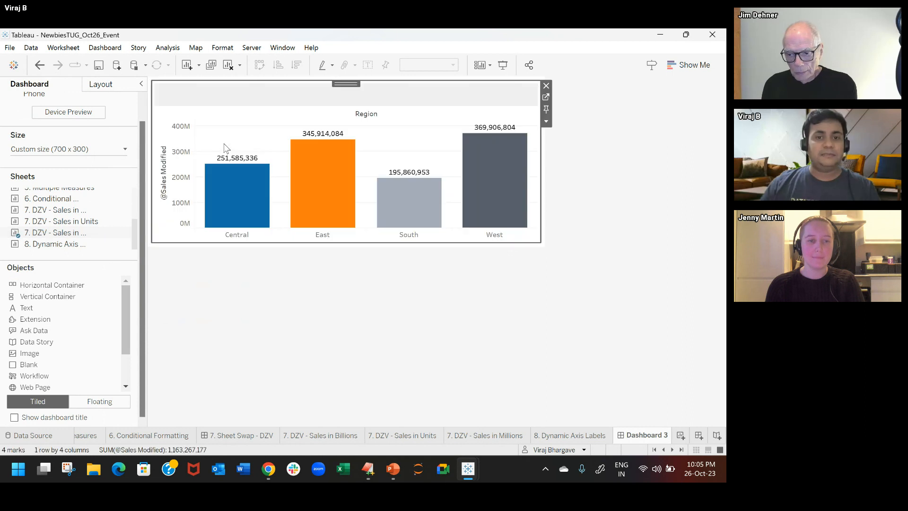
left_click_drag(78, 222, 410, 186)
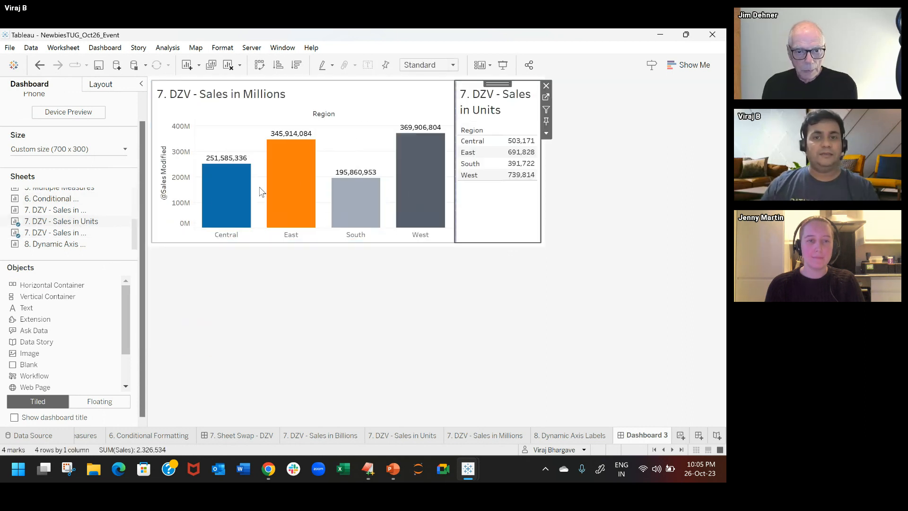
mouse_move(78, 212)
left_click_drag(76, 209, 215, 171)
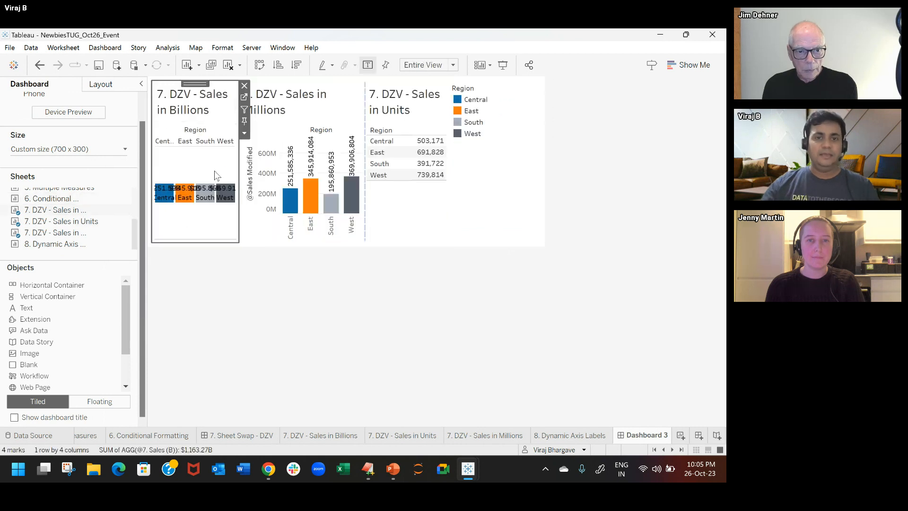
left_click(506, 90)
left_click(543, 86)
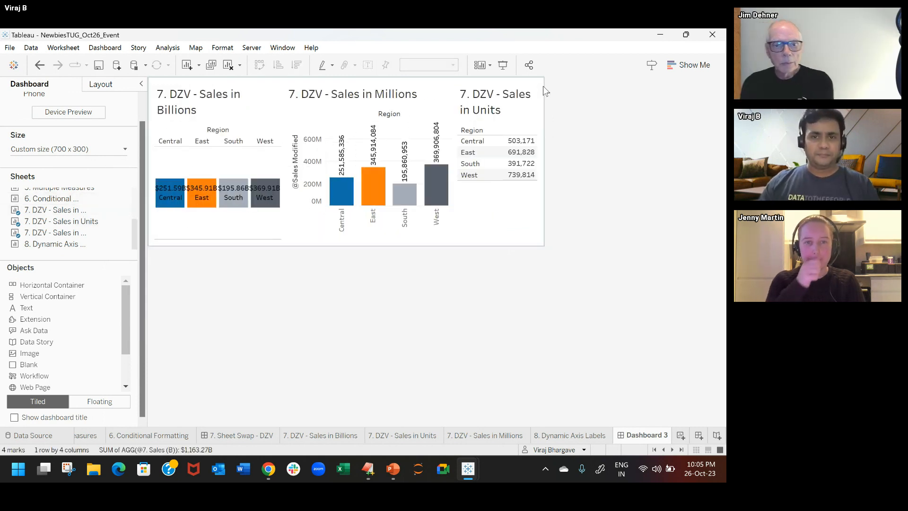
Step: Show the layout settings of 7. DZV - Sales in Billions on the new dashboard and open its worksheet
left_click(263, 96)
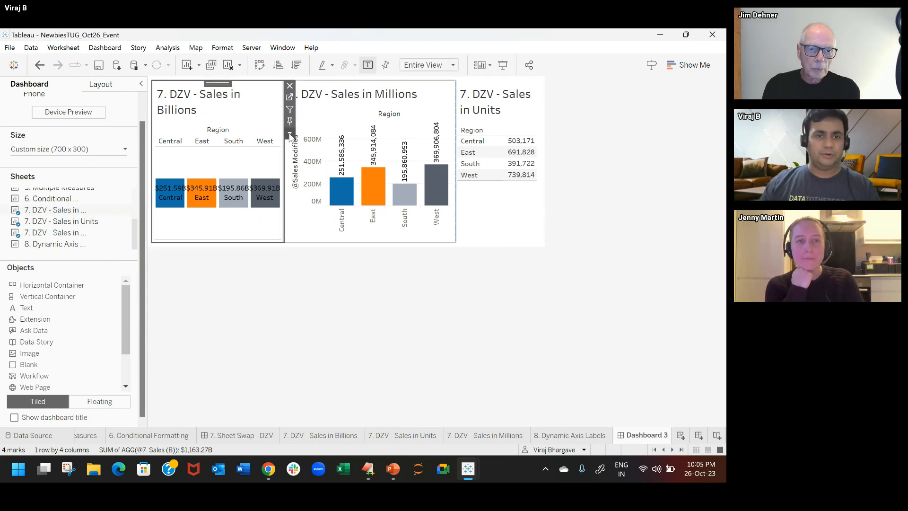
scroll(143, 114, "up", 2)
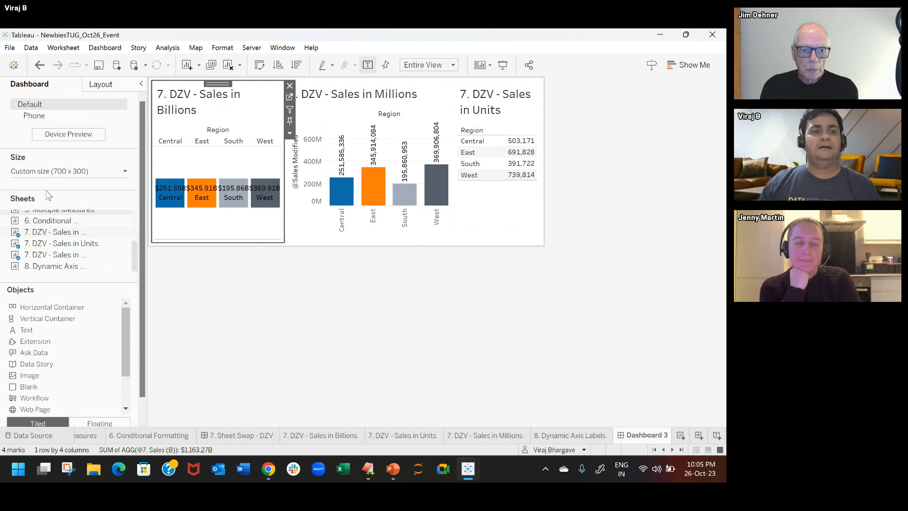
left_click(109, 87)
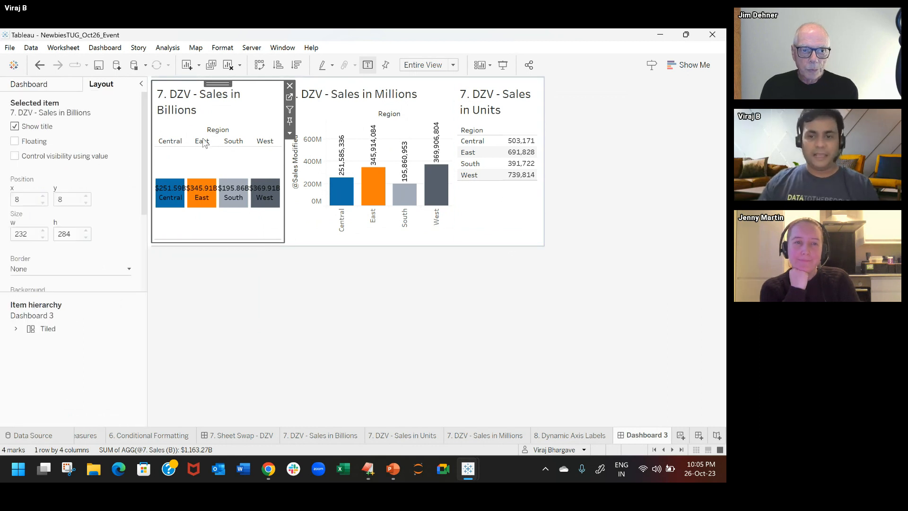
left_click(319, 436)
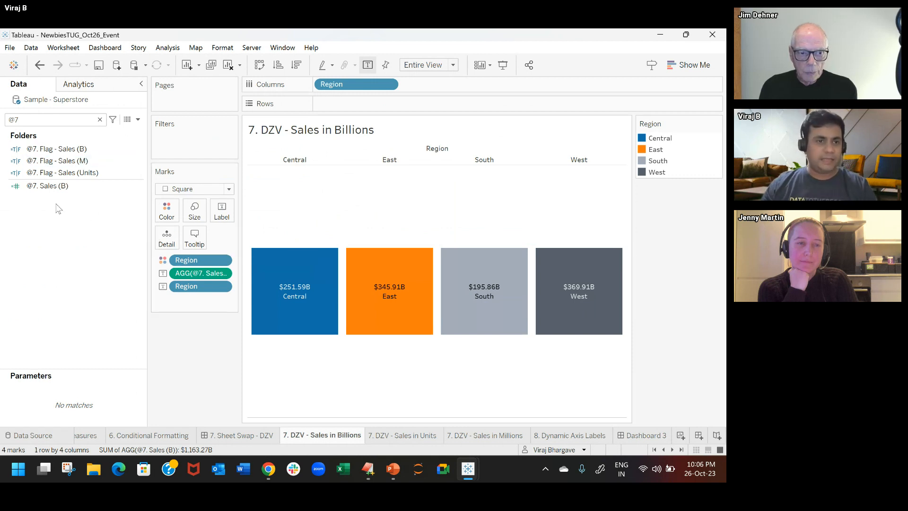
Step: Examine the formula of the @7. Flag - Sales (B) calculated field and close it without changes
left_click(81, 148)
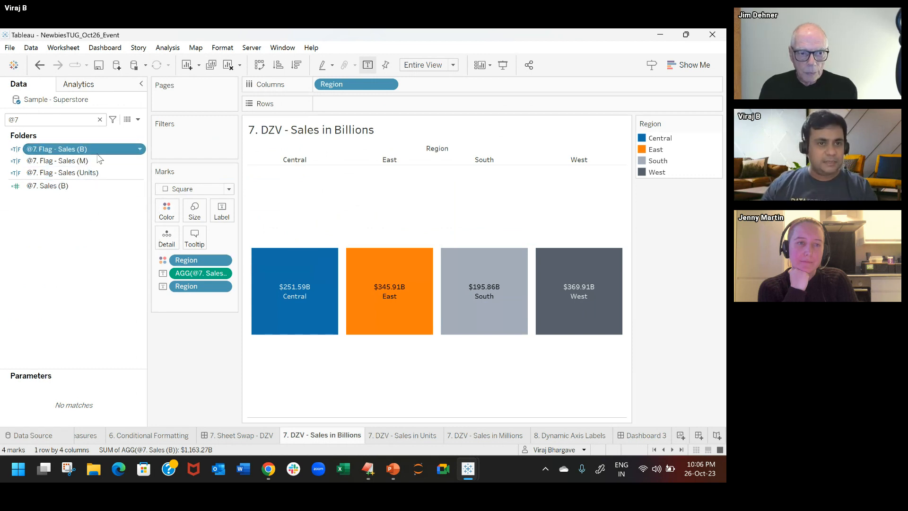
right_click(101, 146)
left_click(139, 208)
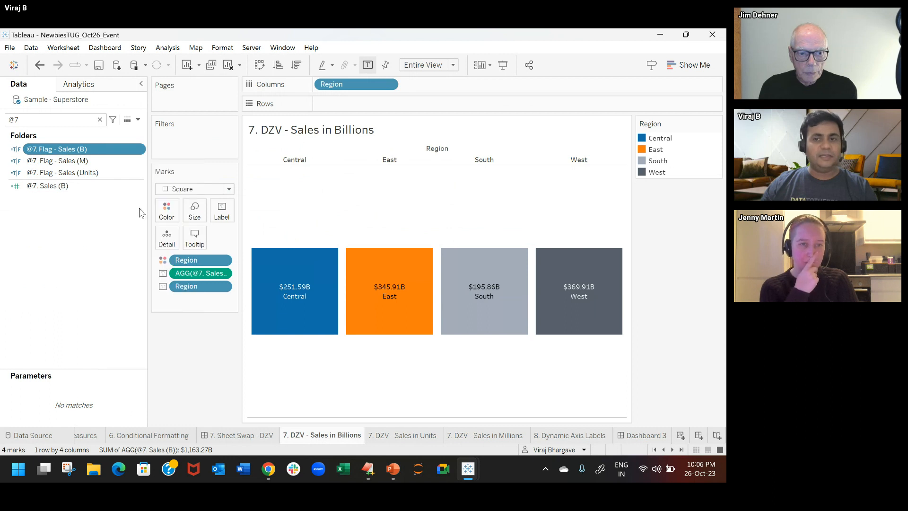
scroll(319, 371, "up", 4)
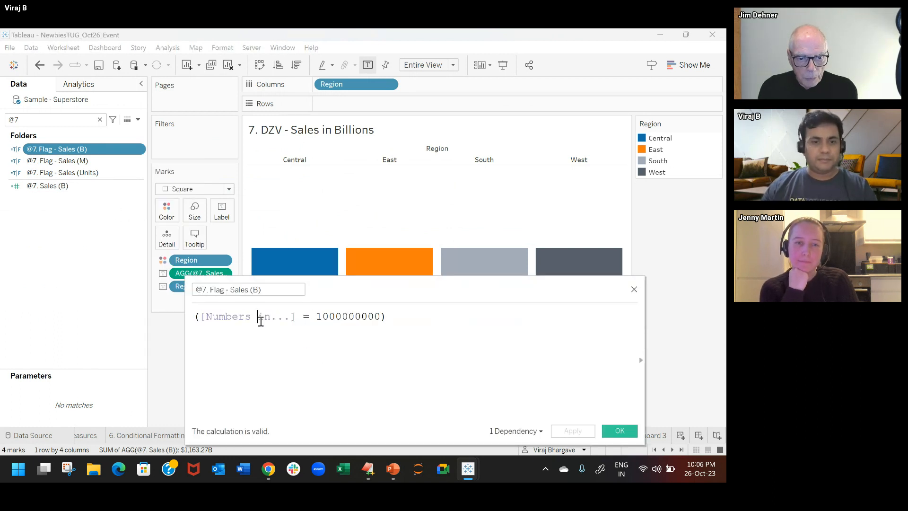
left_click_drag(200, 317, 295, 317)
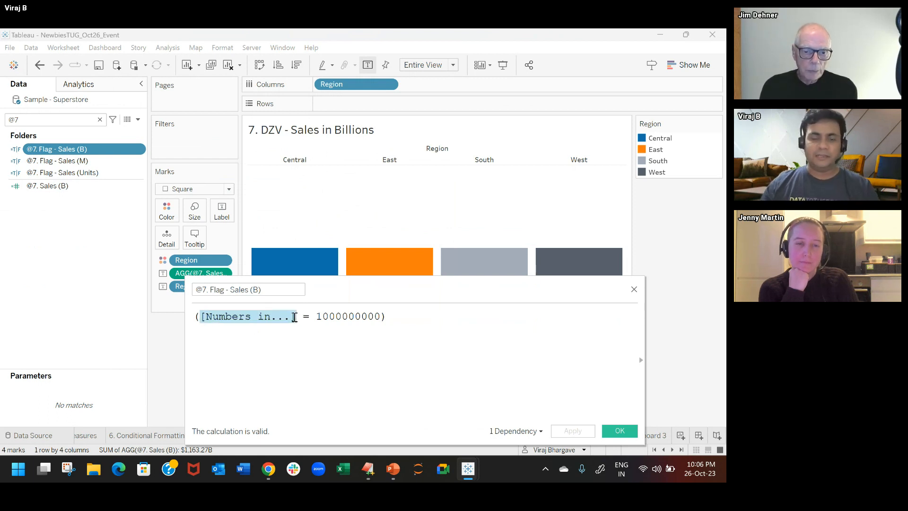
double_click(359, 321)
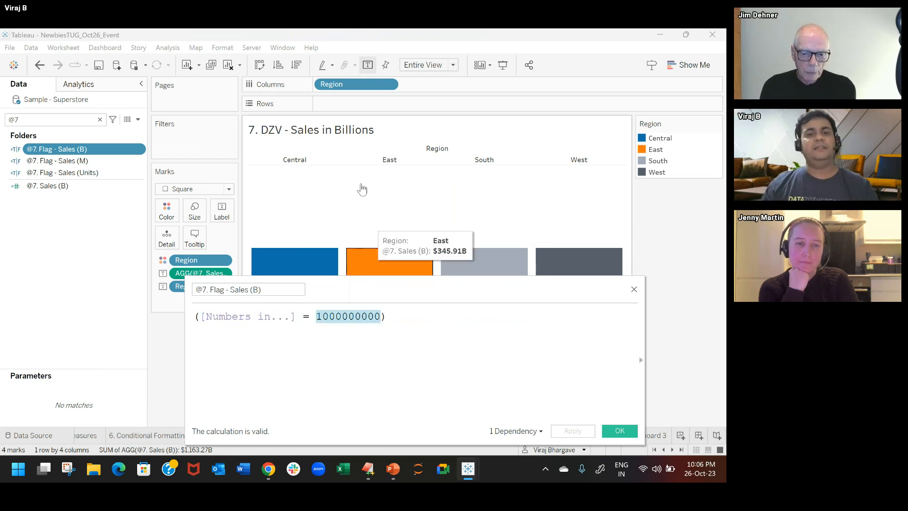
left_click(634, 289)
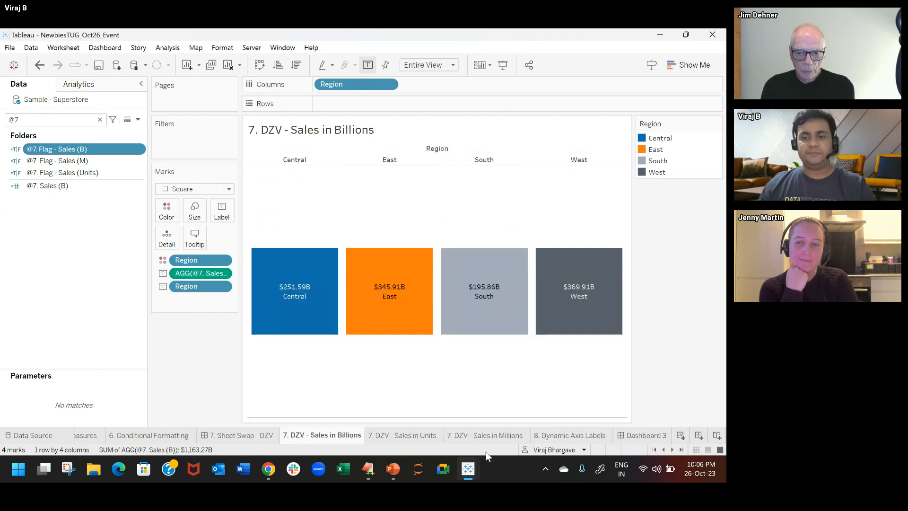
Step: Return to Dashboard 3, add the Numbers in... parameter control and display it as a single value list
left_click(634, 433)
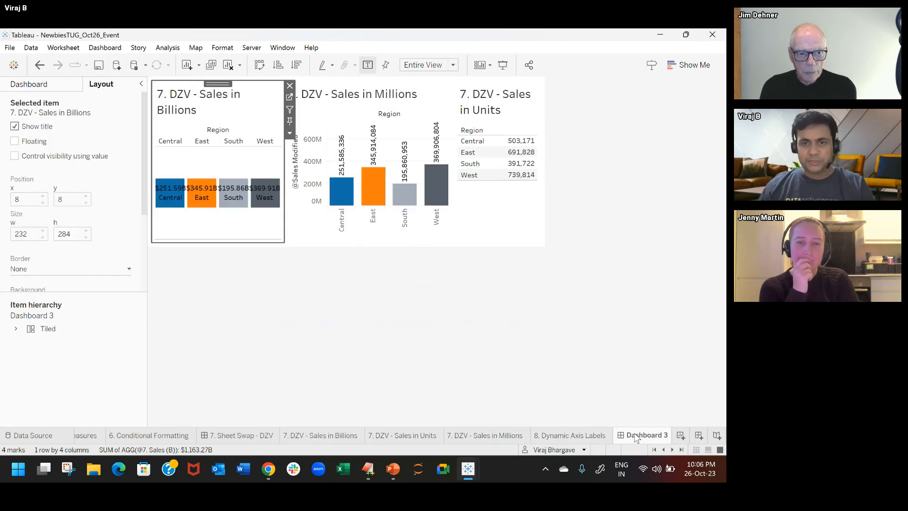
left_click(168, 47)
mouse_move(280, 248)
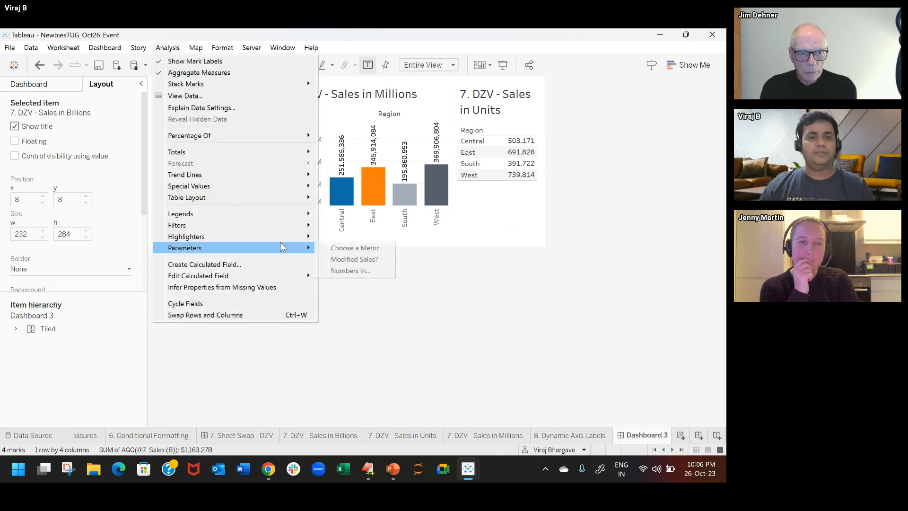
left_click(352, 270)
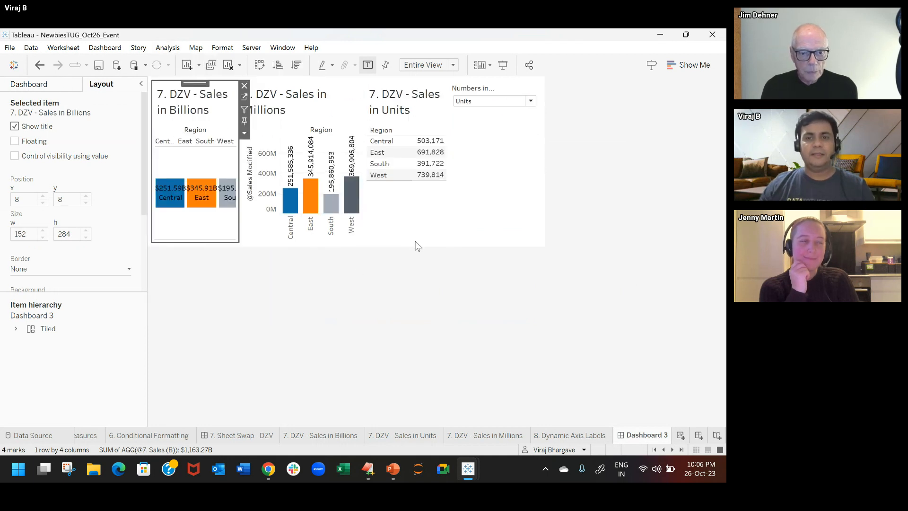
left_click(536, 88)
left_click(547, 109)
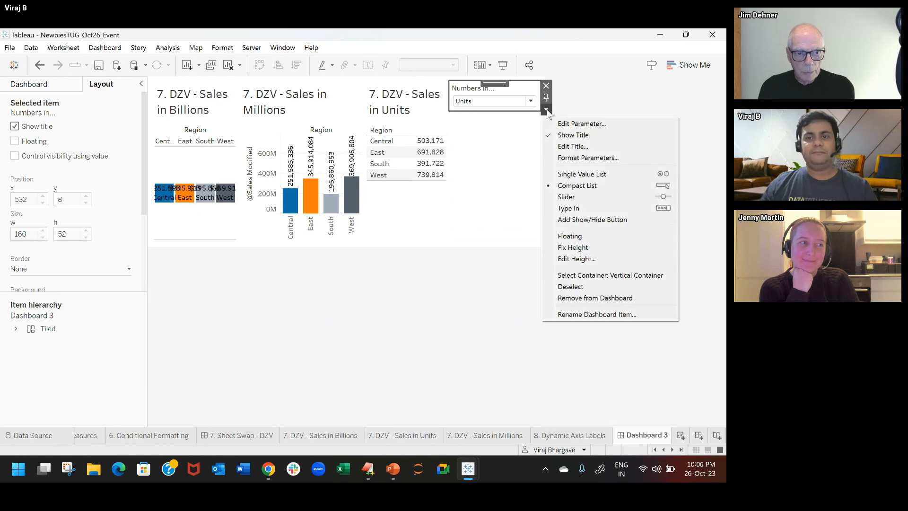
left_click(588, 175)
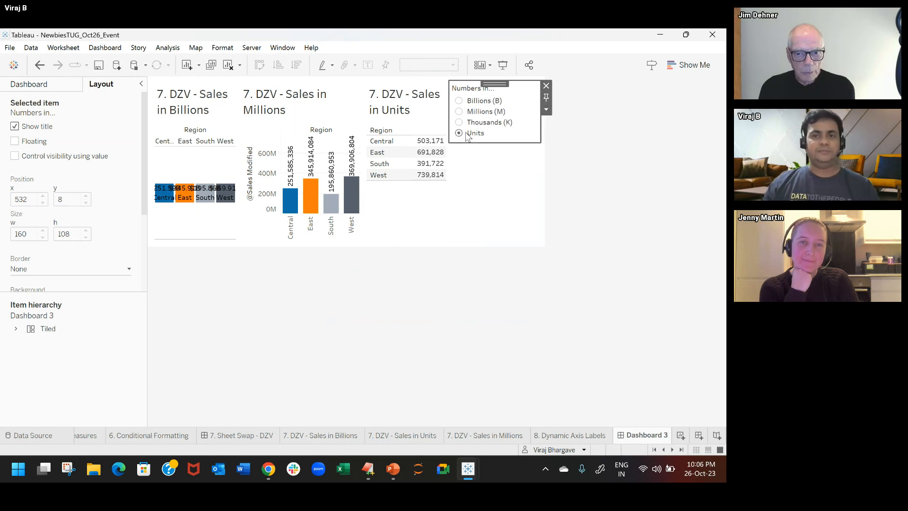
Step: Control the visibility of the 7. DZV - Sales in Billions sheet with the @7. Flag - Sales (B) field
left_click(215, 111)
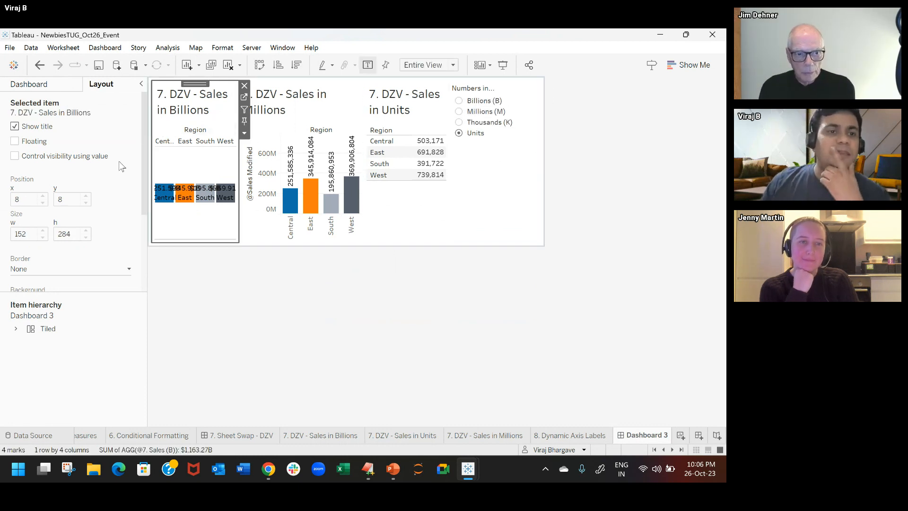
left_click(69, 157)
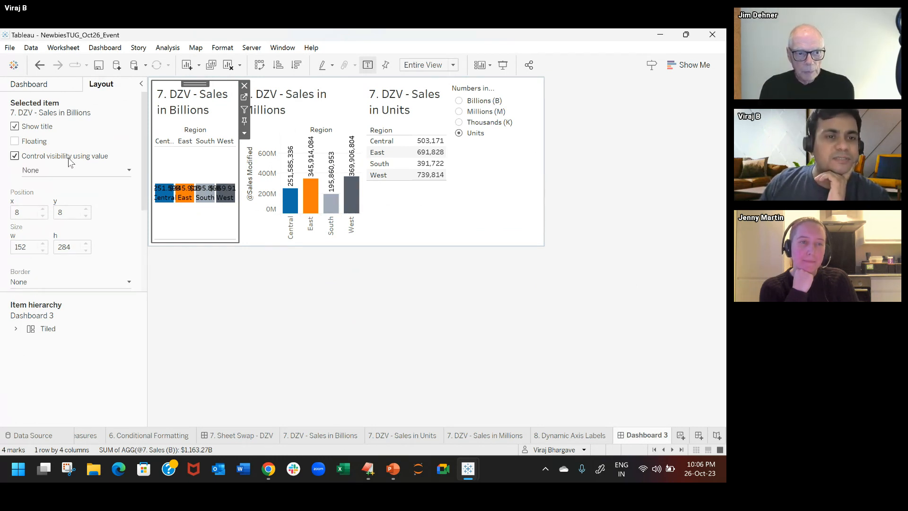
left_click(115, 173)
mouse_move(119, 199)
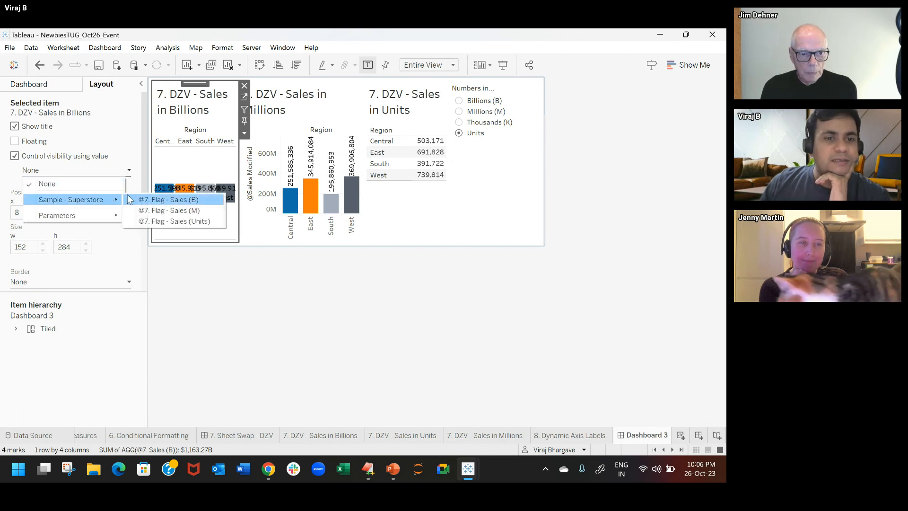
left_click(170, 200)
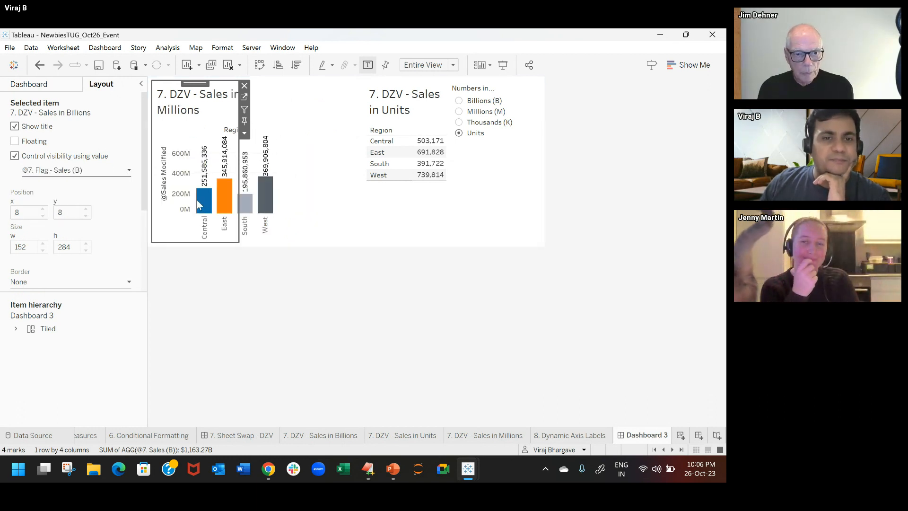
left_click(339, 300)
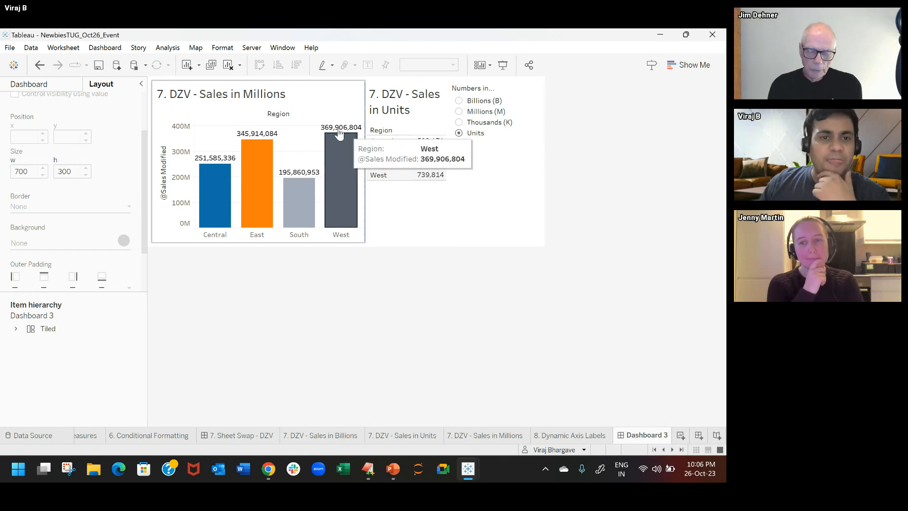
Step: Control the visibility of the 7. DZV - Sales in Millions sheet with the @7. Flag - Sales (M) field
left_click(234, 100)
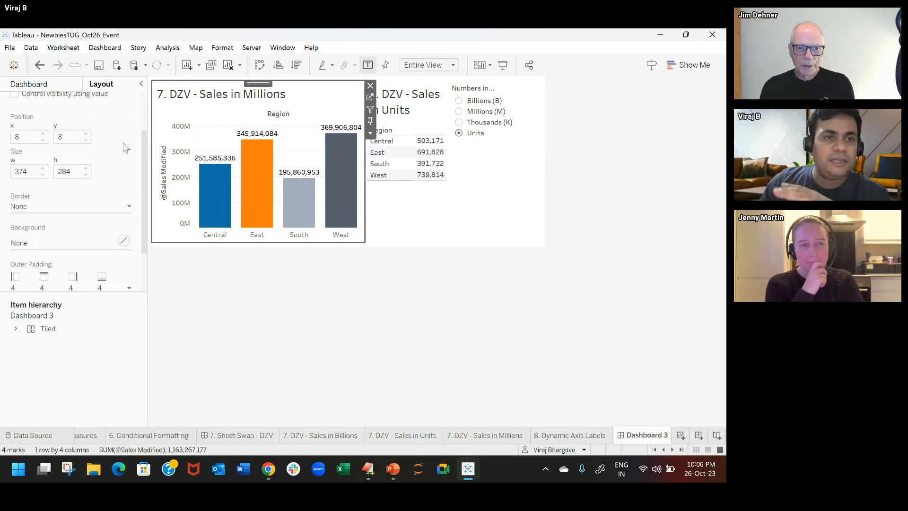
scroll(126, 151, "up", 2)
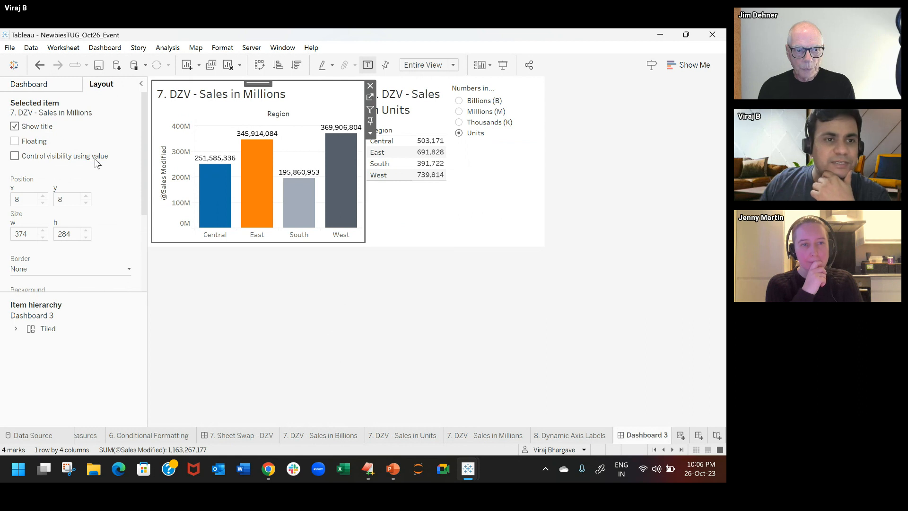
left_click(95, 158)
left_click(119, 173)
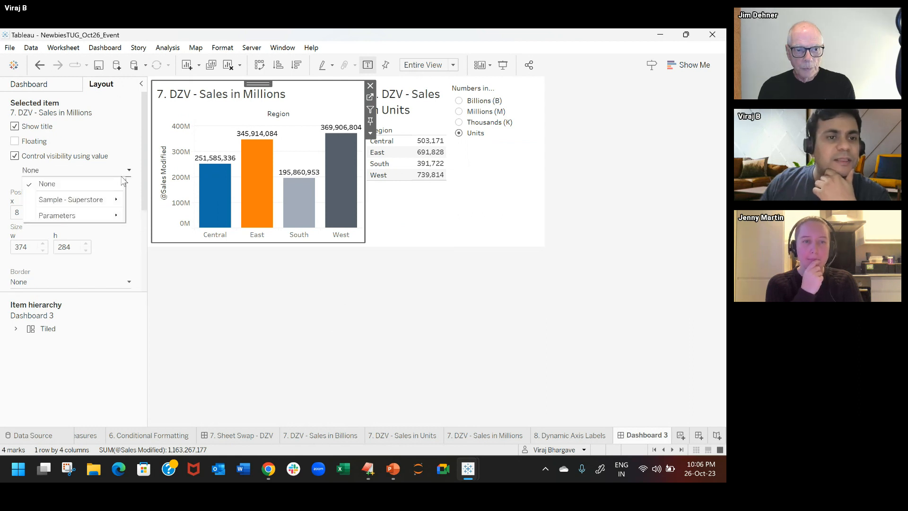
mouse_move(107, 200)
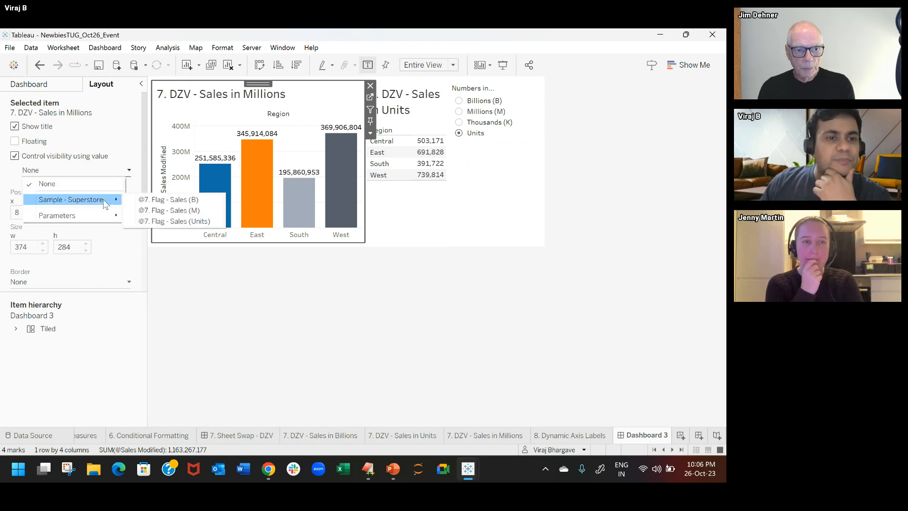
left_click(187, 210)
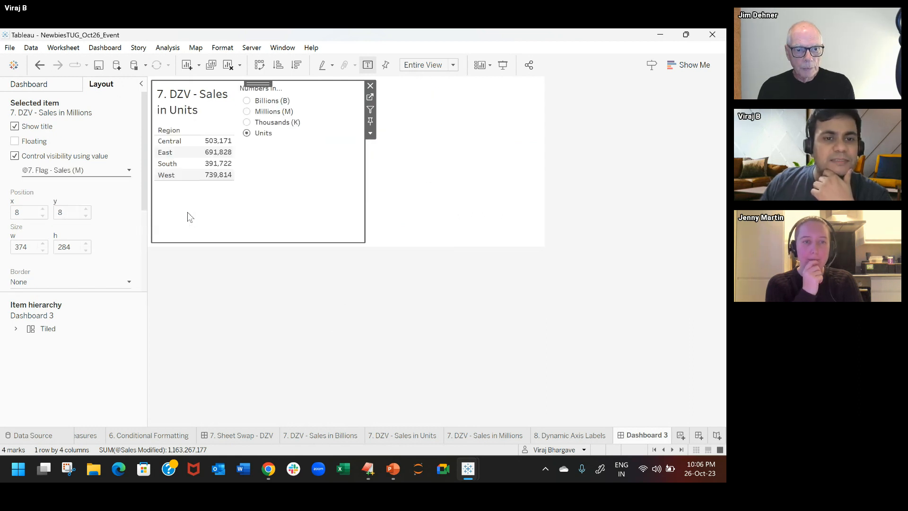
left_click(340, 198)
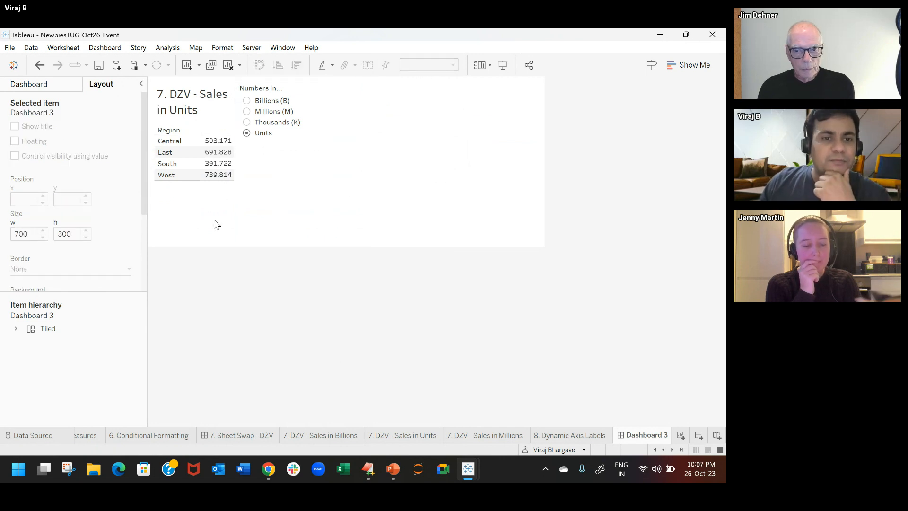
Step: Control the visibility of the 7. DZV - Sales in Units sheet with the @7. Flag - Sales (Units) field
left_click(203, 119)
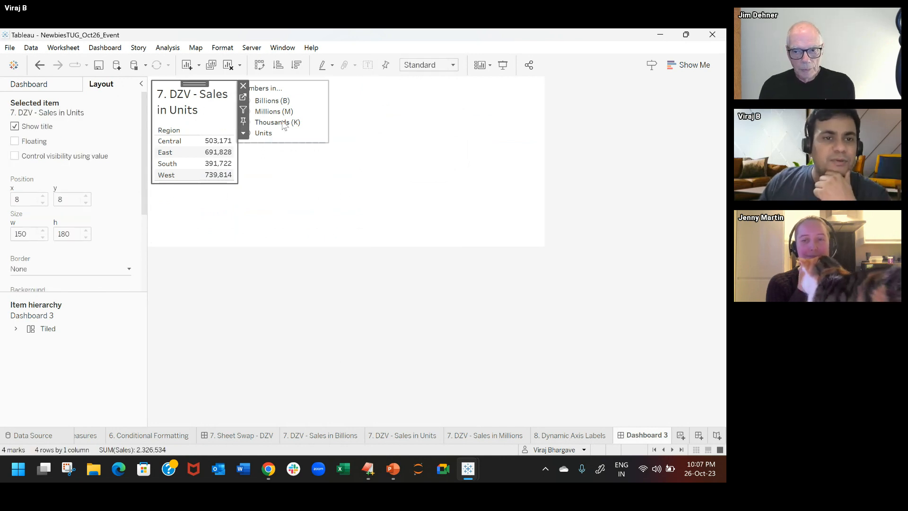
left_click(89, 157)
left_click(125, 170)
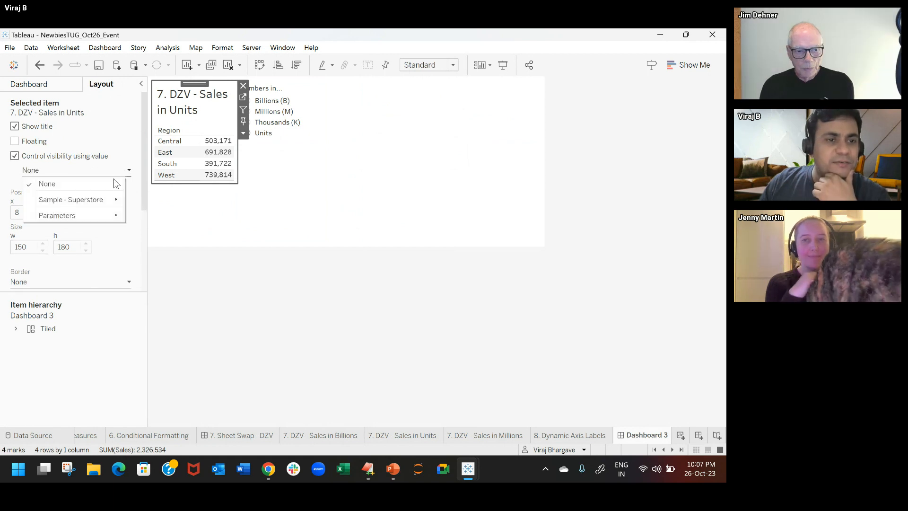
mouse_move(107, 199)
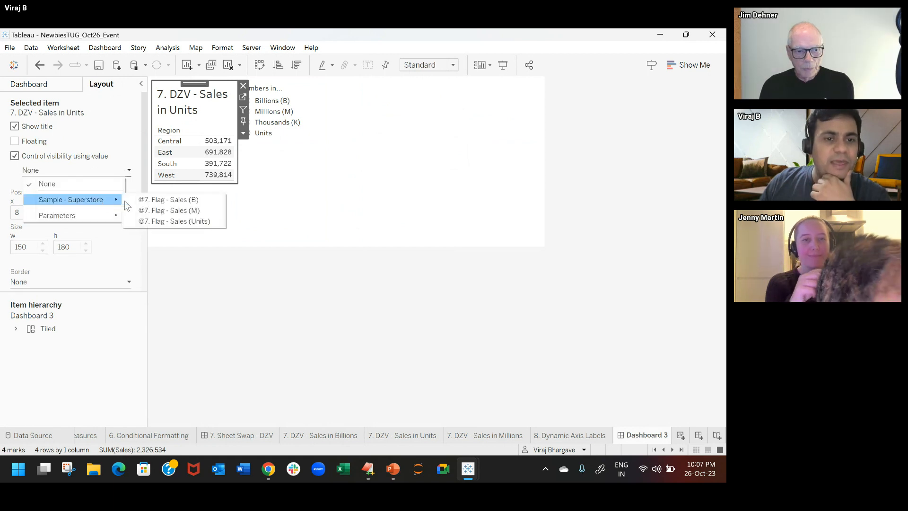
left_click(173, 221)
left_click(297, 165)
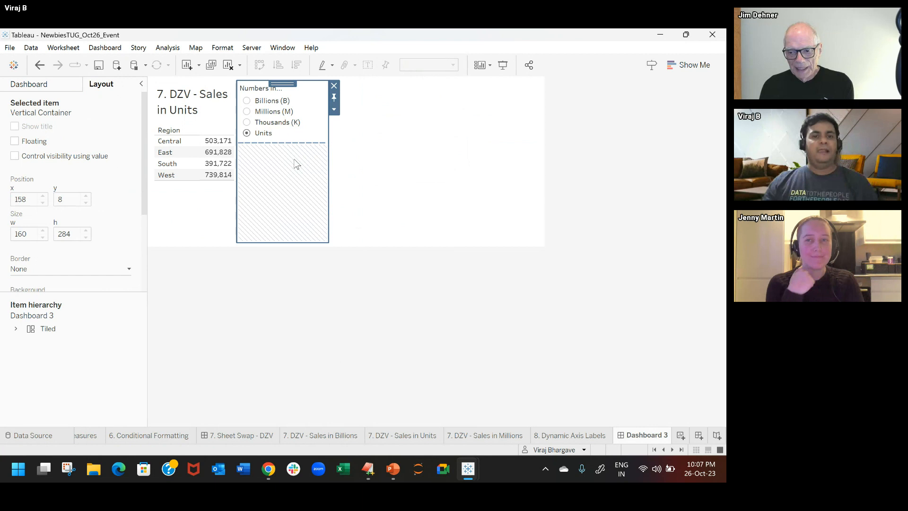
Step: Test the sheet swap on Dashboard 3 by switching Numbers in... to Billions (B) and Millions (M)
left_click(246, 101)
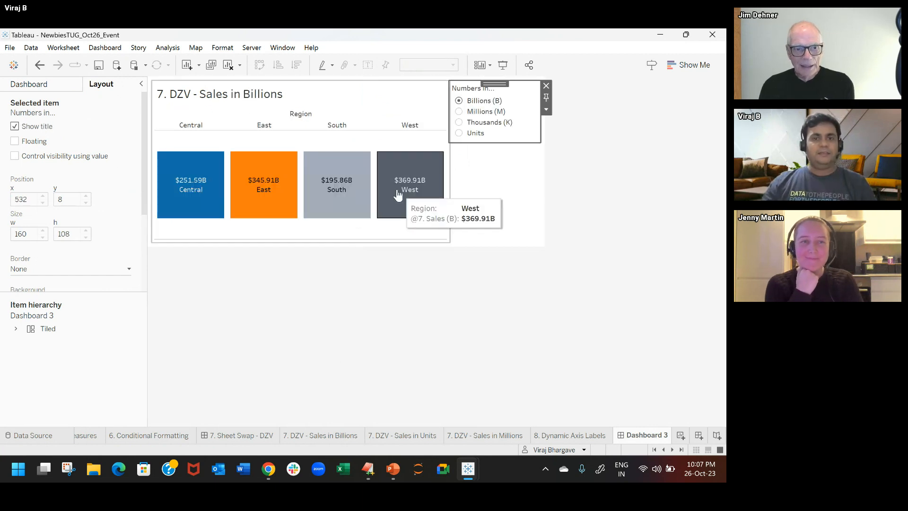
left_click(311, 94)
left_click(481, 113)
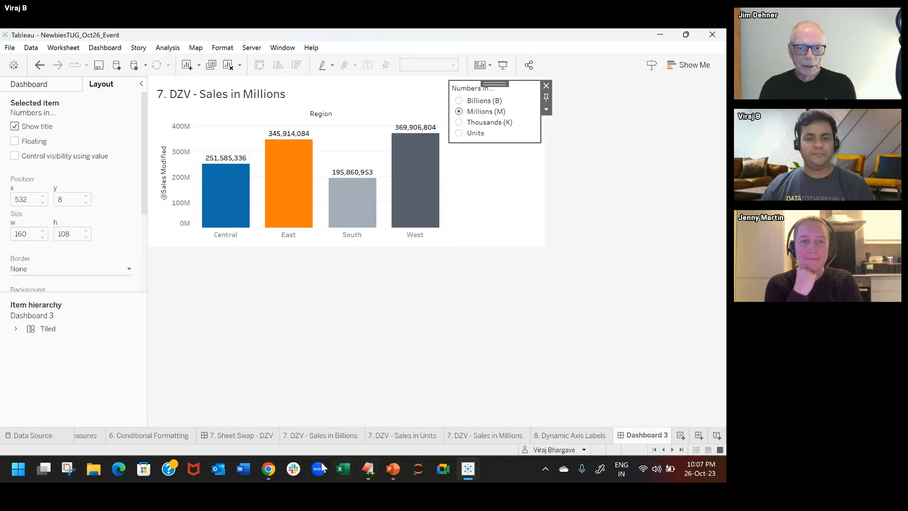
Step: On the 7. Sheet Swap - DZV dashboard, switch Numbers in... to Billions (B) and Units, and hide all its sheets
left_click(250, 435)
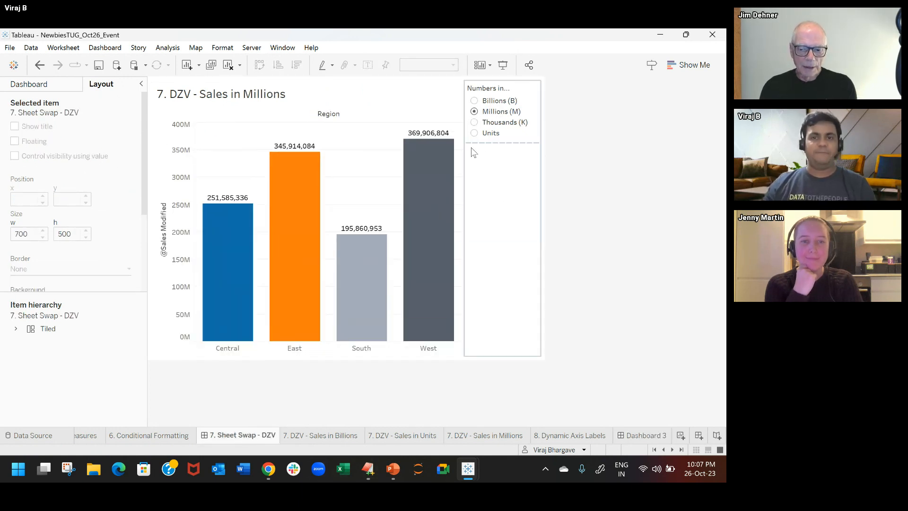
left_click_drag(474, 153, 474, 147)
left_click(474, 101)
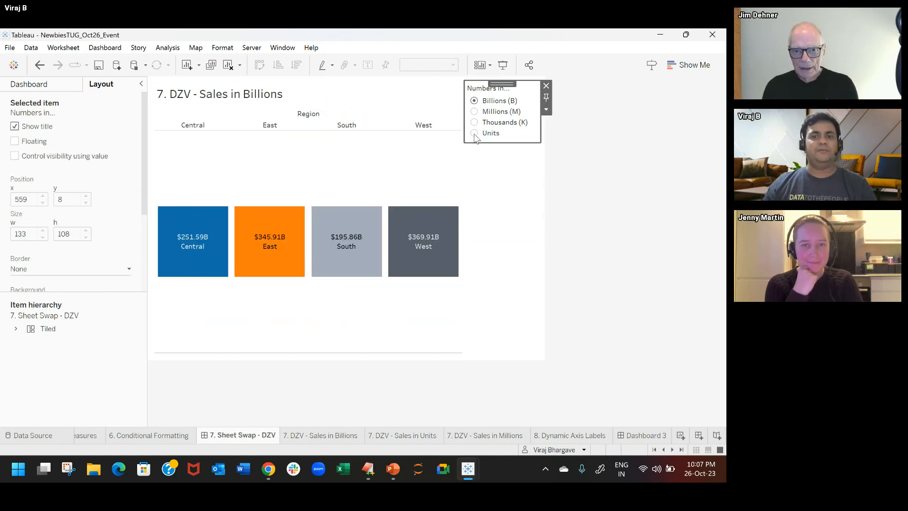
left_click(475, 133)
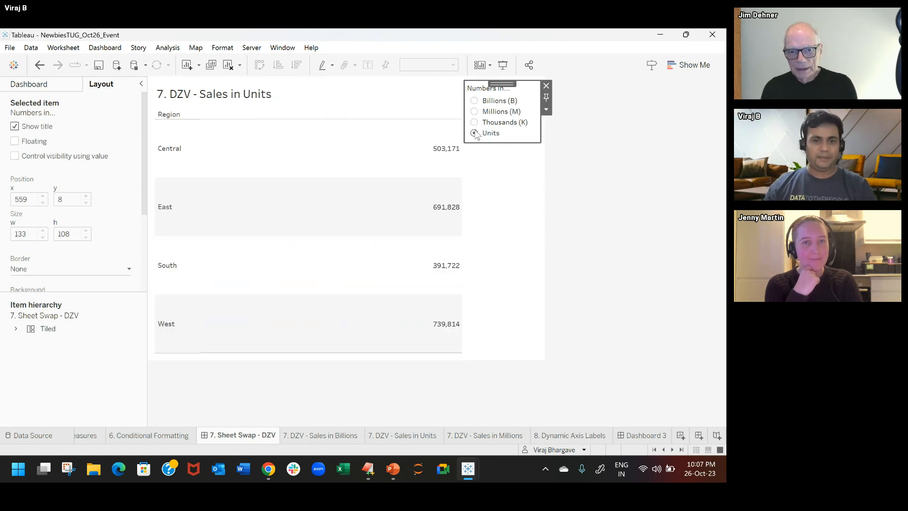
right_click(258, 440)
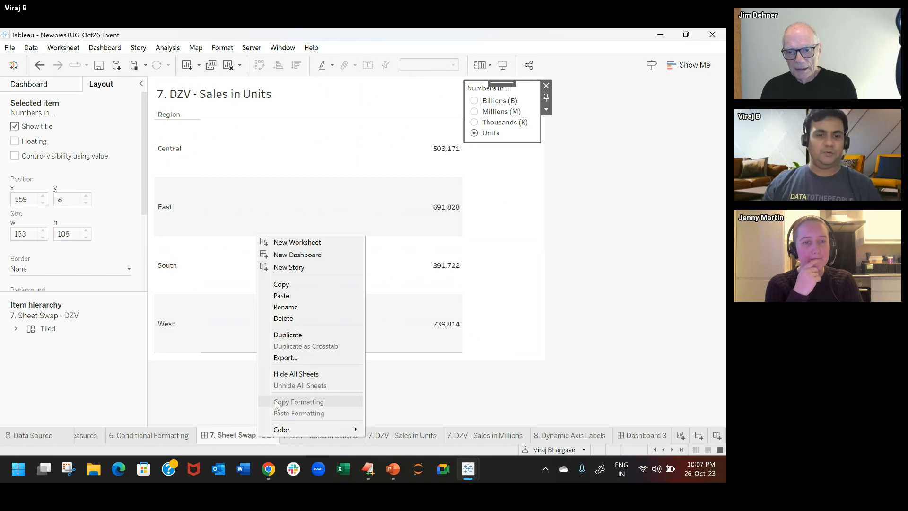
left_click(293, 375)
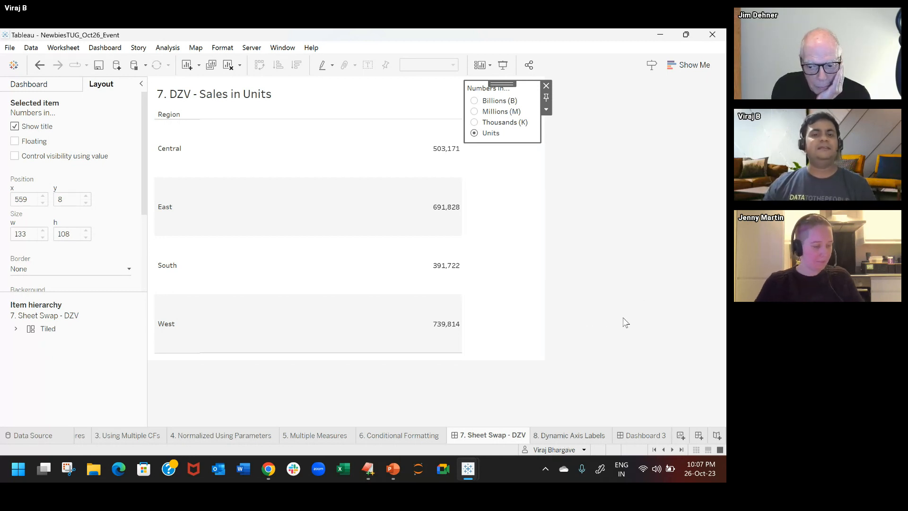
Step: Open the 8. Dynamic Axis Labels worksheet and set the Choose a Metric parameter to Profit
left_click(560, 435)
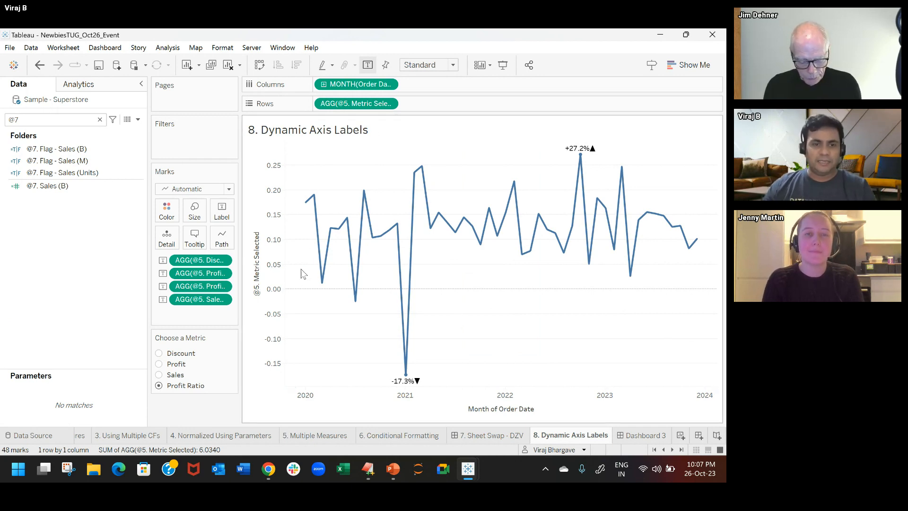
left_click(161, 358)
left_click(161, 364)
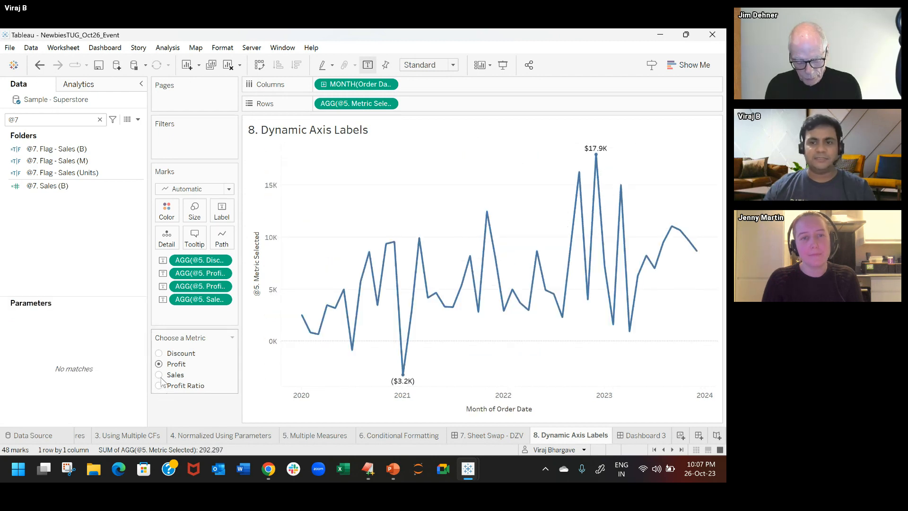
Step: Switch the Choose a Metric parameter to Sales and Profit Ratio, and check the title of the vertical axis
left_click(160, 375)
left_click(158, 386)
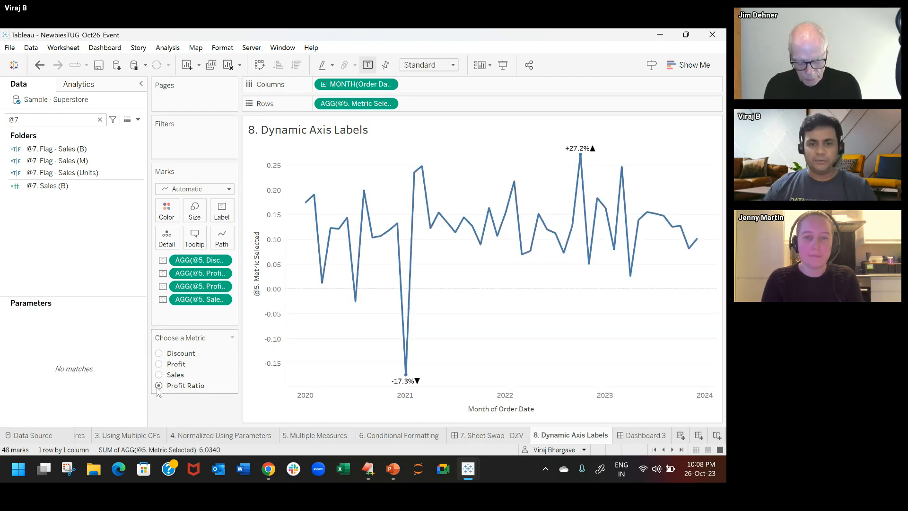
left_click(266, 230)
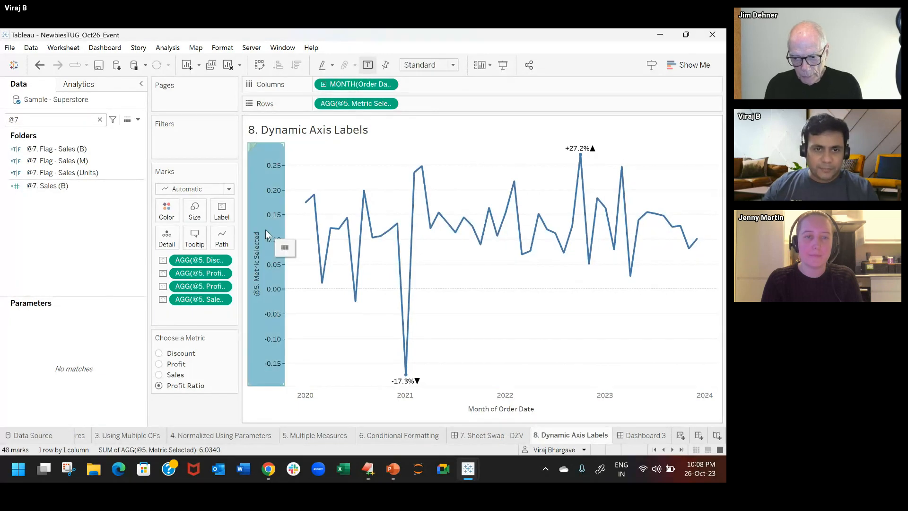
mouse_move(257, 287)
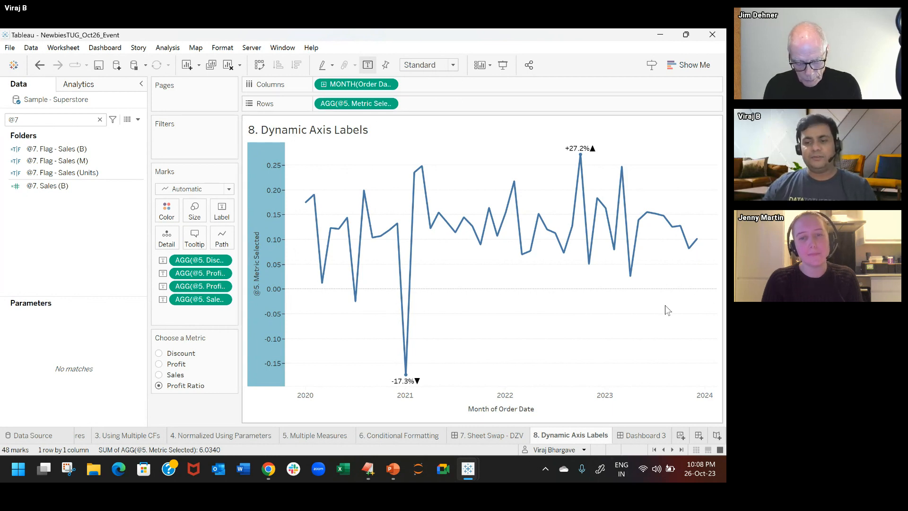
Step: Create a new dashboard with a horizontal container and place the 8. Dynamic Axis Labels sheet in it
left_click(700, 434)
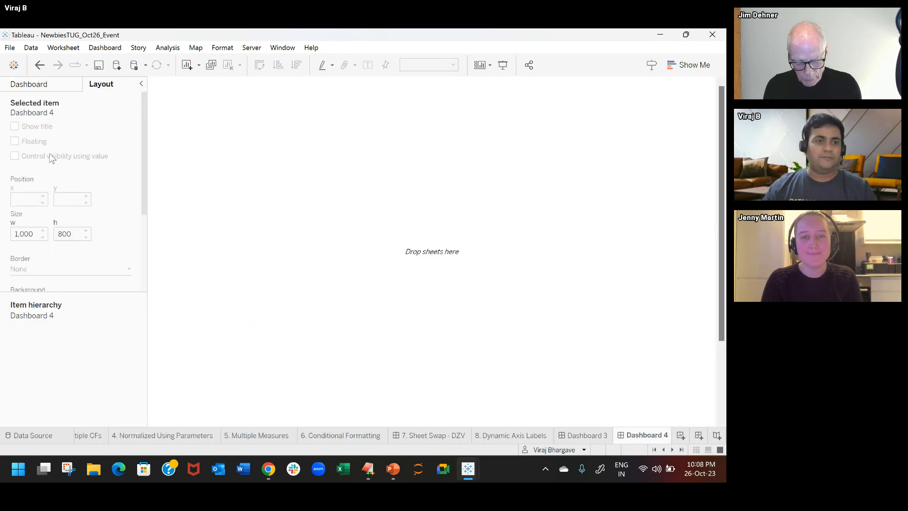
left_click(61, 83)
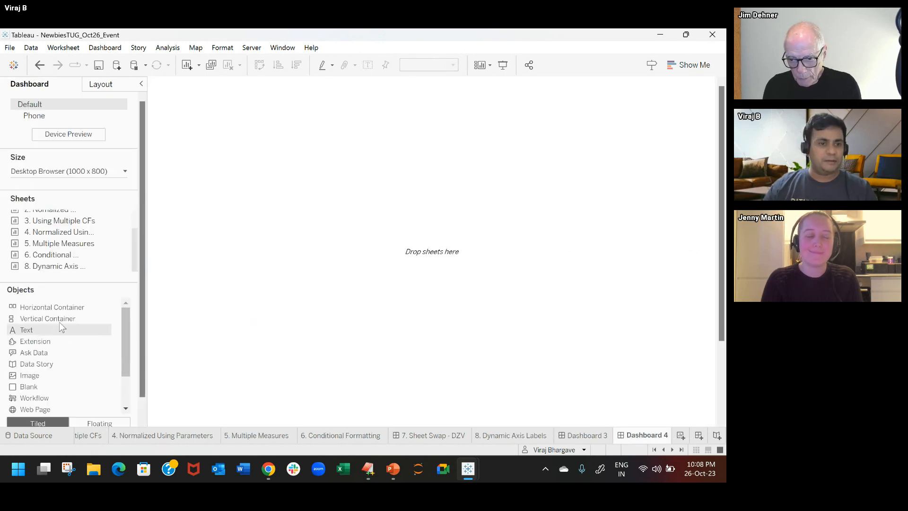
left_click_drag(56, 311, 448, 211)
mouse_move(67, 267)
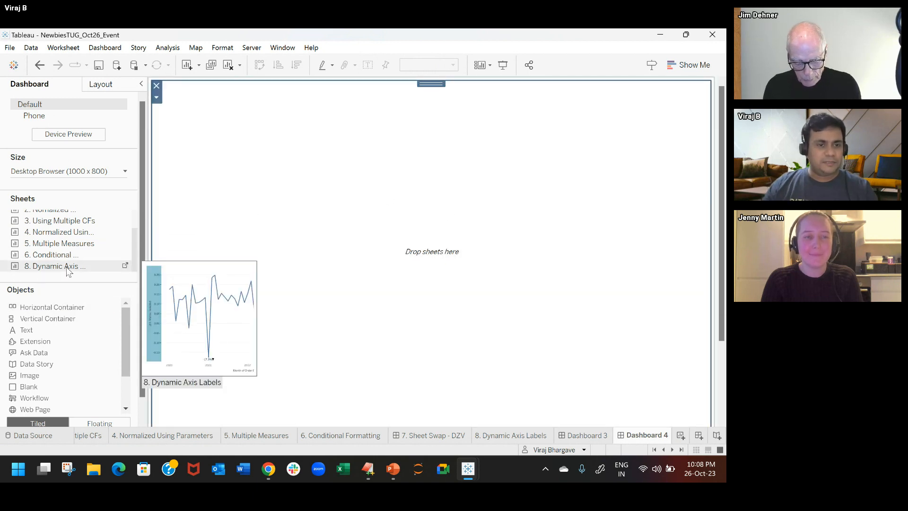
left_click_drag(68, 272, 401, 237)
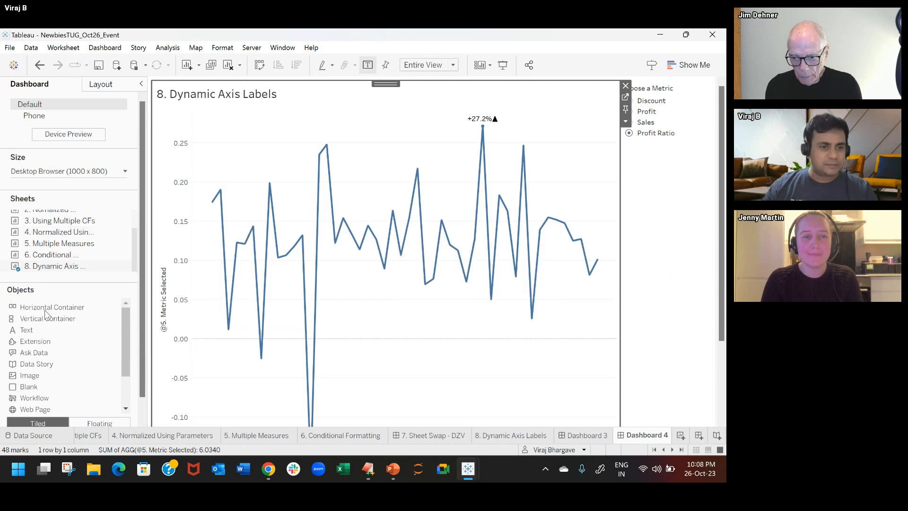
Step: Add a text object to the dashboard that contains the Choose a Metric parameter value
double_click(27, 330)
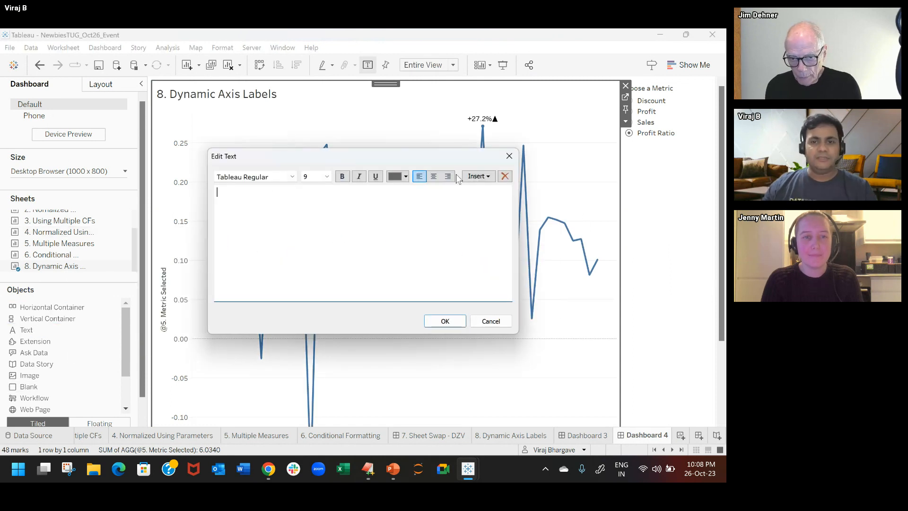
left_click(477, 176)
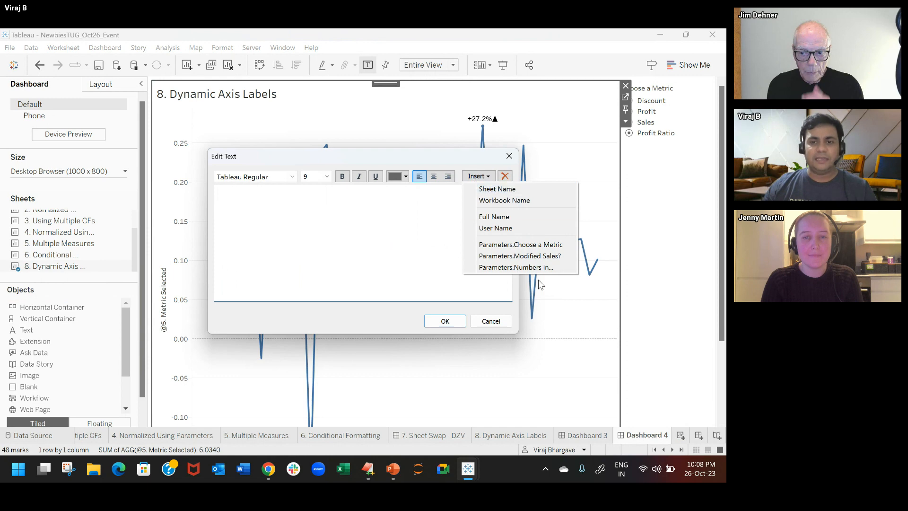
left_click(516, 245)
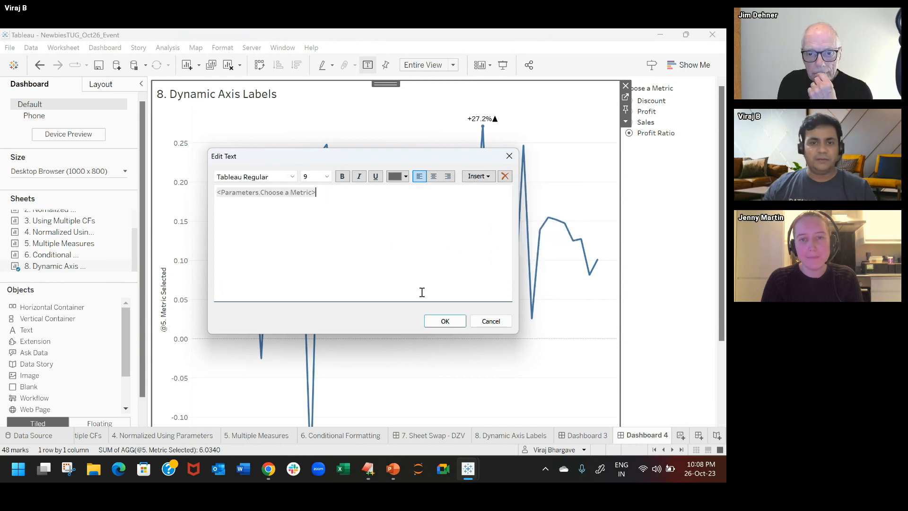
left_click(444, 322)
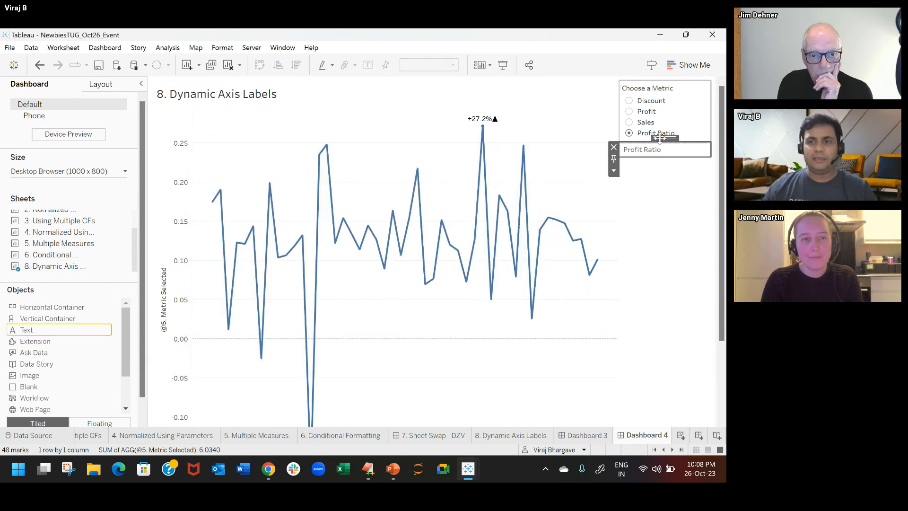
Step: Make the text object floating and place it over the vertical axis title of the chart
left_click_drag(662, 142, 672, 220)
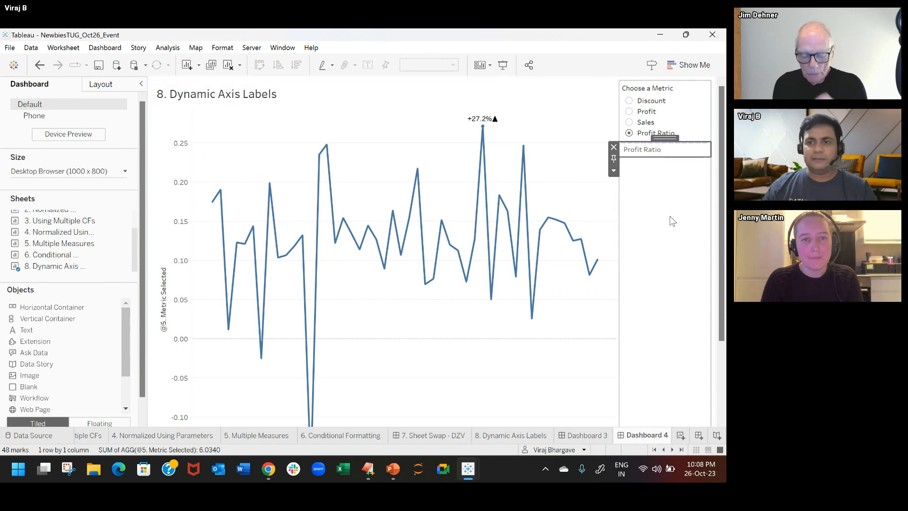
left_click(614, 171)
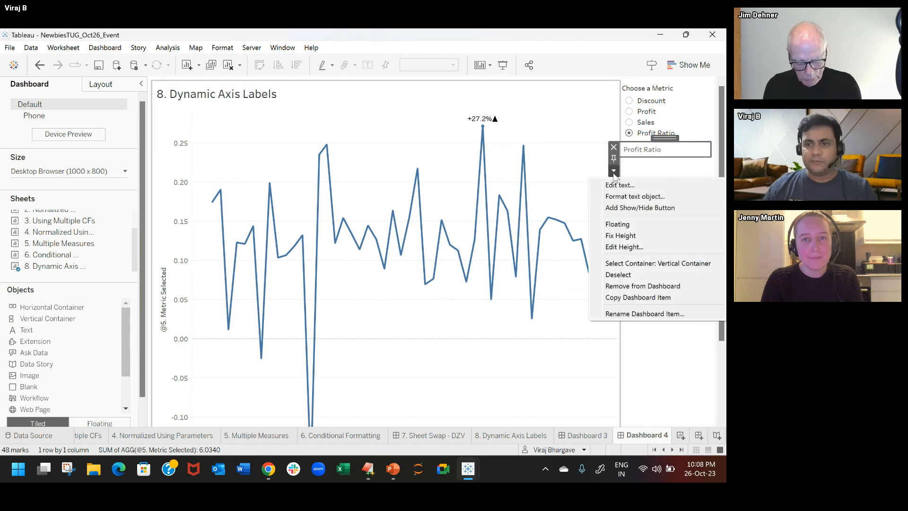
left_click(634, 223)
left_click_drag(658, 156, 218, 267)
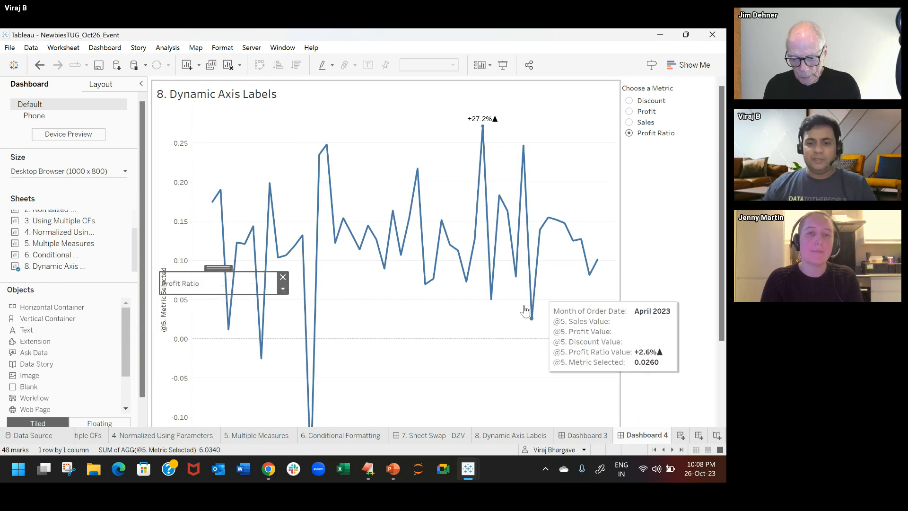
Step: On the 8. Dynamic Axis Labels worksheet, set the vertical axis title to use the Choose a Metric parameter
left_click(520, 435)
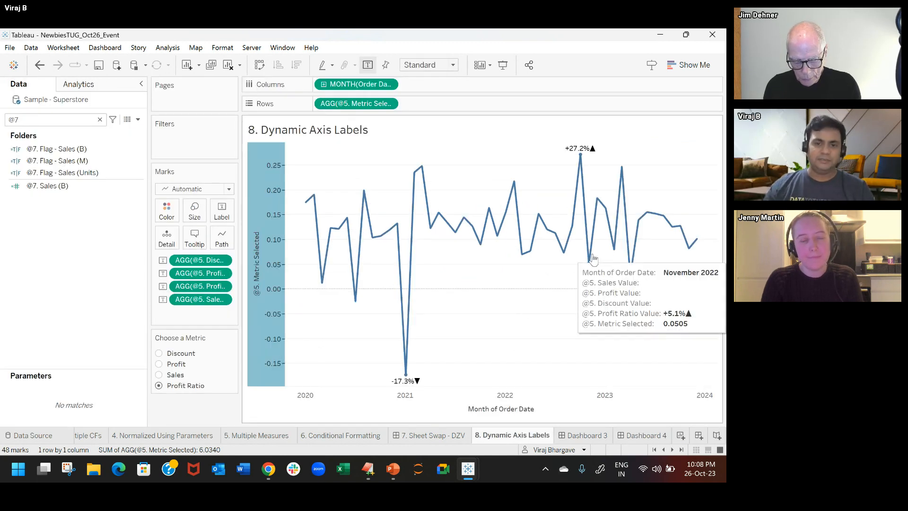
right_click(266, 244)
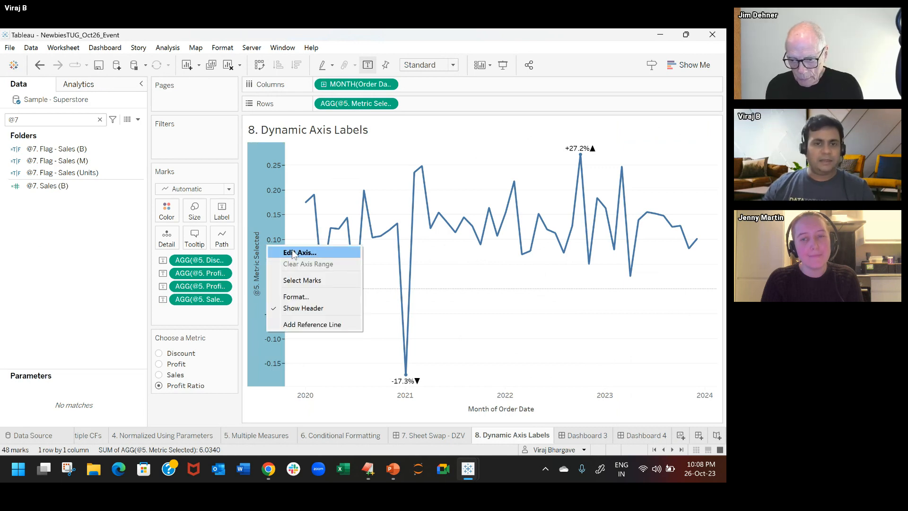
left_click(334, 256)
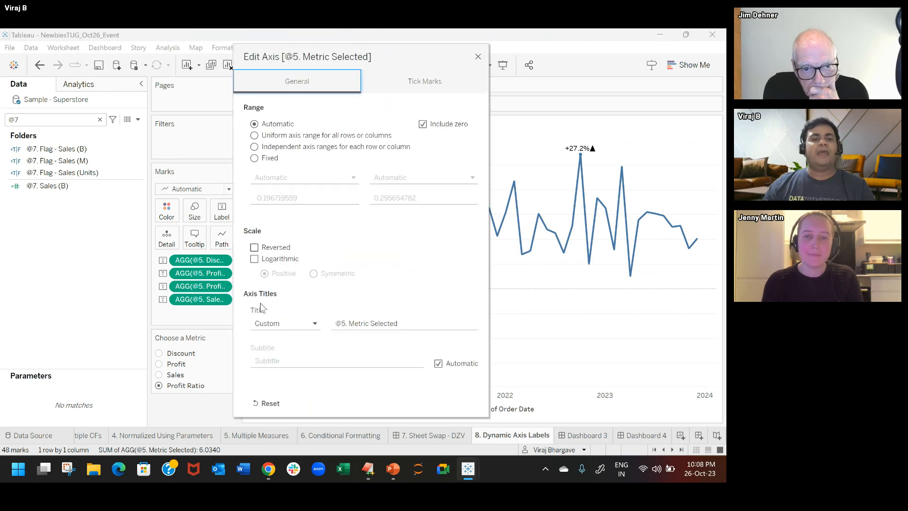
left_click(315, 325)
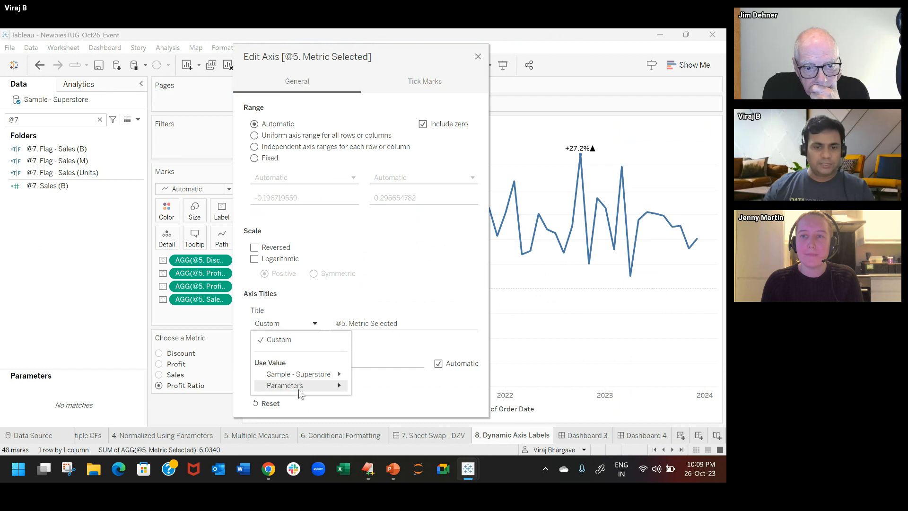
mouse_move(301, 387)
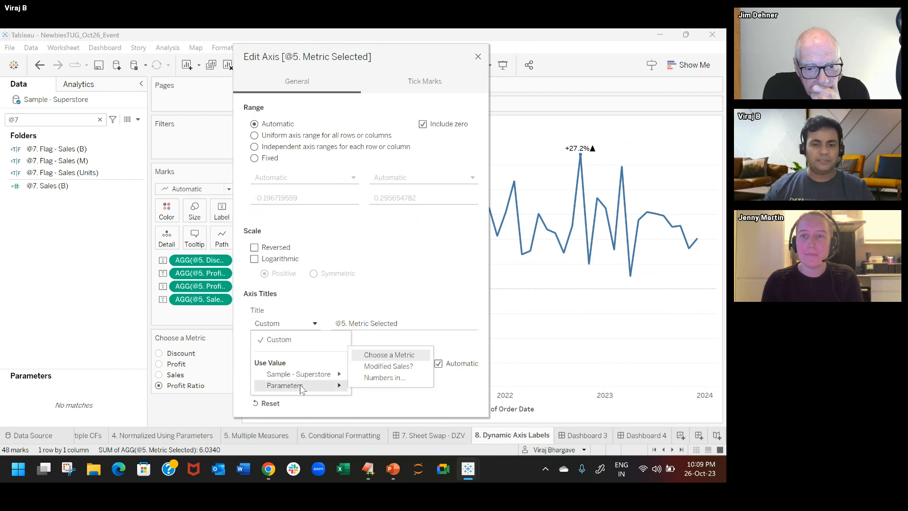
left_click(383, 356)
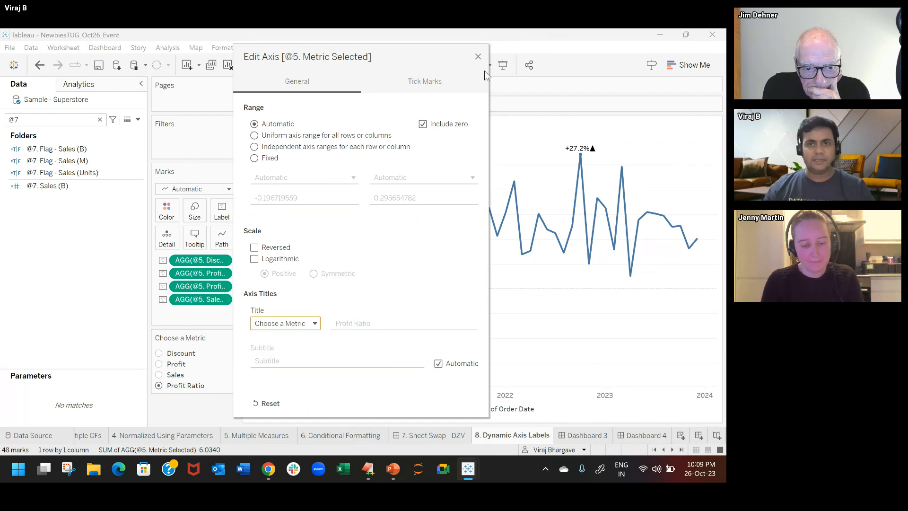
left_click(478, 56)
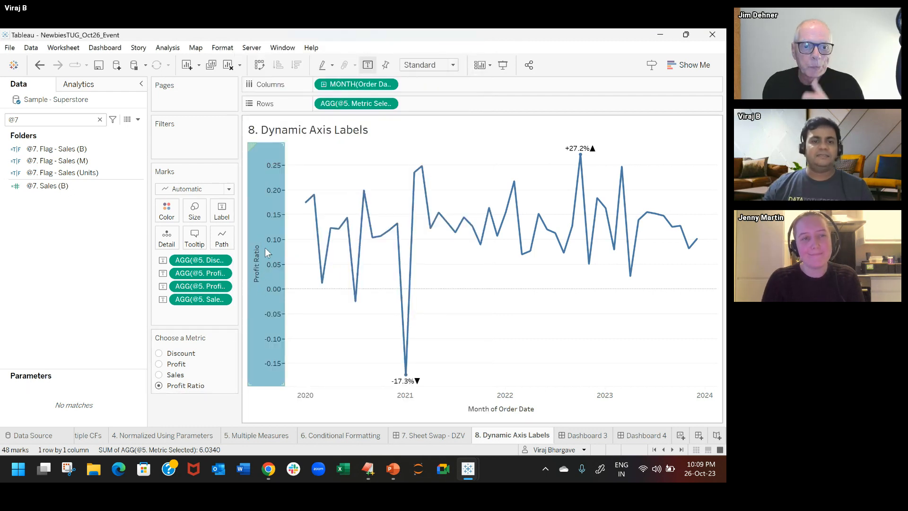
Step: Test the dynamic axis title with the Sales, Profit and Discount metrics, and check it on Dashboard 4
left_click(159, 375)
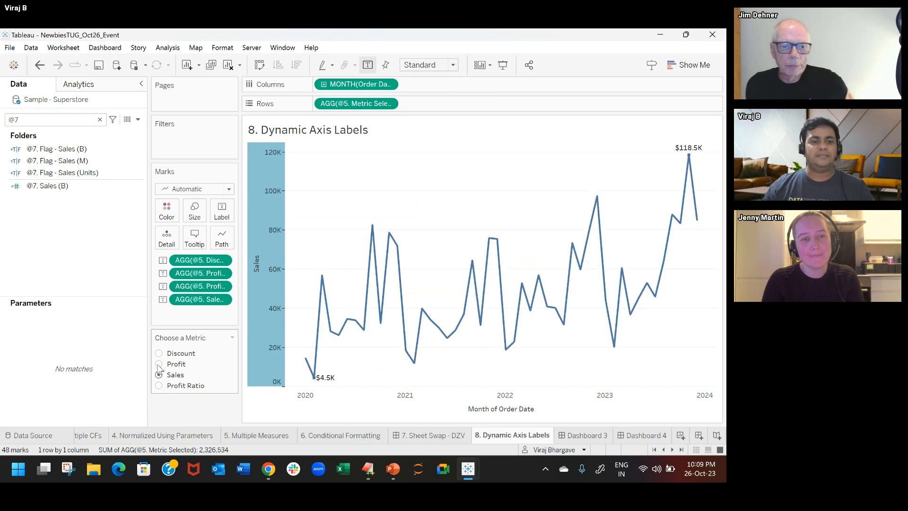
left_click(158, 364)
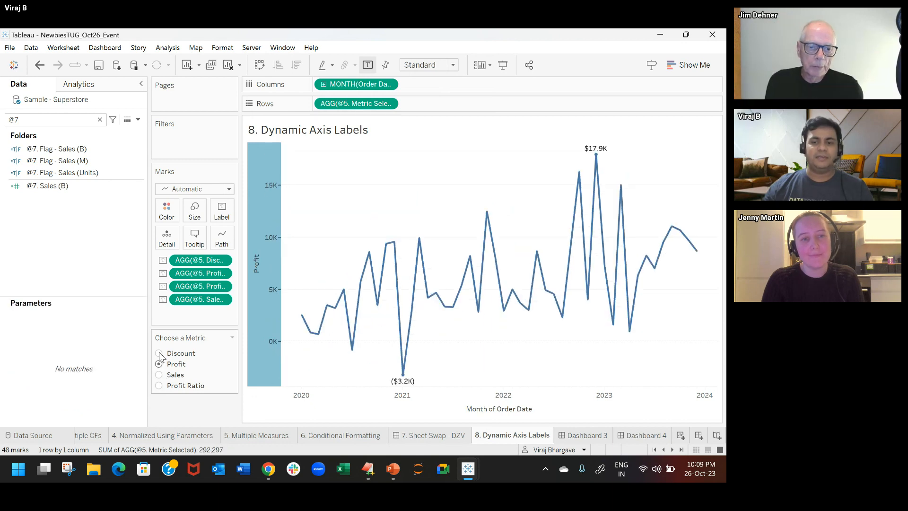
left_click(159, 353)
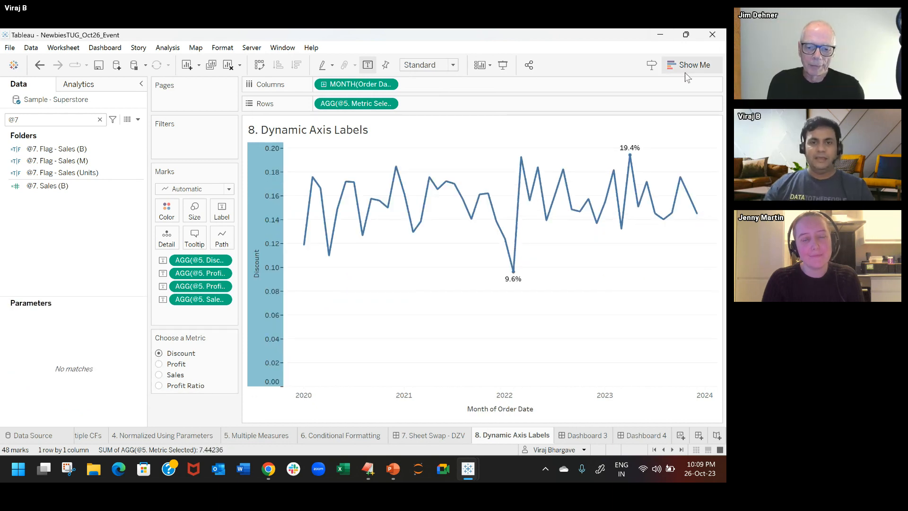
left_click(584, 435)
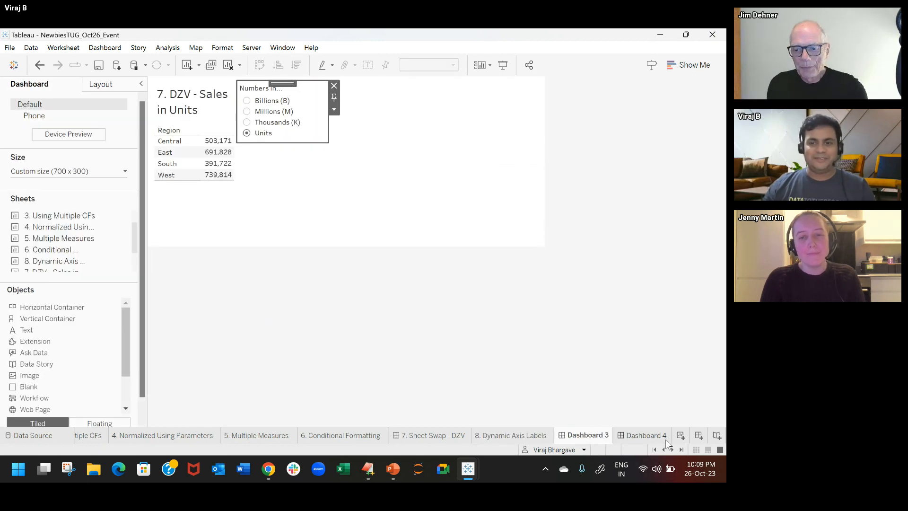
left_click(640, 436)
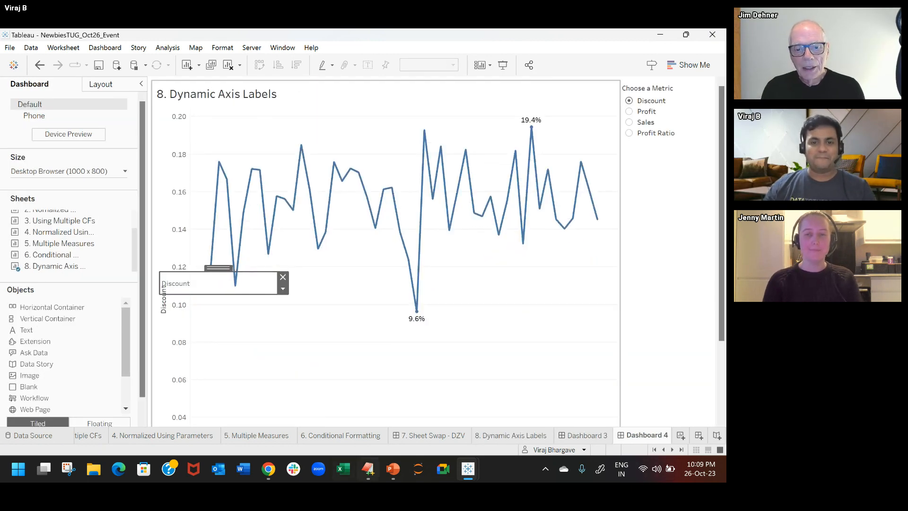
Step: Switch to the Chrome screen-sharing window and stop sharing the screen
mouse_move(269, 470)
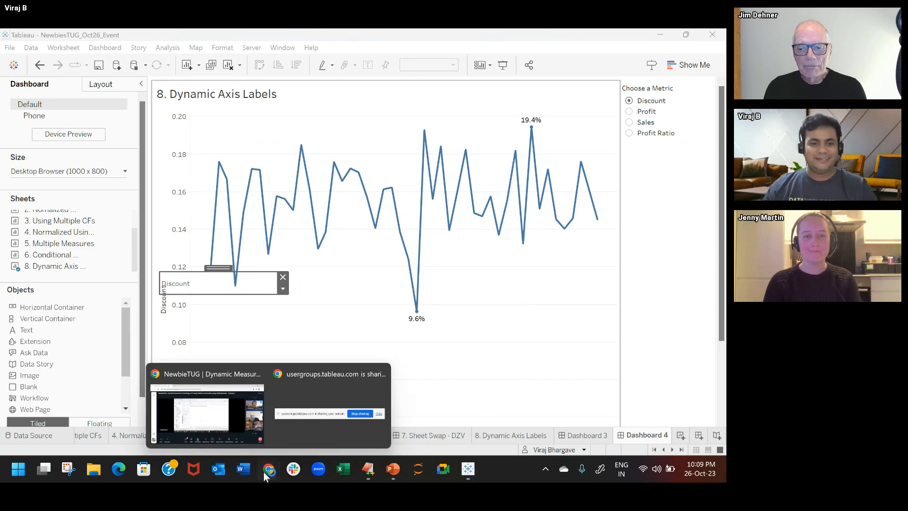
left_click(334, 417)
left_click(431, 436)
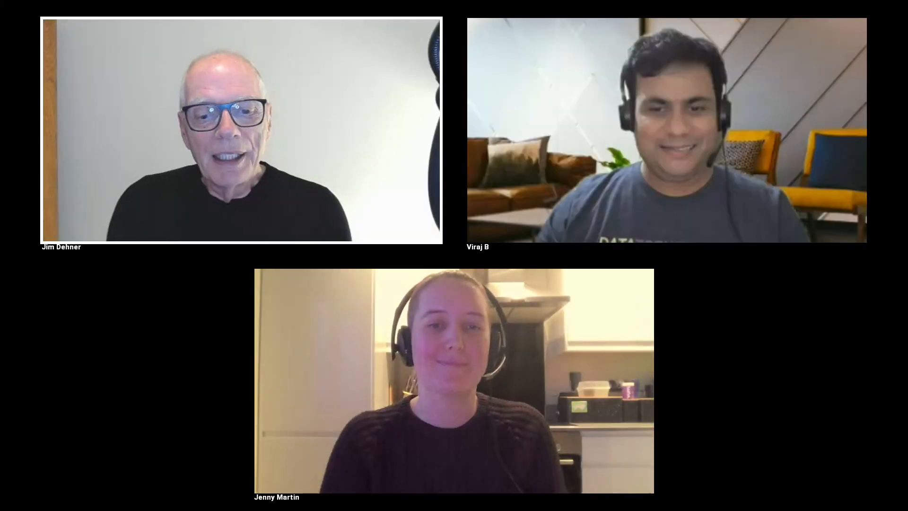
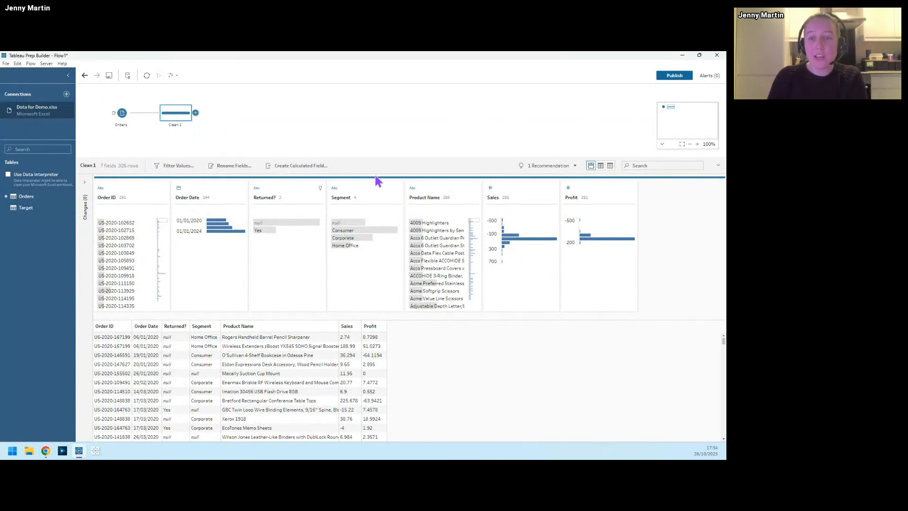
Step: Review the Orders input step's fields and return to the Clean 1 step to view its field profiles
left_click(121, 120)
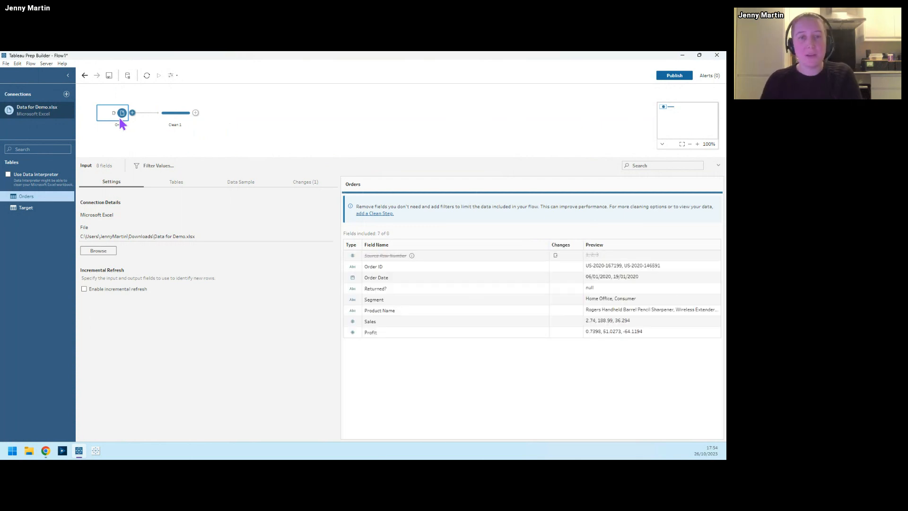
left_click(165, 113)
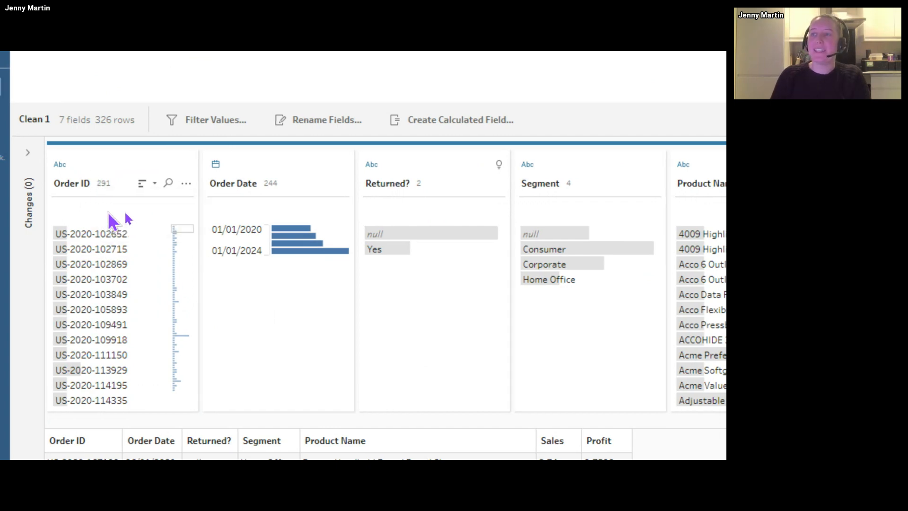
mouse_move(108, 189)
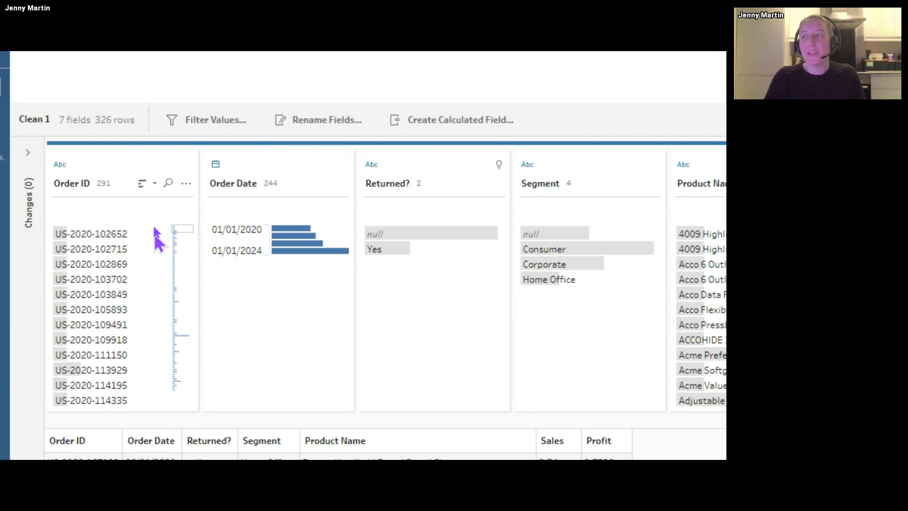
Step: Browse the Order ID values along the field's distribution overview, ending at its longest bar
left_click(179, 249)
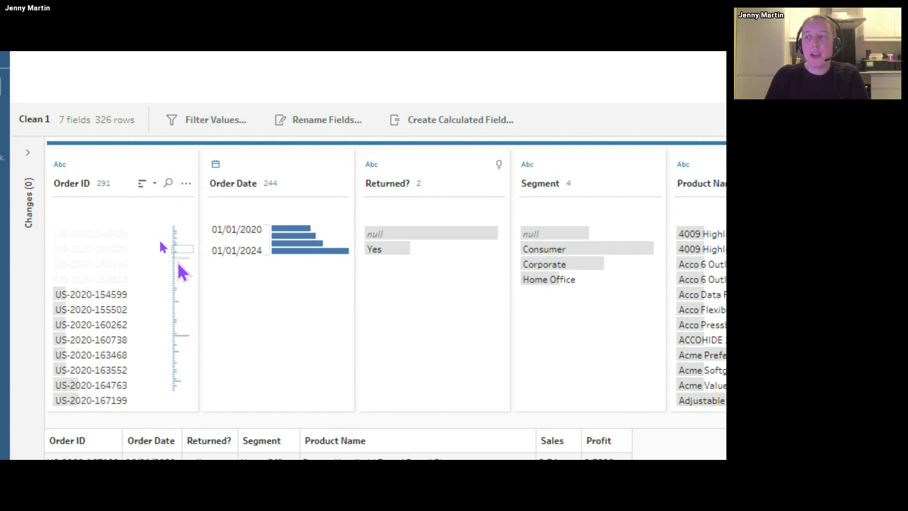
left_click(182, 310)
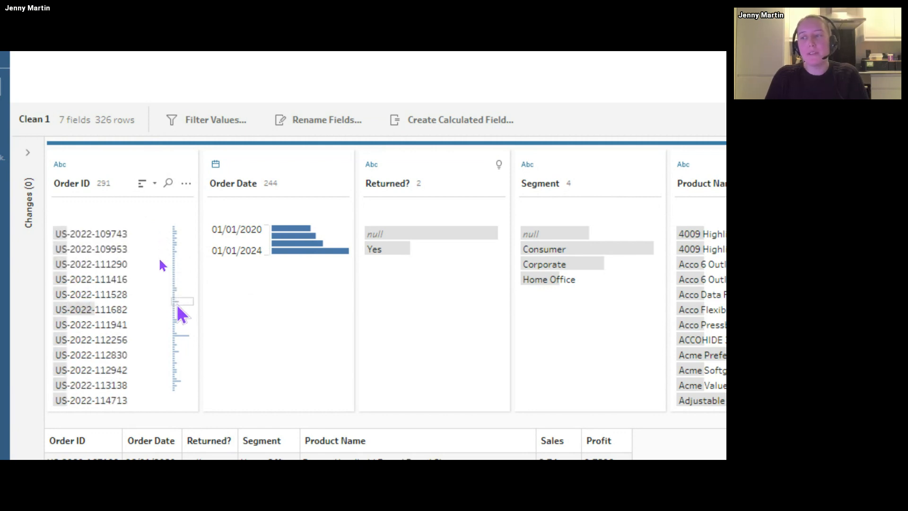
left_click(181, 315)
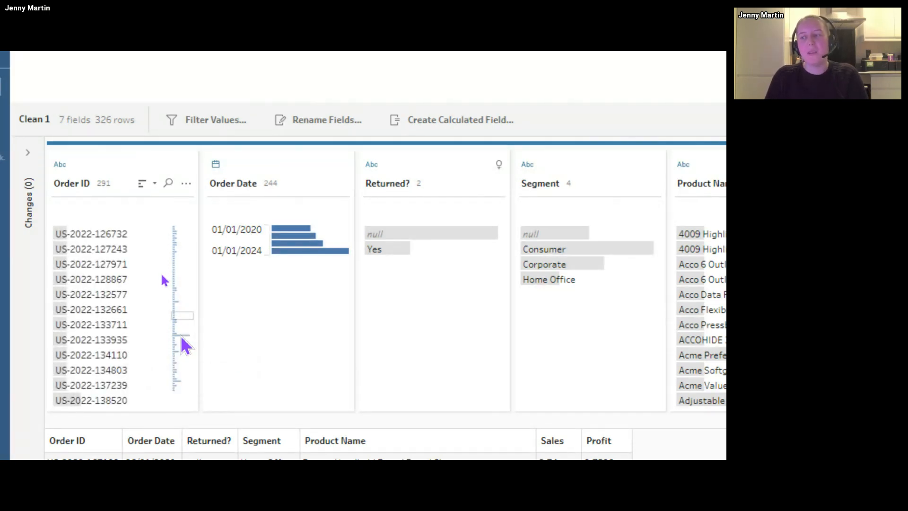
left_click(181, 336)
mouse_move(144, 229)
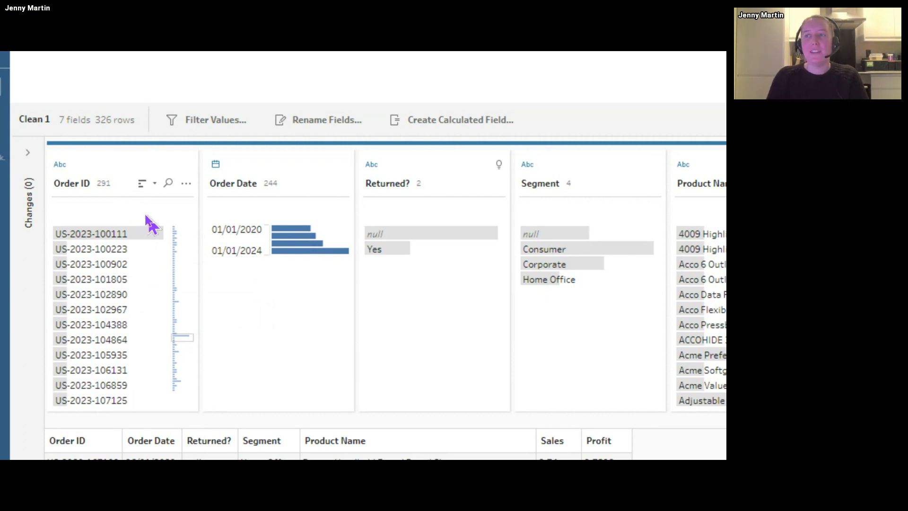
Step: Sort the Order ID values by count in descending order
left_click(155, 184)
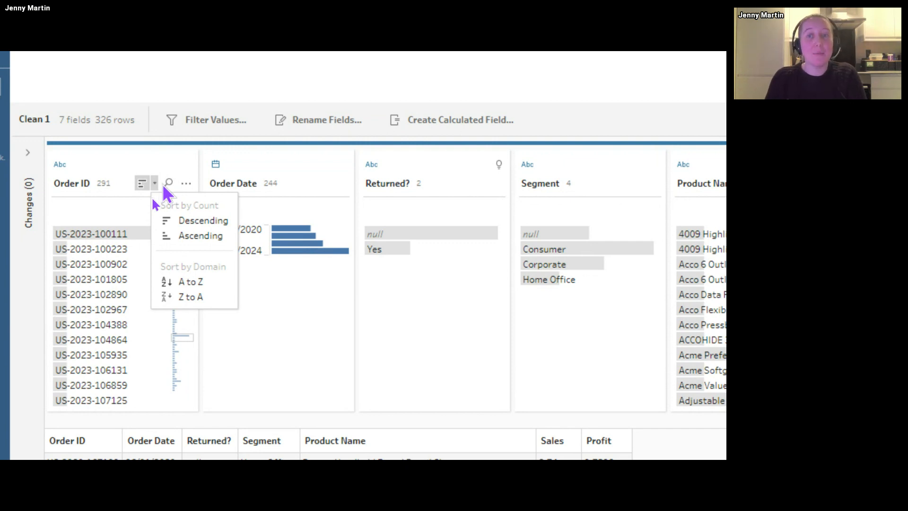
left_click(163, 221)
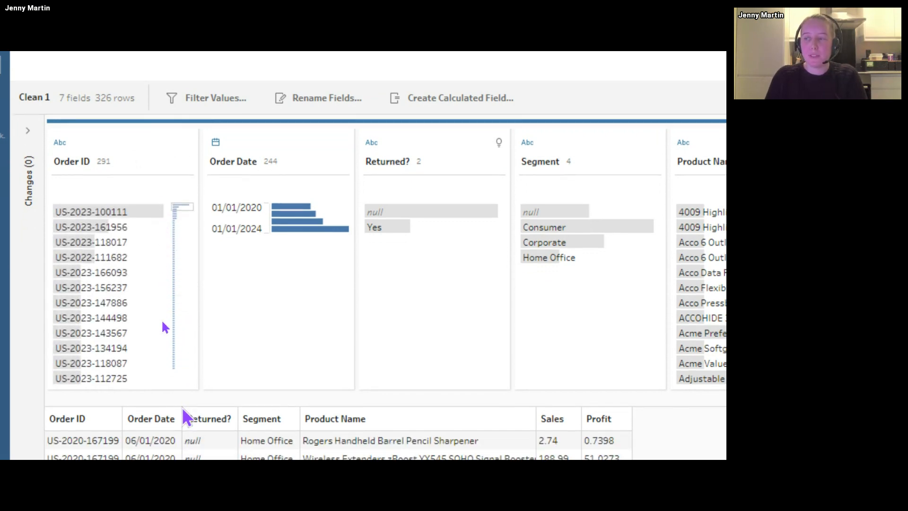
mouse_move(144, 224)
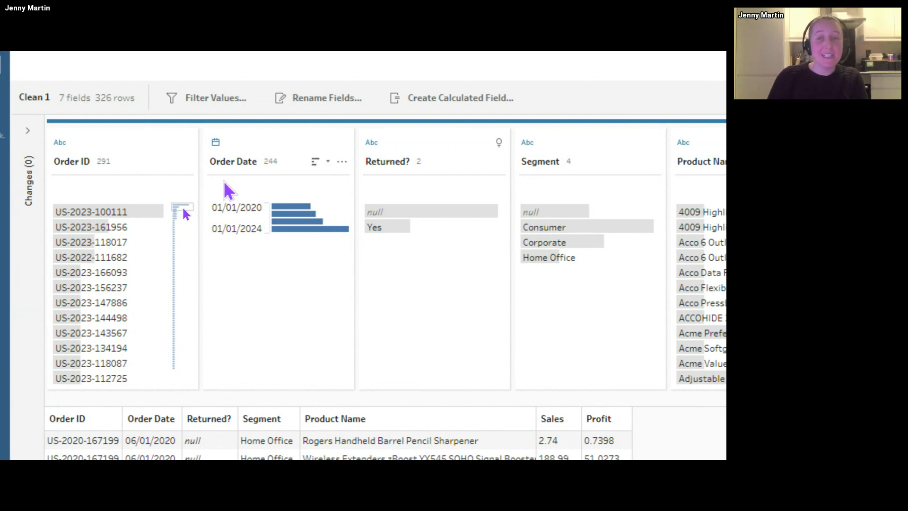
Step: Check the data type and data role options available for the Order Date field
left_click(238, 154)
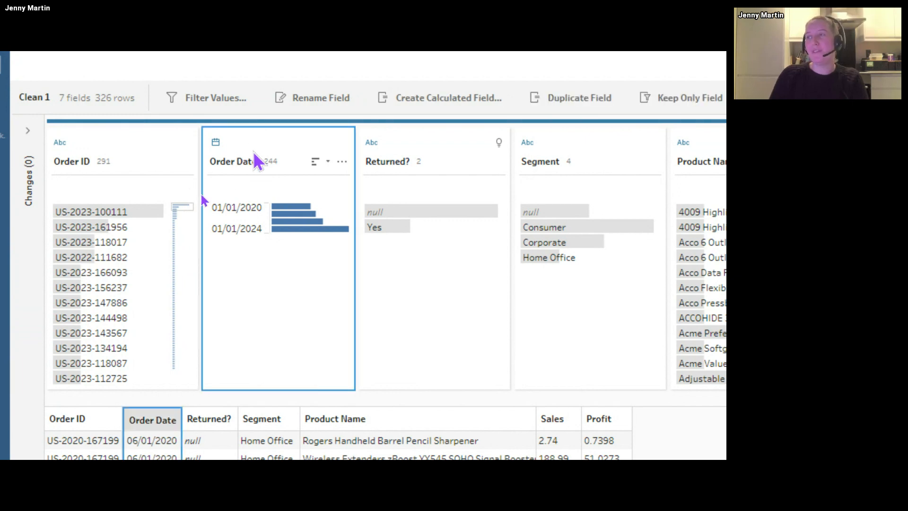
left_click(215, 143)
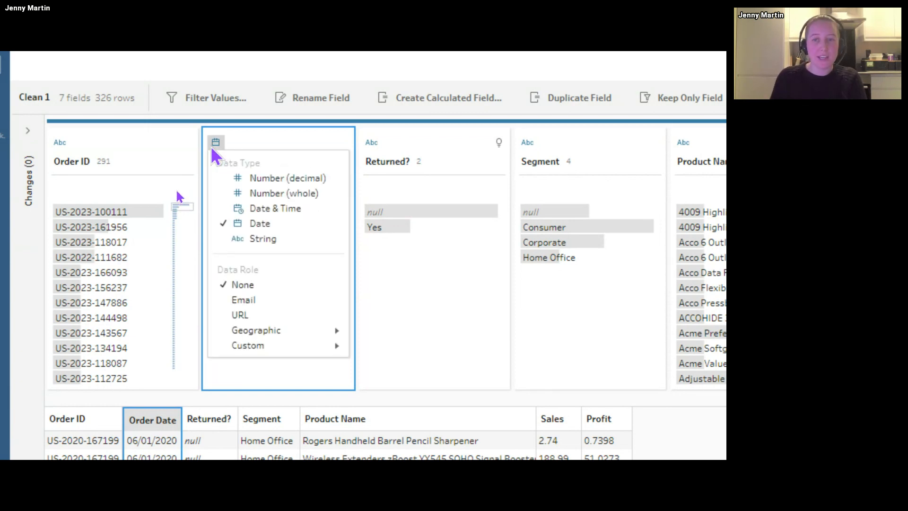
left_click(259, 141)
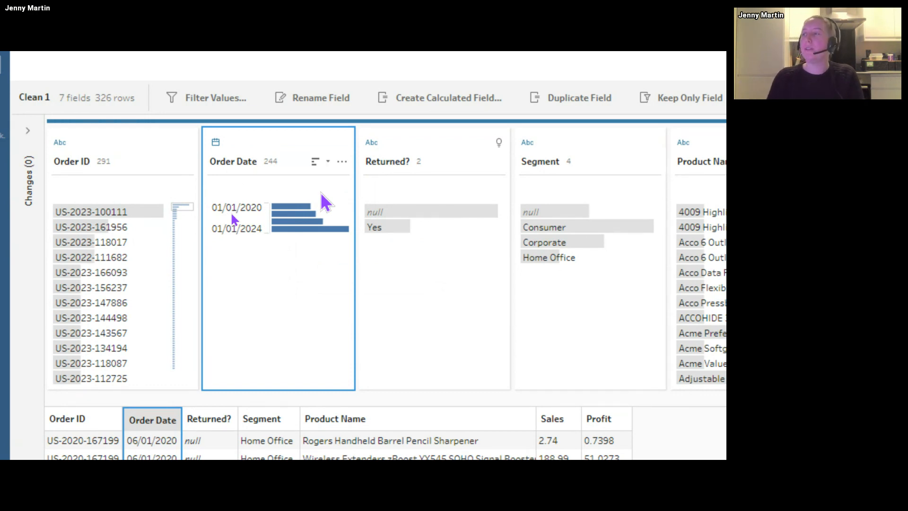
Step: Change the Order Date field's view state to Detail
mouse_move(334, 231)
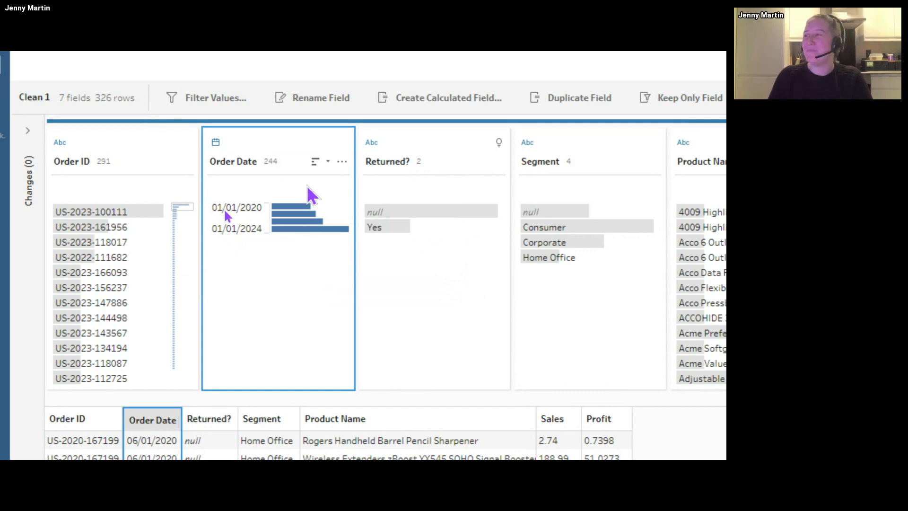
left_click(341, 165)
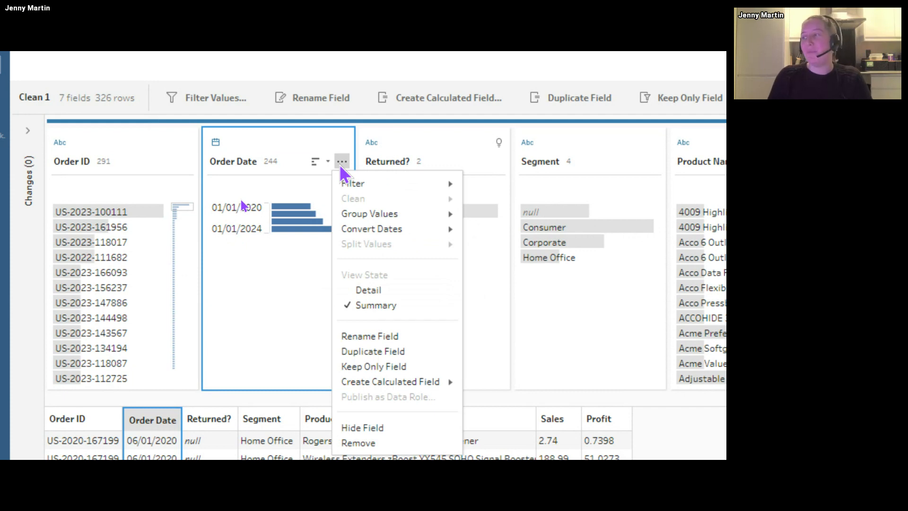
left_click(400, 289)
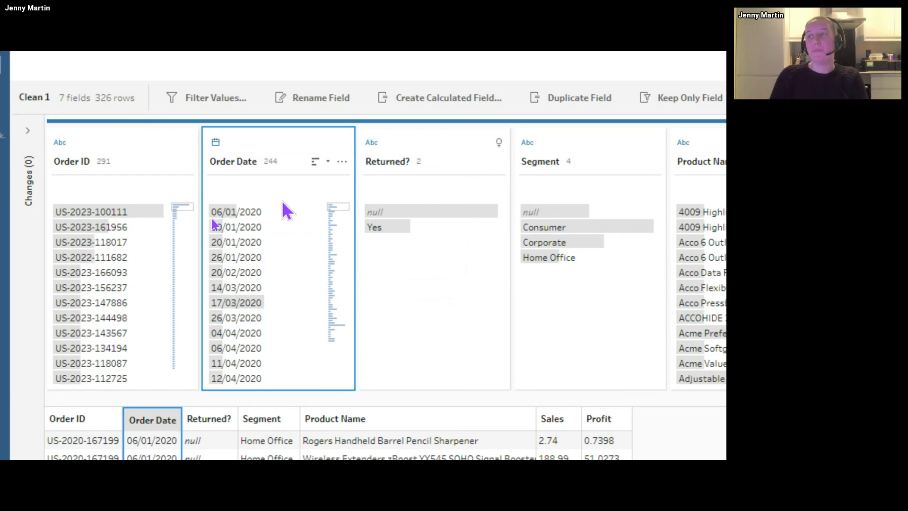
mouse_move(280, 212)
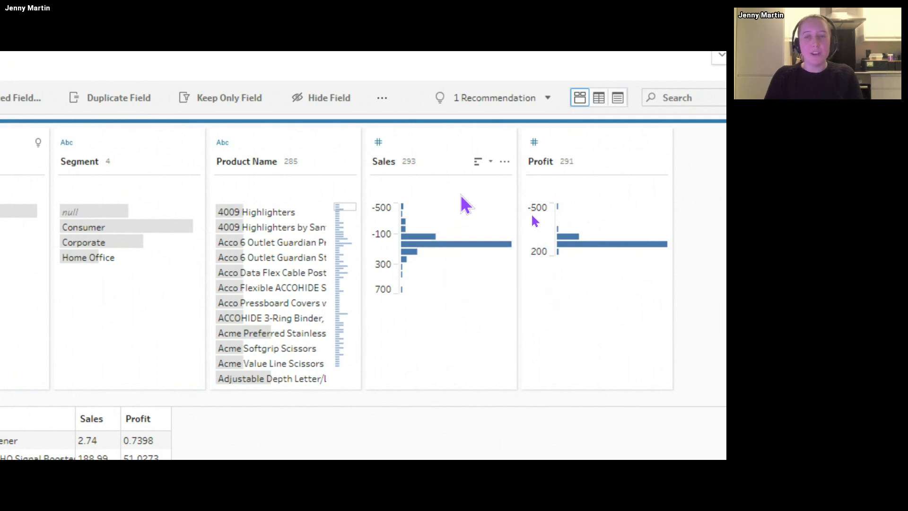
Step: Check the Sales field's view state options and inspect its histogram bins
left_click(504, 162)
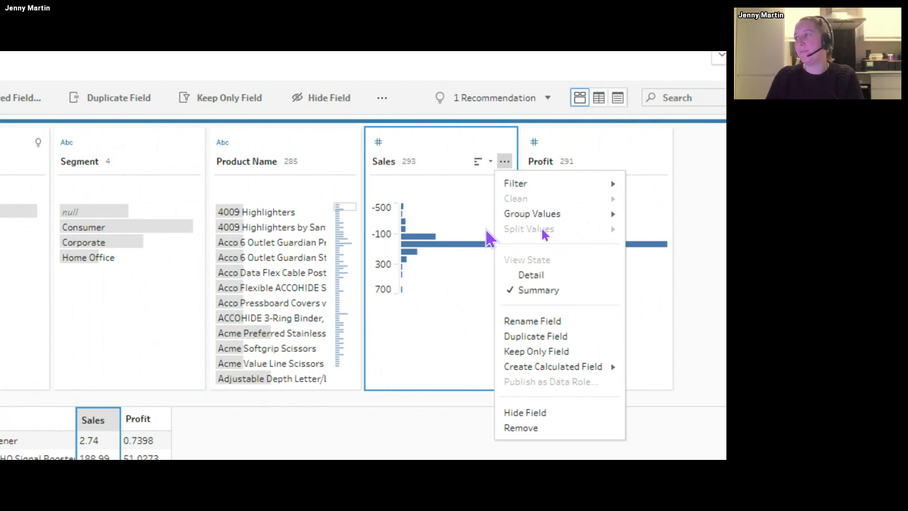
left_click(471, 191)
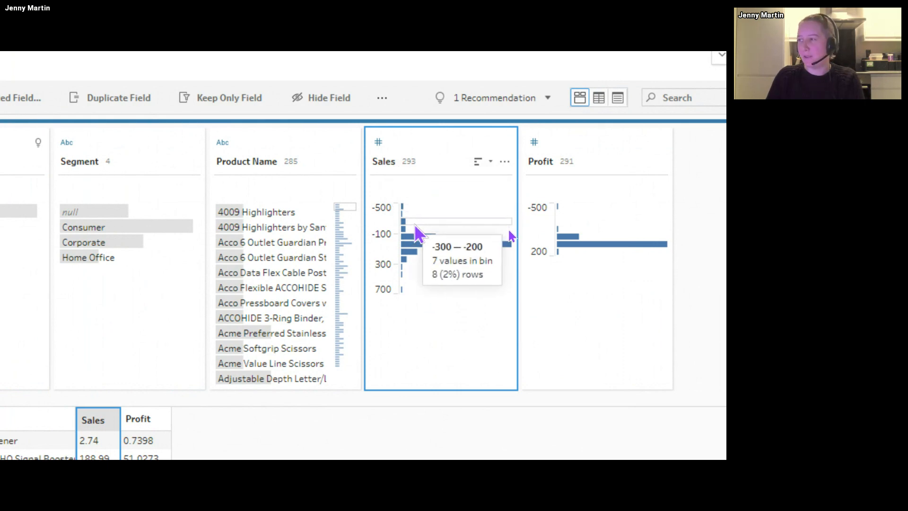
mouse_move(430, 207)
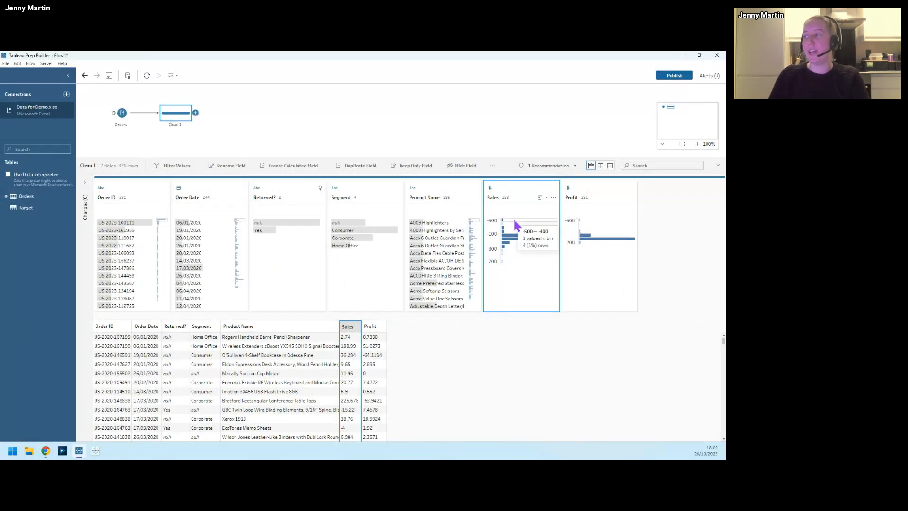
Step: Highlight the rows in the -500 to -400 Sales bin and examine their related values in the other fields
left_click(515, 220)
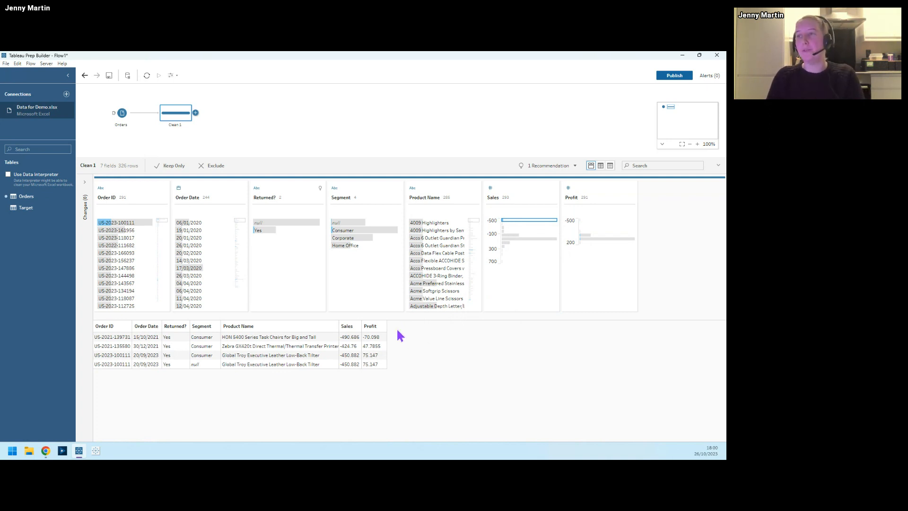
mouse_move(511, 243)
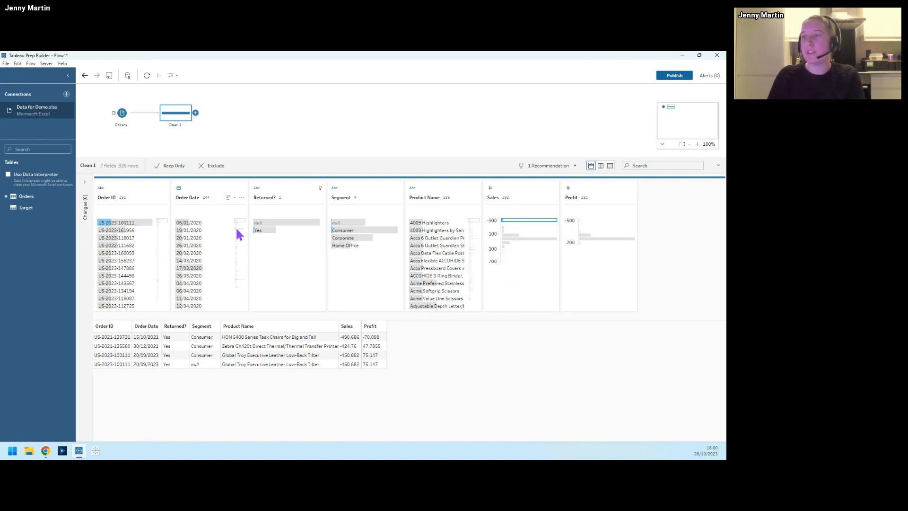
mouse_move(156, 231)
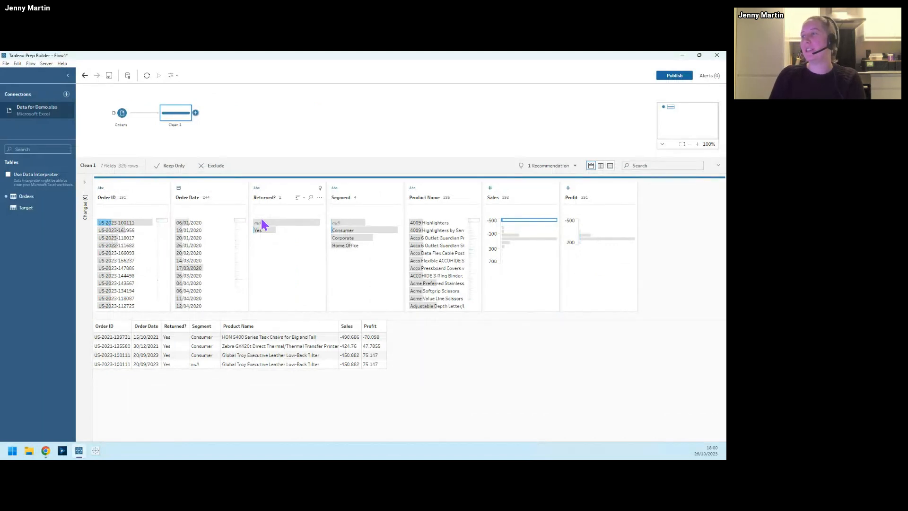
mouse_move(268, 231)
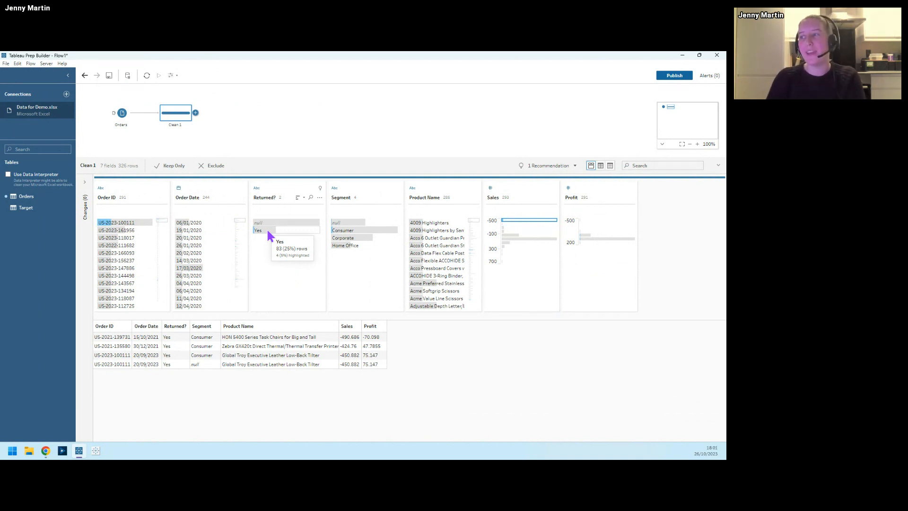
Step: Highlight the rows with Yes in Returned?, compare them with the negative Sales bins, and clear the selection
left_click(266, 230)
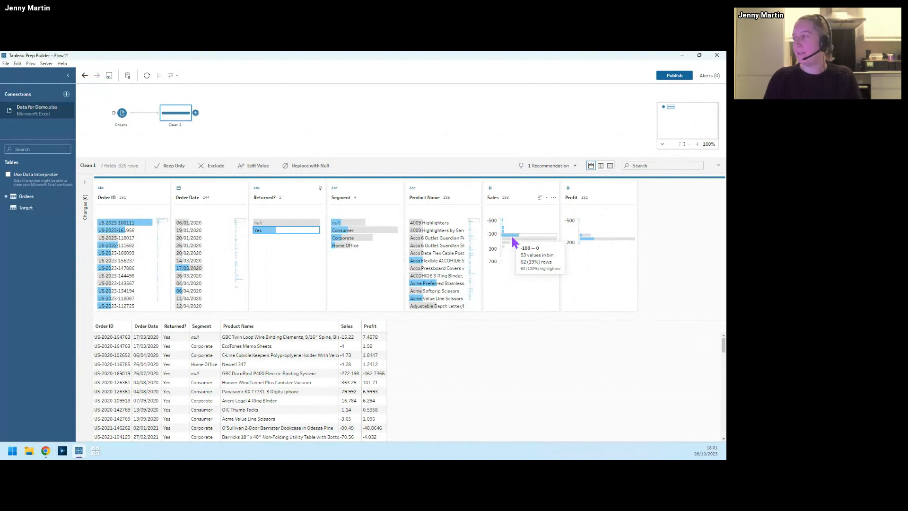
left_click(300, 261)
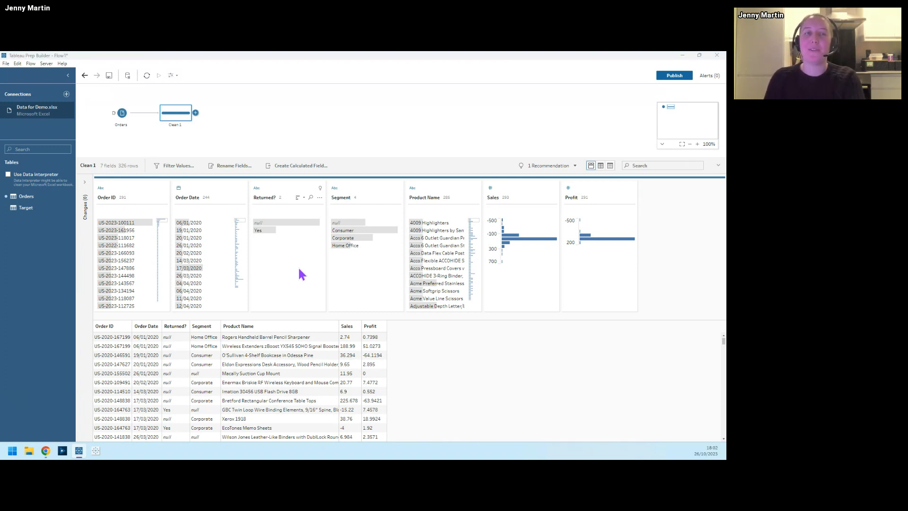
Step: Switch to the slideshow, advance to the "Clean your data with clicks not calcs" slide, and return to Tableau Prep Builder
key("alt+Tab")
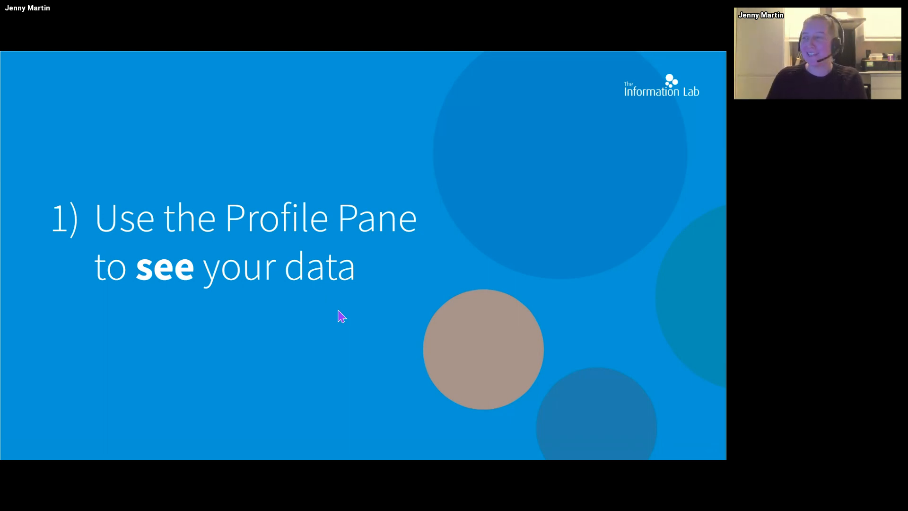
key("Right")
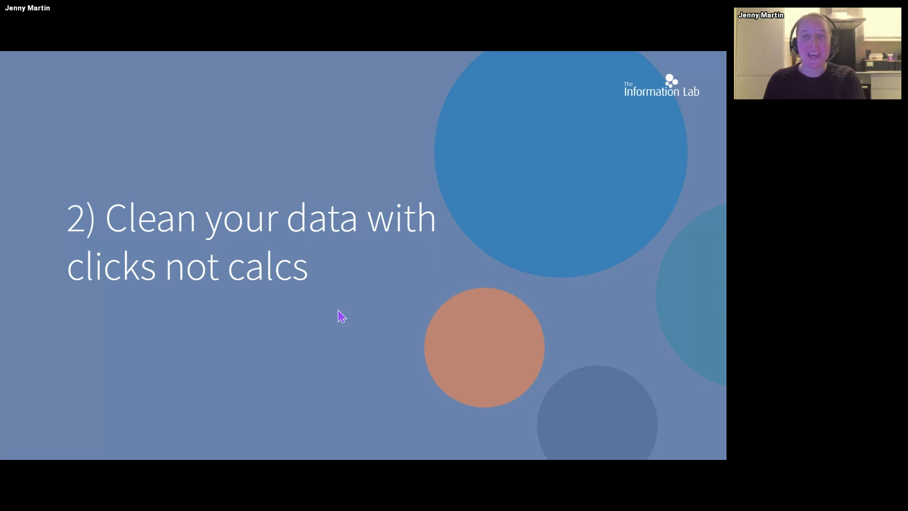
key("alt+Tab")
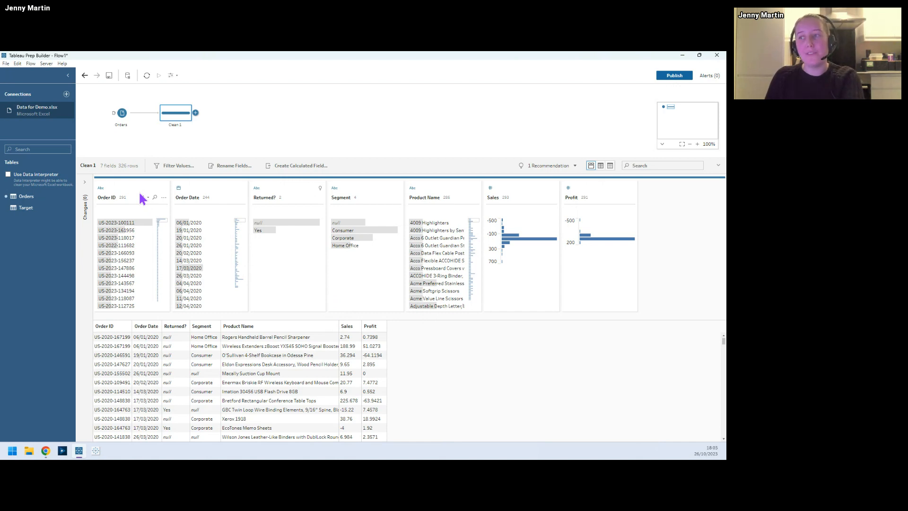
Step: Split the Order ID field into all of its parts with a custom split on the "-" separator
key("ctrl+4")
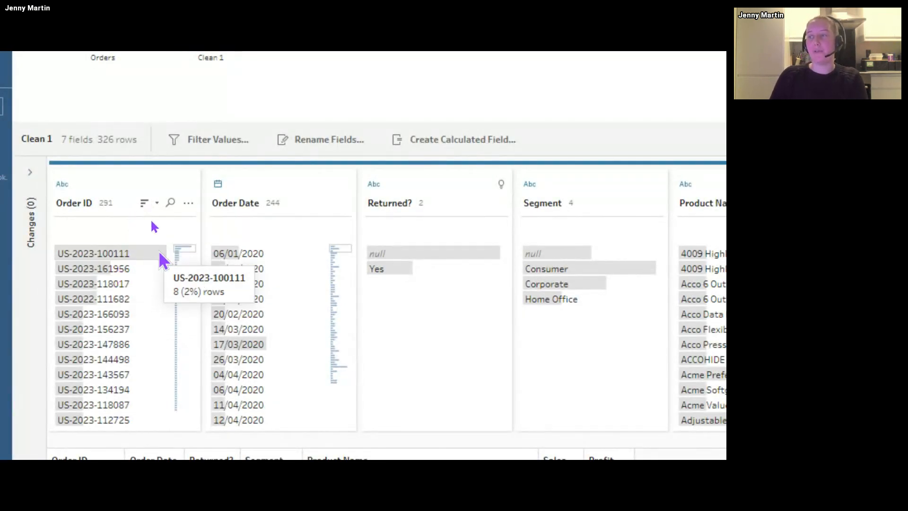
left_click(189, 204)
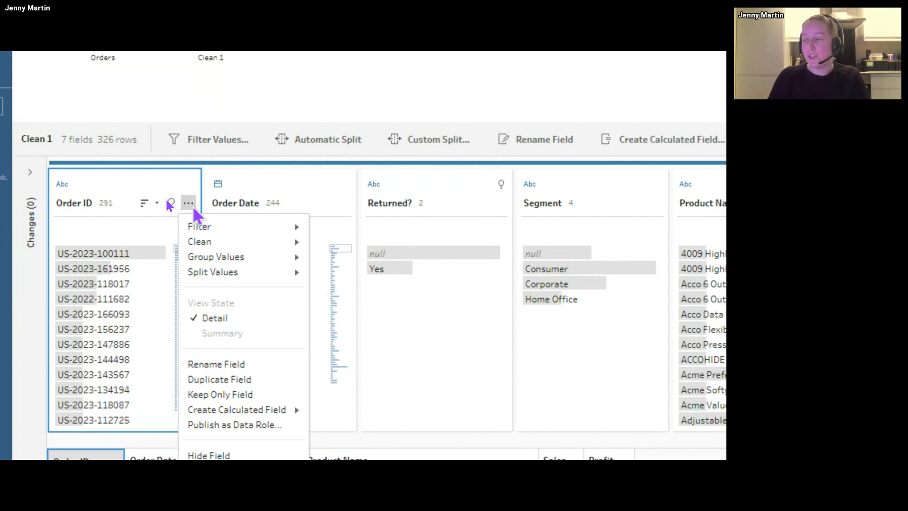
mouse_move(209, 244)
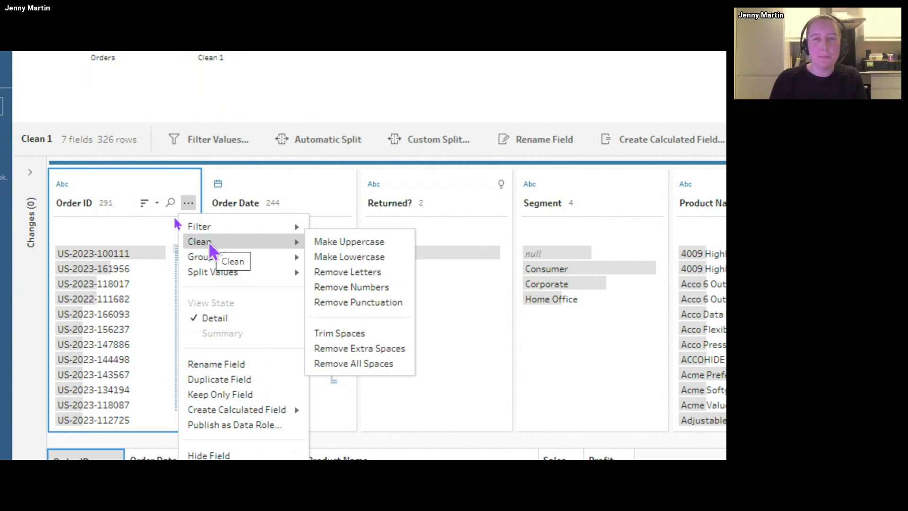
mouse_move(221, 261)
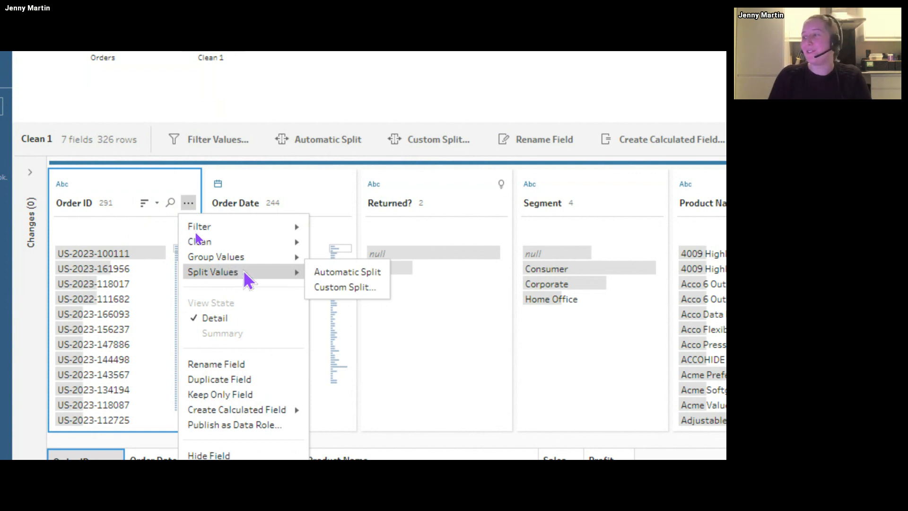
left_click(318, 288)
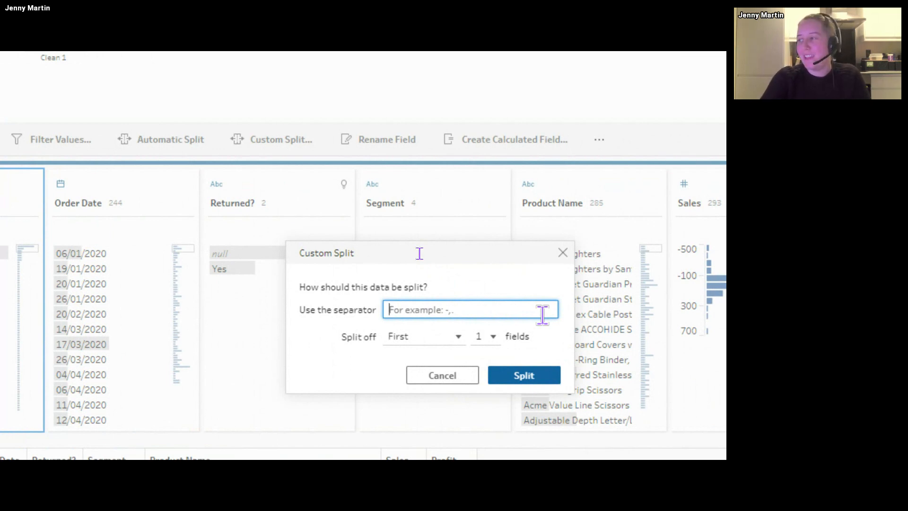
type("-")
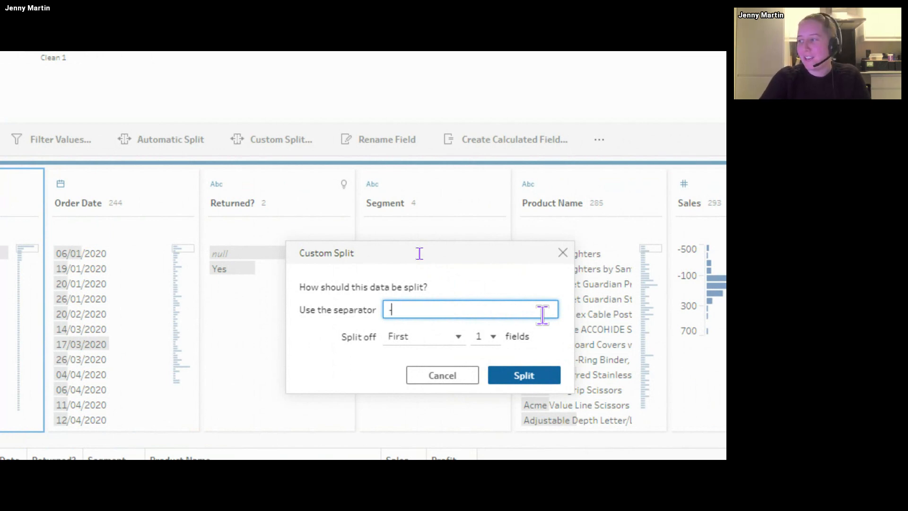
left_click(457, 339)
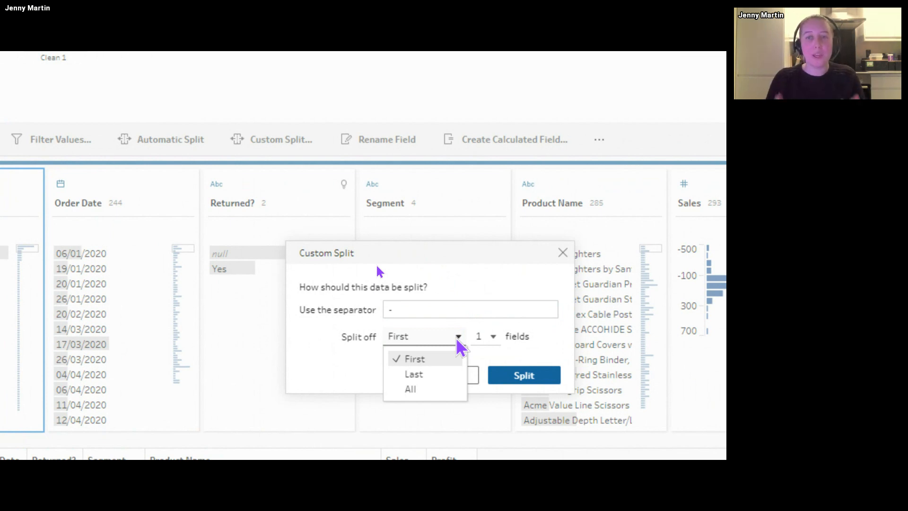
left_click(445, 389)
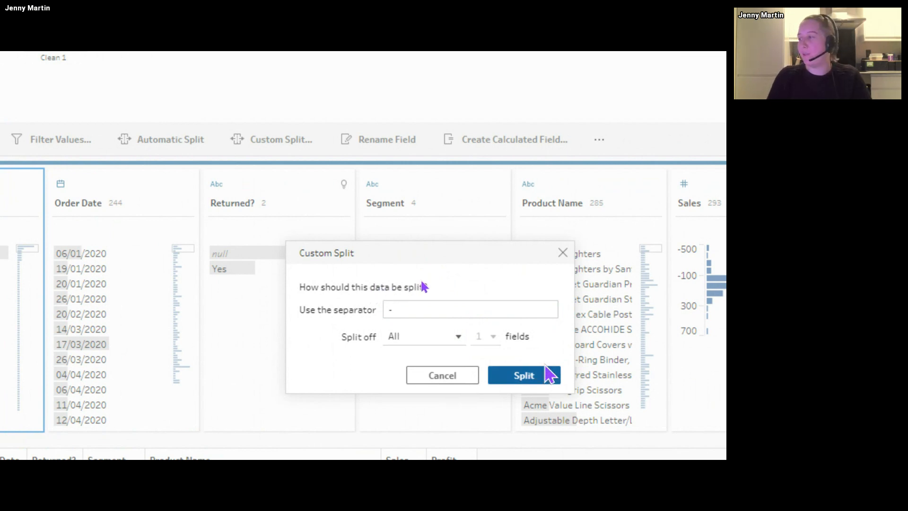
left_click(524, 375)
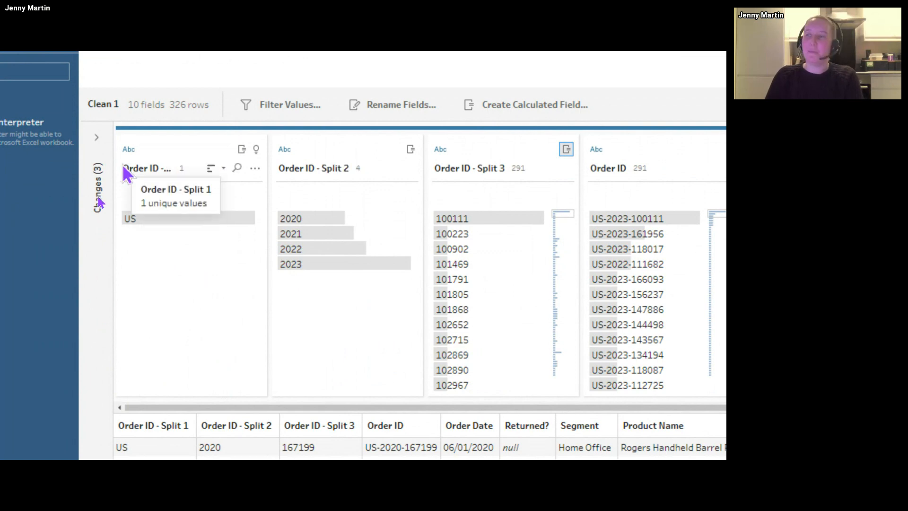
Step: Expand the Clean 1 step's list of changes and inspect the calculation behind Order ID - Split 3 without editing it
left_click(97, 138)
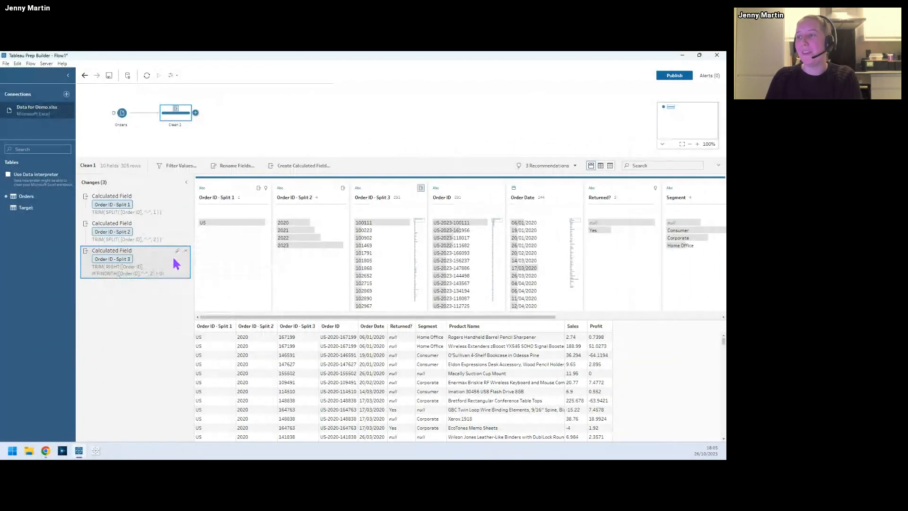
left_click(176, 253)
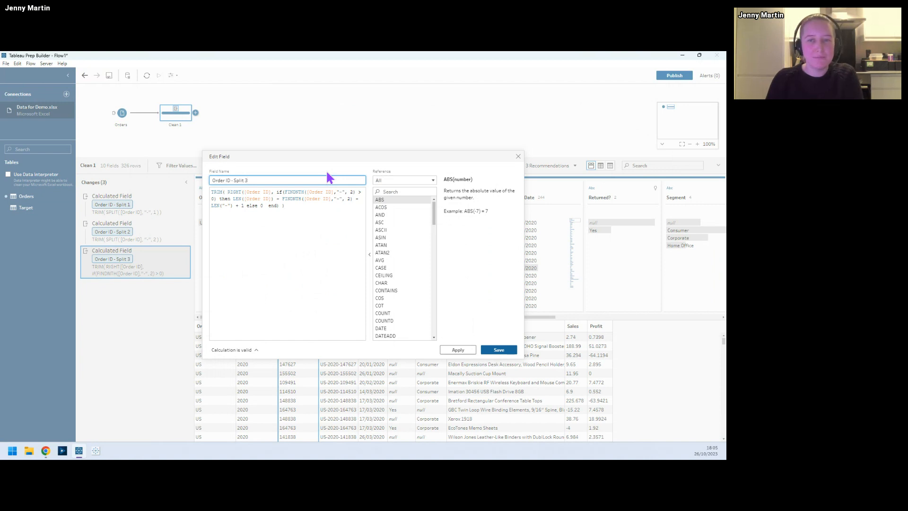
left_click(519, 157)
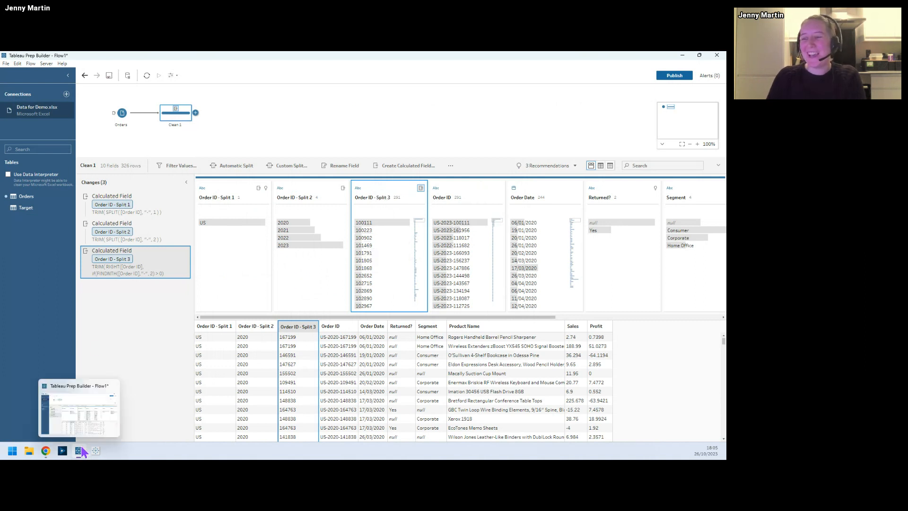
Step: Switch to the slideshow in the browser at the "Clean your data with clicks not calcs" slide
mouse_move(47, 453)
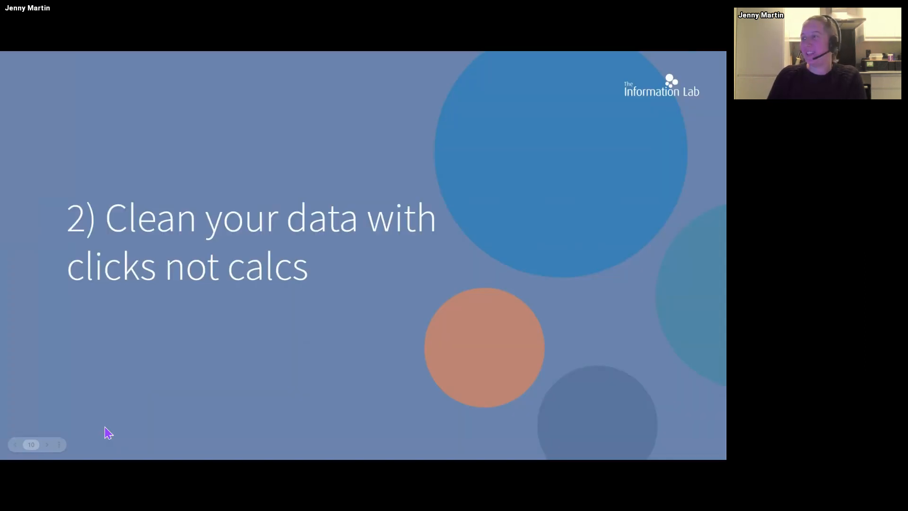
left_click(108, 432)
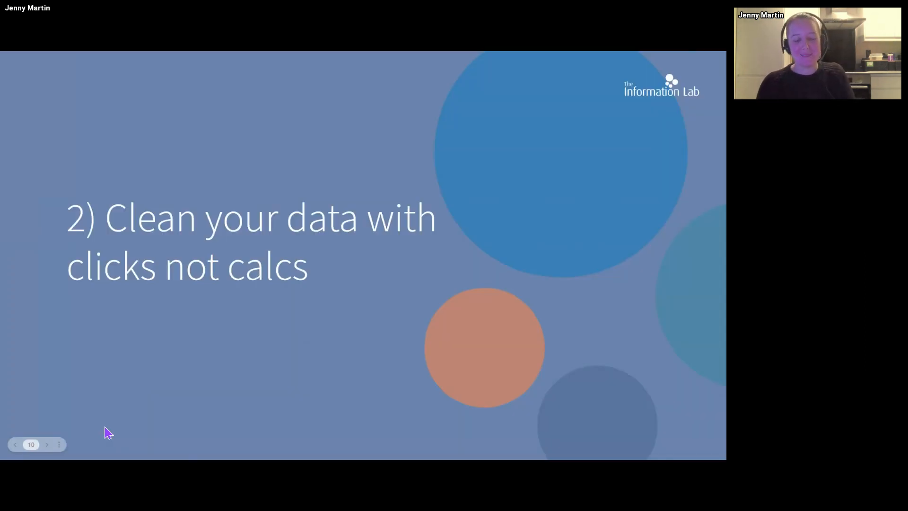